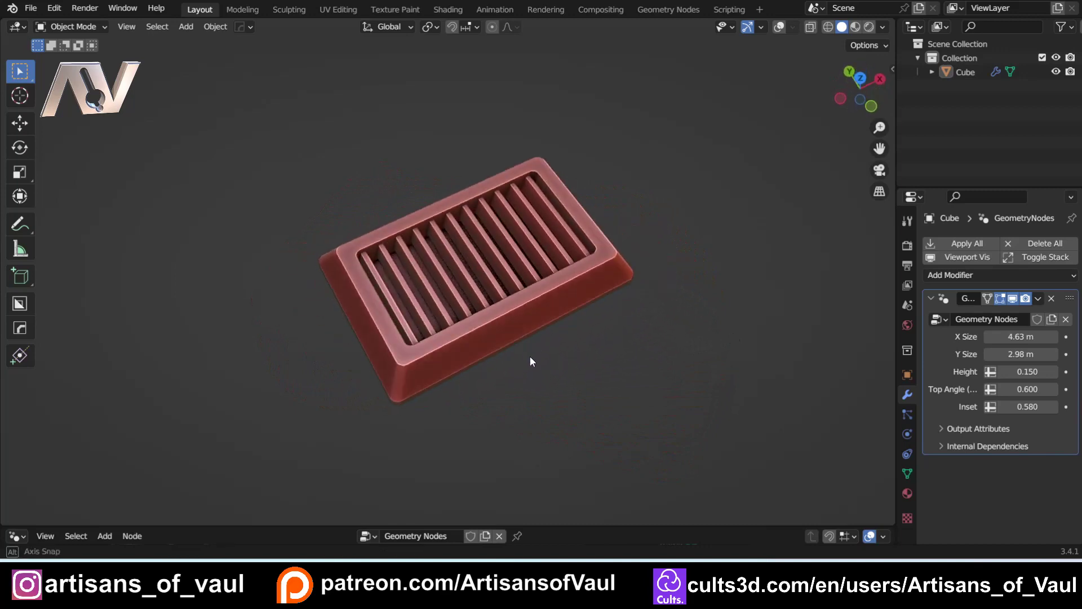
Step: Resize the finished vent through its modifier inputs to X Size 4.34 m, Y Size 3.14 m and Height 0.410
{"action": "scroll", "coordinate": [570, 302], "scroll_direction": "up", "scroll_amount": 2}
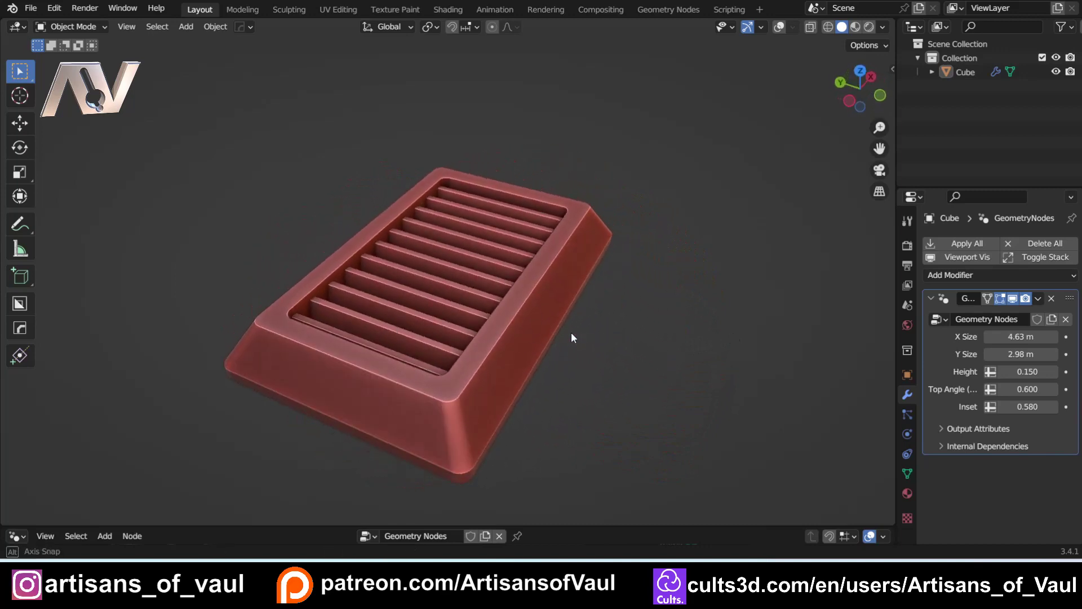
{"action": "left_click_drag", "start_coordinate": [1021, 337], "coordinate": [1052, 373]}
{"action": "scroll", "coordinate": [641, 359], "scroll_direction": "down", "scroll_amount": 4}
{"action": "scroll", "coordinate": [323, 296], "scroll_direction": "up", "scroll_amount": 4}
{"action": "scroll", "coordinate": [322, 296], "scroll_direction": "down", "scroll_amount": 3}
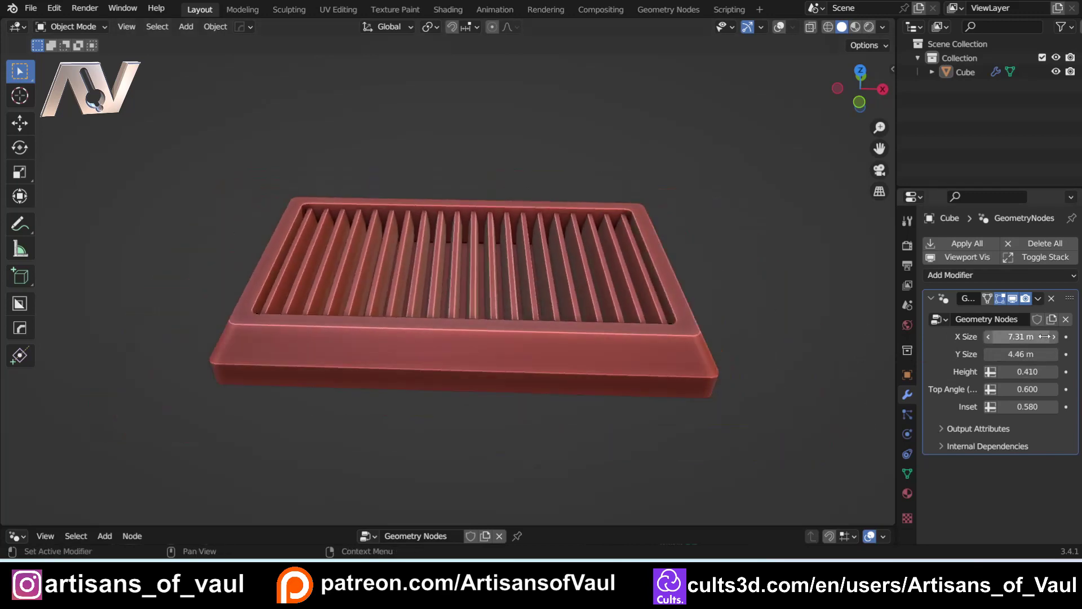
{"action": "mouse_move", "coordinate": [1021, 336]}
{"action": "left_mouse_down"}
{"action": "mouse_move", "coordinate": [993, 337]}
{"action": "mouse_move", "coordinate": [1014, 355]}
{"action": "left_mouse_up"}
{"action": "scroll", "coordinate": [414, 291], "scroll_direction": "up", "scroll_amount": 3}
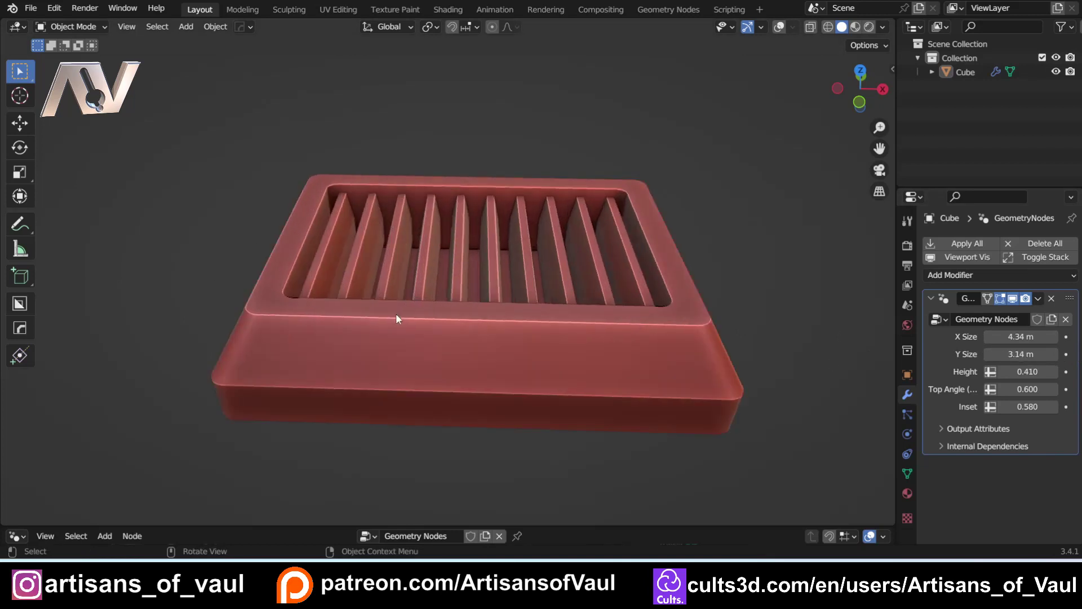
Step: Examine the vent's slats and sloped sides in perspective and in straight-on front and side views
{"action": "middle_click_drag", "start_coordinate": [394, 320], "coordinate": [396, 316]}
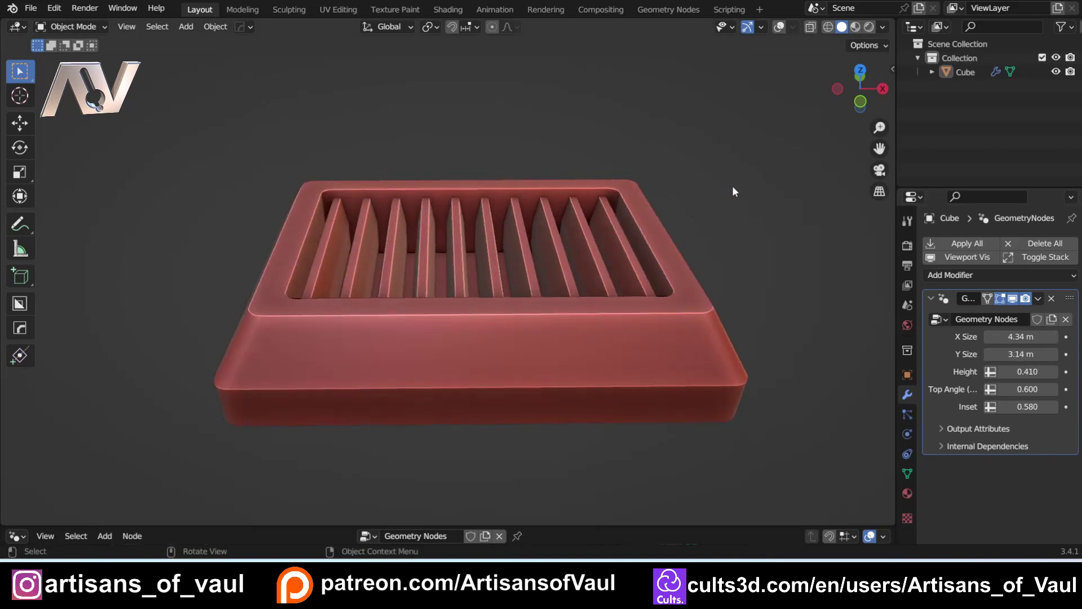
{"action": "middle_click_drag", "start_coordinate": [370, 222], "coordinate": [489, 292], "text": "shift"}
{"action": "left_click", "coordinate": [865, 96]}
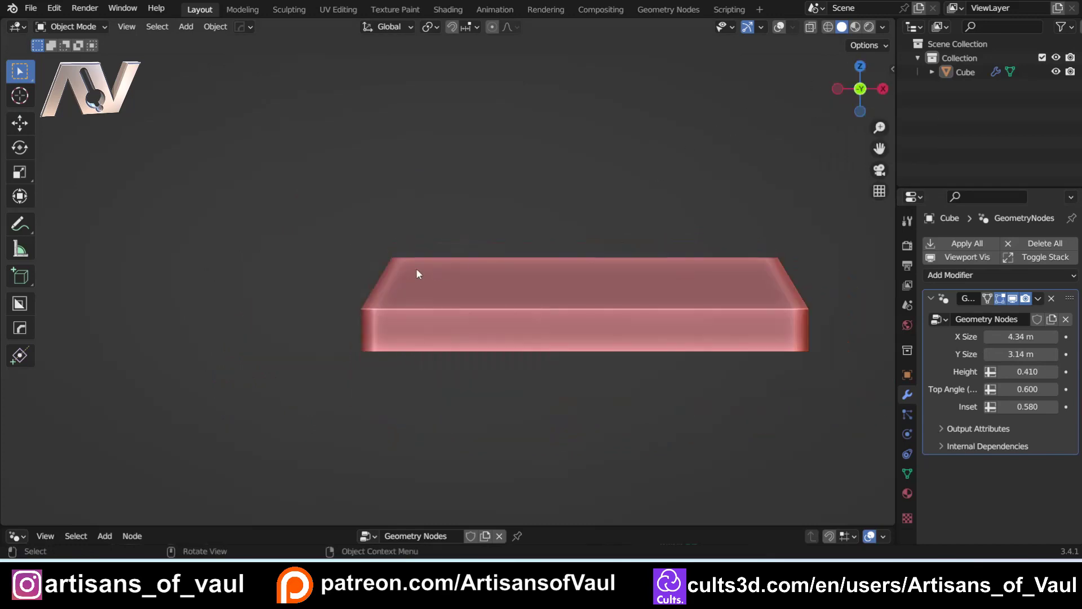
{"action": "scroll", "coordinate": [481, 216], "scroll_direction": "down", "scroll_amount": 3}
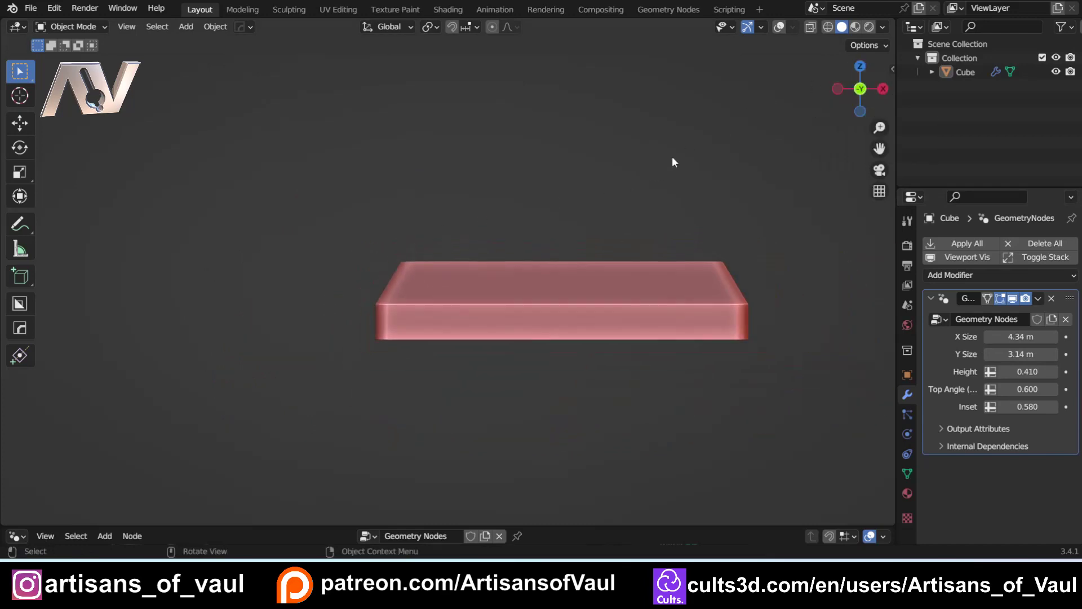
{"action": "left_click", "coordinate": [839, 88]}
{"action": "scroll", "coordinate": [357, 280], "scroll_direction": "up", "scroll_amount": 4}
{"action": "mouse_move", "coordinate": [678, 245]}
{"action": "middle_mouse_down"}
{"action": "mouse_move", "coordinate": [599, 261]}
{"action": "mouse_move", "coordinate": [666, 236]}
{"action": "middle_mouse_up"}
{"action": "left_click", "coordinate": [875, 92]}
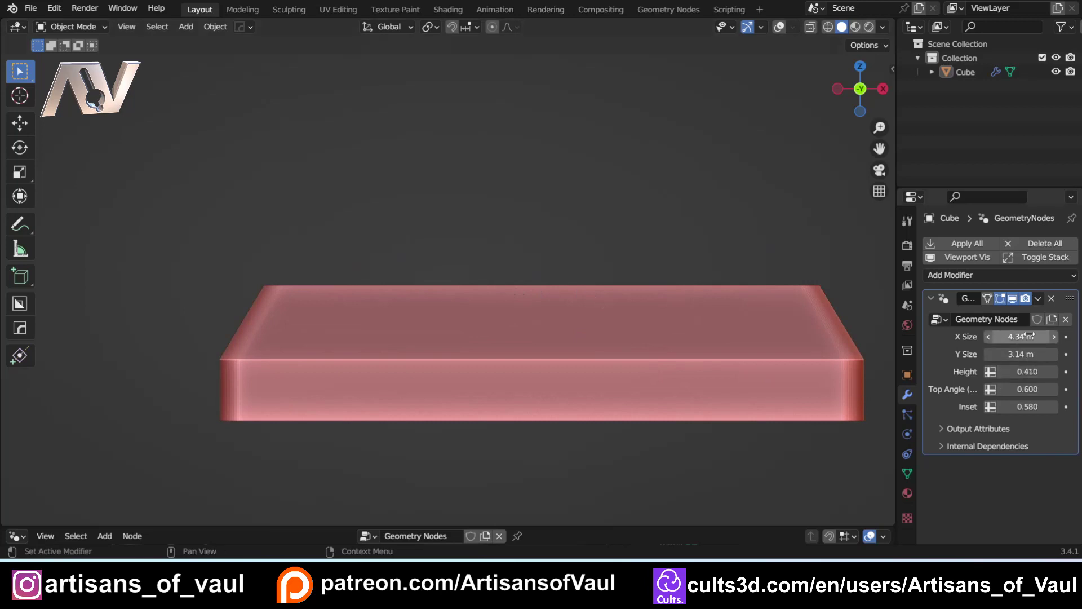
Step: Adjust the vent's modifier inputs to X Size 4.64 m, Y Size 3.2 m and Inset 0.550
{"action": "left_click_drag", "start_coordinate": [1025, 336], "coordinate": [974, 336]}
{"action": "middle_click_drag", "start_coordinate": [528, 299], "coordinate": [424, 310], "text": "shift"}
{"action": "middle_click_drag", "start_coordinate": [496, 245], "coordinate": [527, 289]}
{"action": "left_click_drag", "start_coordinate": [1021, 336], "coordinate": [1077, 336]}
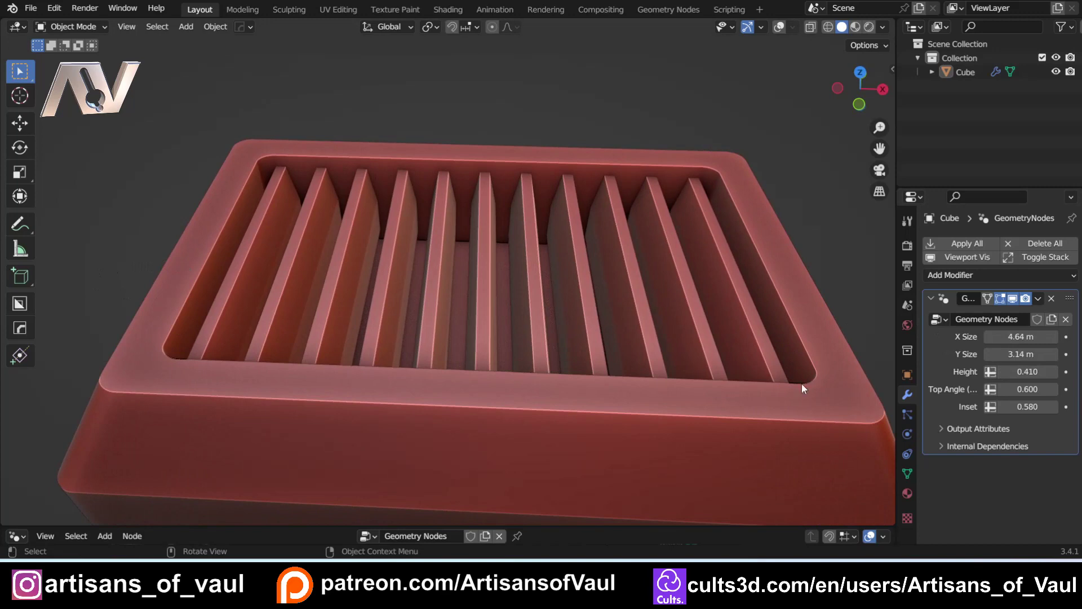
{"action": "mouse_move", "coordinate": [1035, 401]}
{"action": "left_mouse_down"}
{"action": "mouse_move", "coordinate": [1074, 402]}
{"action": "mouse_move", "coordinate": [1038, 401]}
{"action": "left_mouse_up"}
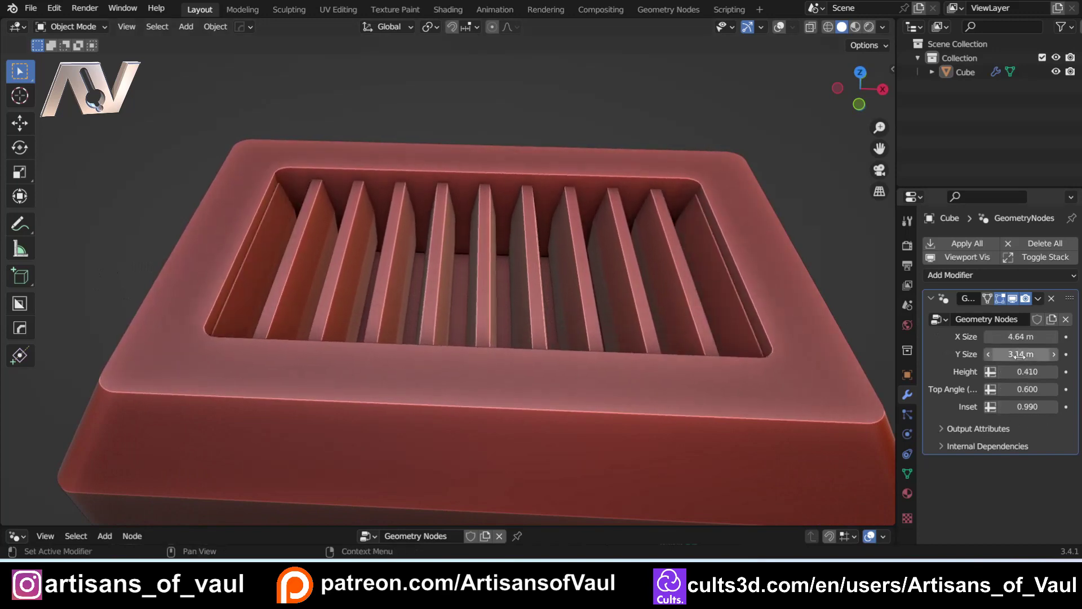
{"action": "mouse_move", "coordinate": [1022, 354]}
{"action": "left_mouse_down"}
{"action": "mouse_move", "coordinate": [1006, 354]}
{"action": "mouse_move", "coordinate": [1032, 354]}
{"action": "left_mouse_up"}
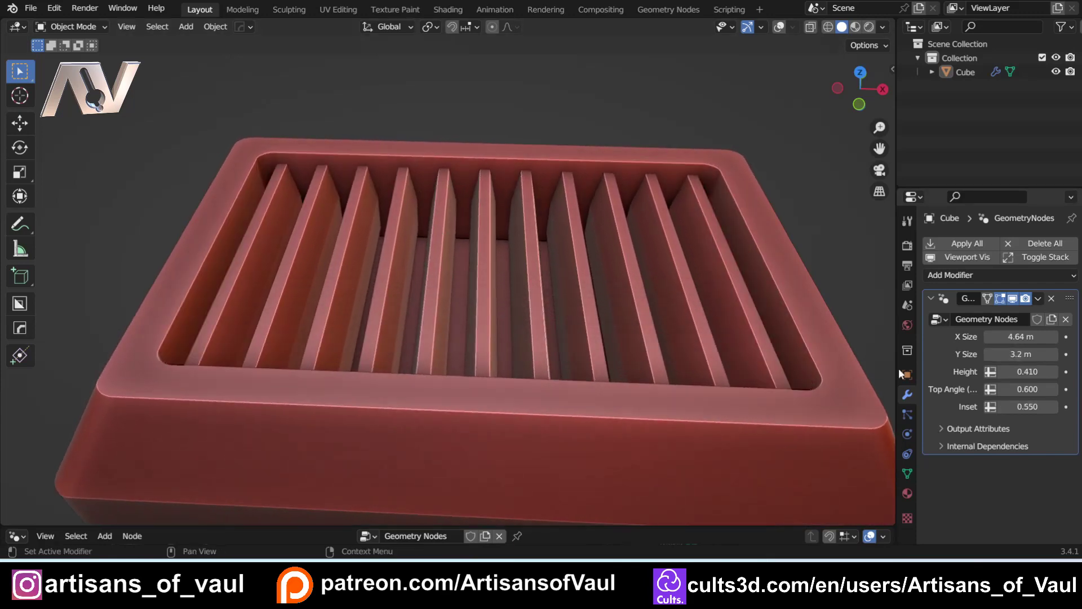
{"action": "scroll", "coordinate": [430, 227], "scroll_direction": "down", "scroll_amount": 4}
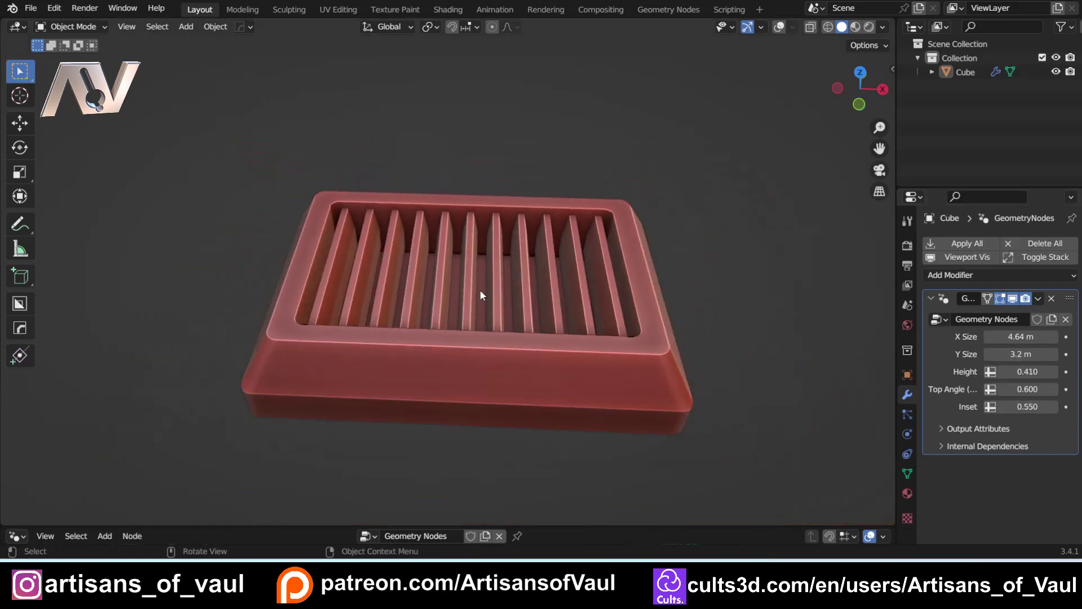
{"action": "middle_click_drag", "start_coordinate": [481, 293], "coordinate": [491, 266]}
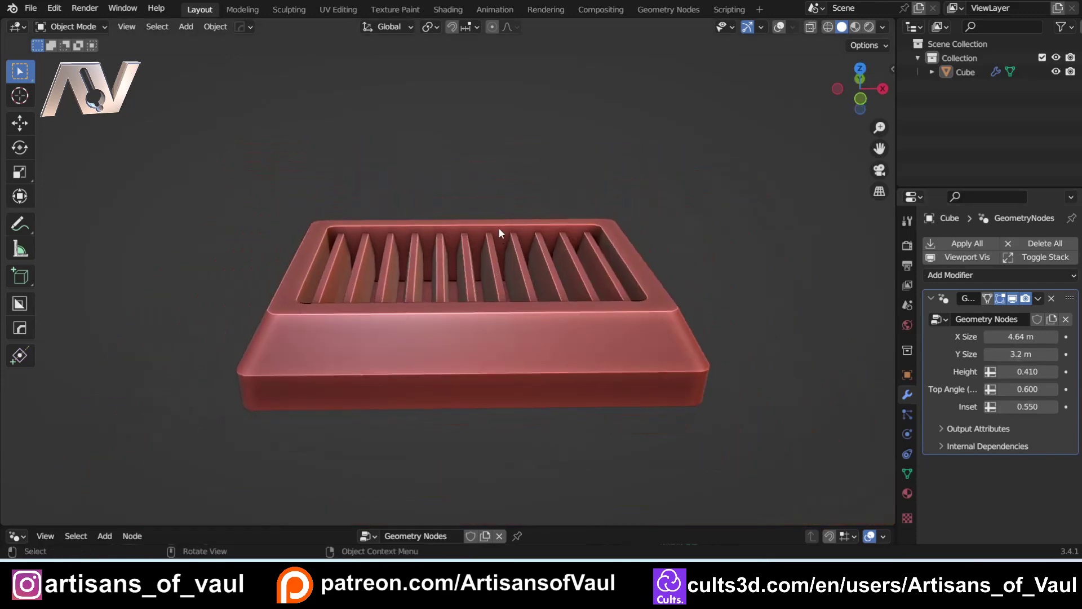
{"action": "middle_click_drag", "start_coordinate": [482, 215], "coordinate": [420, 235]}
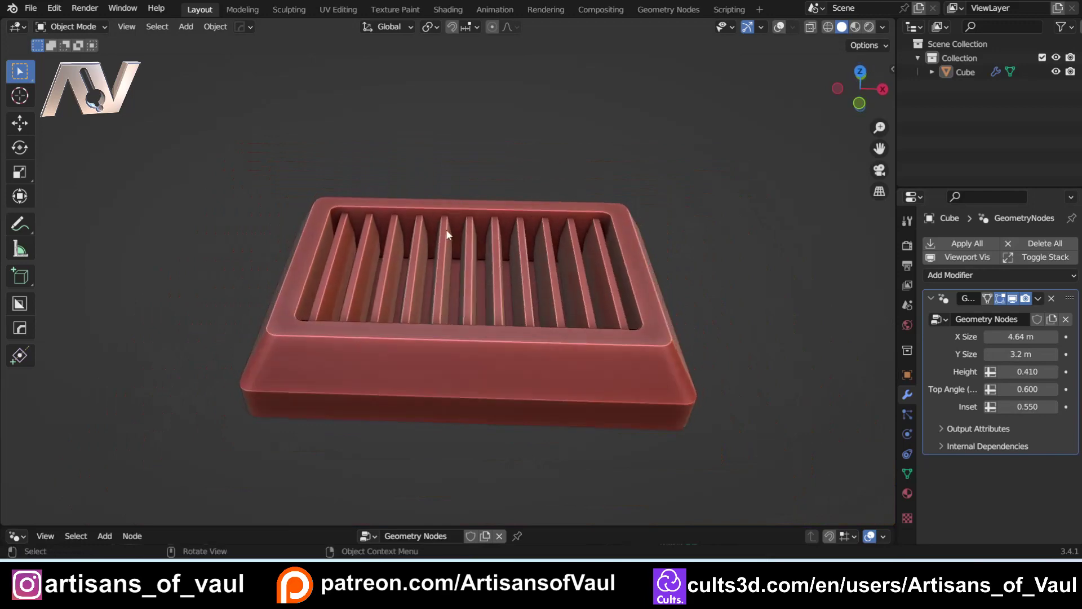
{"action": "mouse_move", "coordinate": [489, 235]}
{"action": "middle_mouse_down"}
{"action": "mouse_move", "coordinate": [479, 252]}
{"action": "mouse_move", "coordinate": [506, 243]}
{"action": "middle_mouse_up"}
Step: Start a new General file
{"action": "left_click", "coordinate": [30, 8]}
{"action": "mouse_move", "coordinate": [39, 22]}
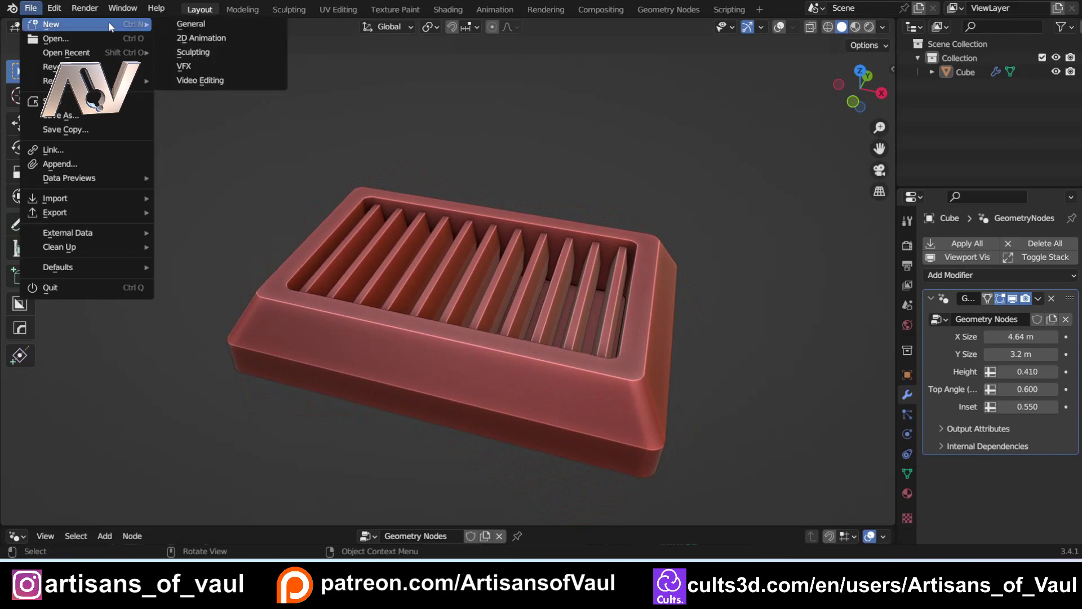
{"action": "left_click", "coordinate": [186, 22]}
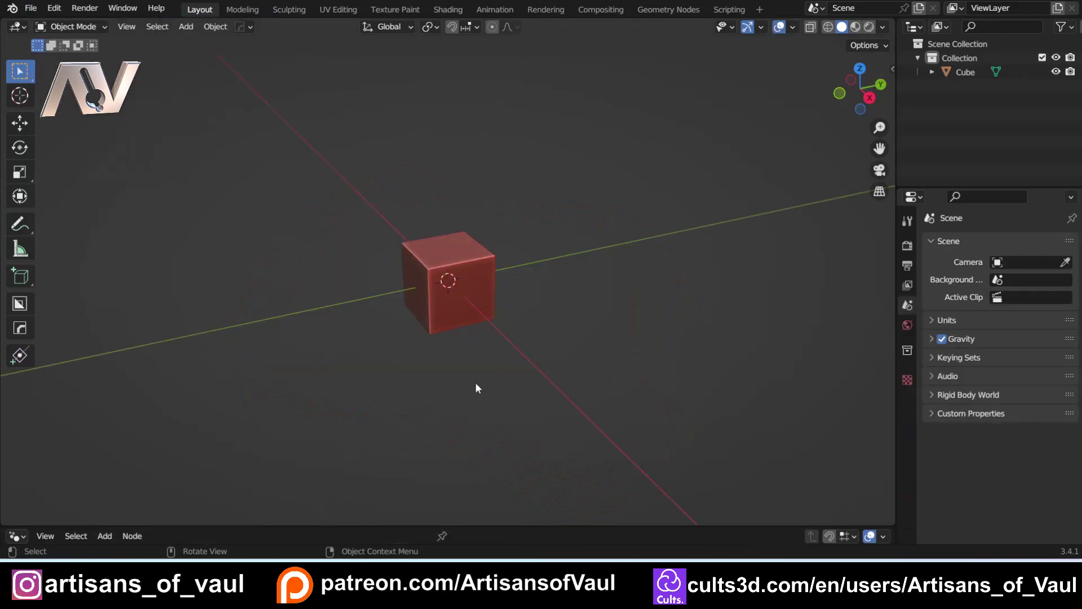
Step: Enlarge the node editor area, select the default cube and create a new geometry node tree on it
{"action": "scroll", "coordinate": [476, 388], "scroll_direction": "up", "scroll_amount": 2}
{"action": "middle_click_drag", "start_coordinate": [484, 382], "coordinate": [438, 373]}
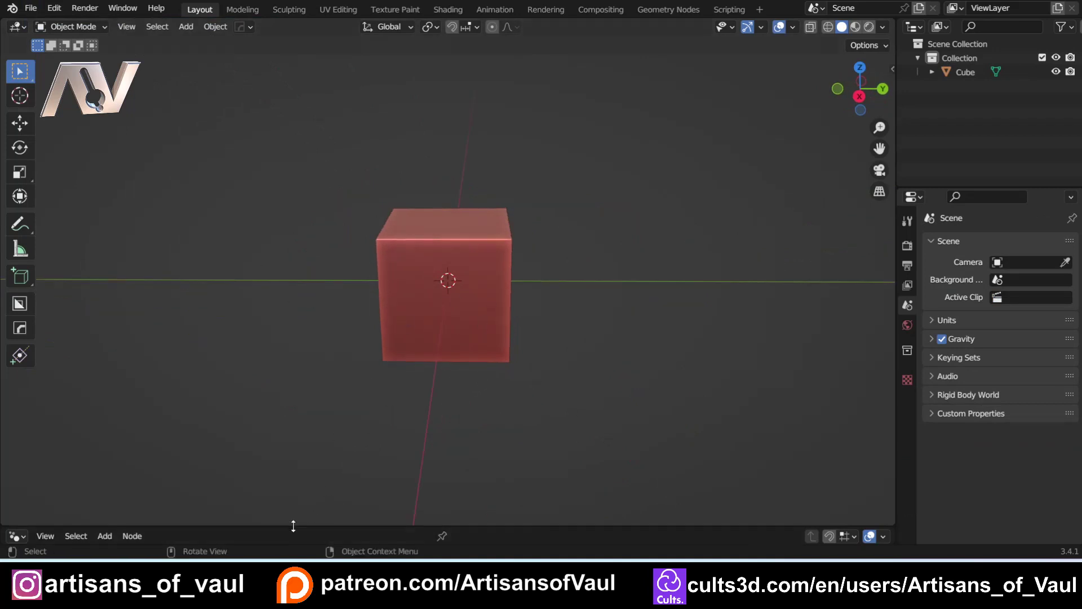
{"action": "left_click_drag", "start_coordinate": [295, 527], "coordinate": [349, 300]}
{"action": "scroll", "coordinate": [345, 194], "scroll_direction": "up", "scroll_amount": 2}
{"action": "middle_click_drag", "start_coordinate": [345, 194], "coordinate": [367, 199]}
{"action": "left_click", "coordinate": [366, 200]}
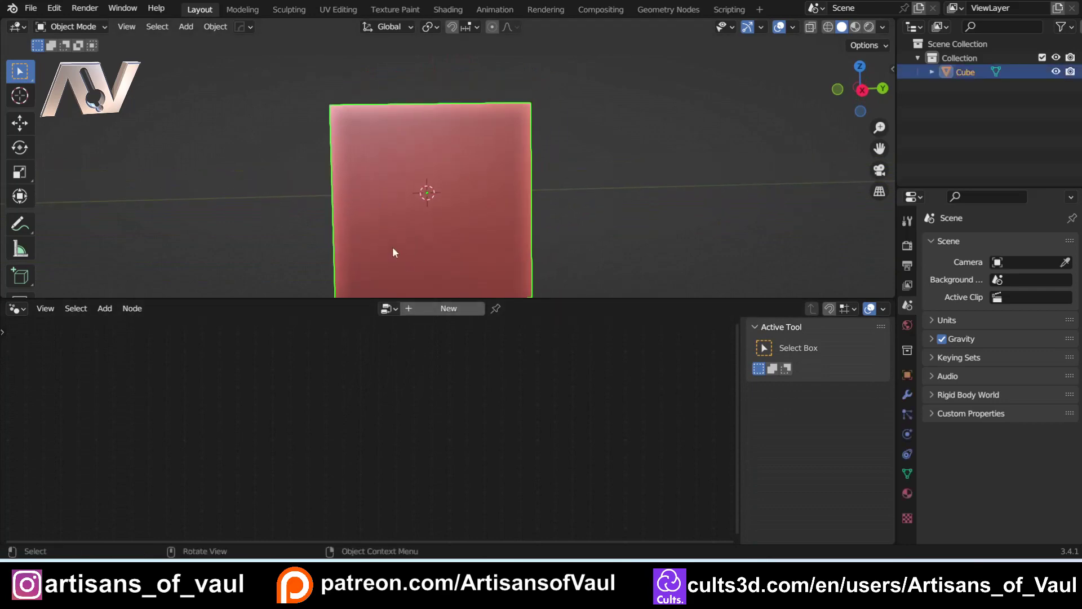
{"action": "middle_click_drag", "start_coordinate": [394, 253], "coordinate": [412, 285]}
{"action": "left_click", "coordinate": [409, 309]}
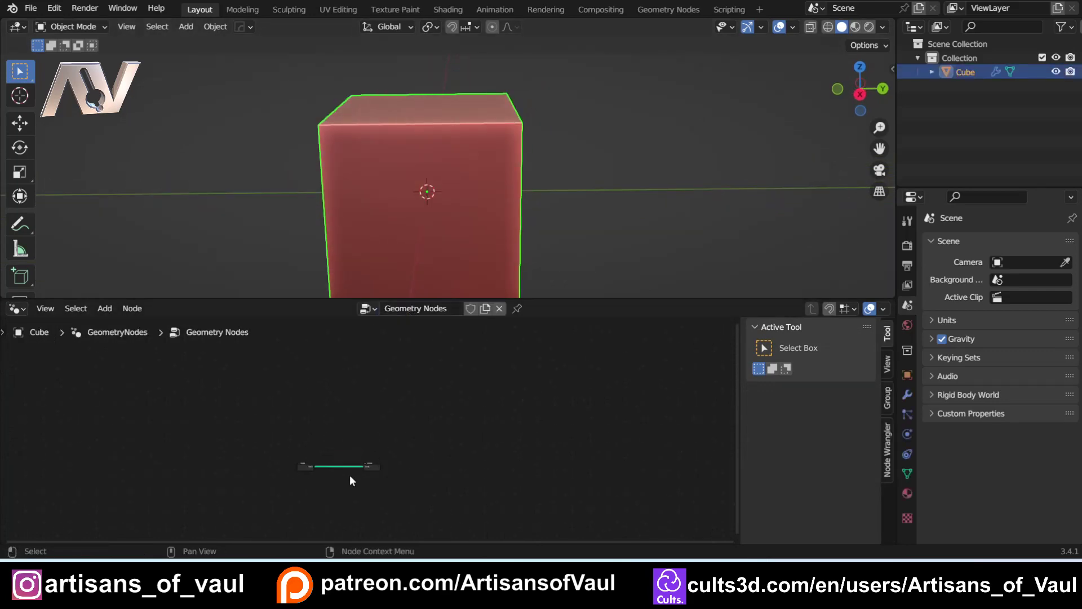
Step: Cut the geometry link between the Group Input and Group Output nodes
{"action": "scroll", "coordinate": [434, 367], "scroll_direction": "up", "scroll_amount": 6}
{"action": "middle_click_drag", "start_coordinate": [480, 351], "coordinate": [410, 446], "text": "shift"}
{"action": "scroll", "coordinate": [459, 403], "scroll_direction": "up", "scroll_amount": 6}
{"action": "left_click", "coordinate": [327, 385]}
{"action": "right_click_drag", "start_coordinate": [389, 372], "coordinate": [394, 414], "text": "ctrl"}
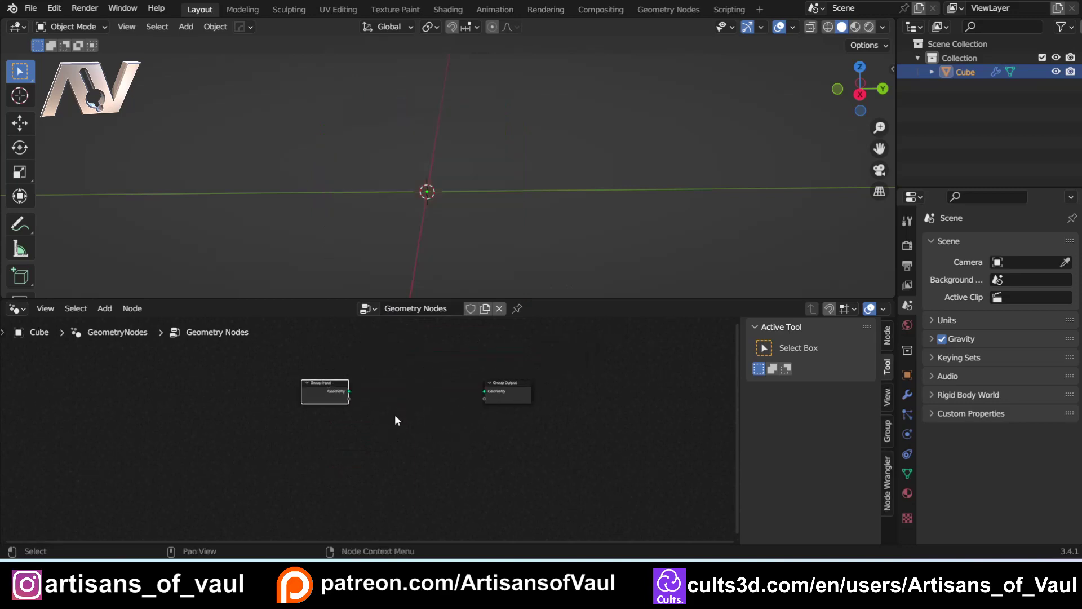
Step: Move the Group Input and Group Output nodes far apart to make room for new nodes between them
{"action": "left_click_drag", "start_coordinate": [337, 390], "coordinate": [215, 381]}
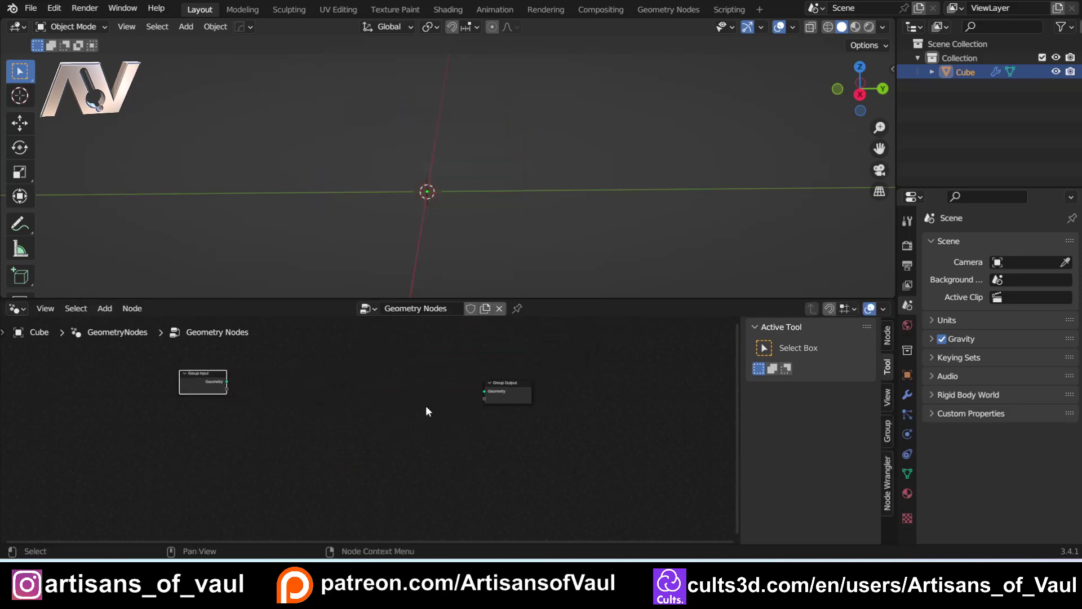
{"action": "scroll", "coordinate": [425, 405], "scroll_direction": "up", "scroll_amount": 4}
{"action": "middle_click_drag", "start_coordinate": [358, 376], "coordinate": [439, 405], "text": "shift"}
{"action": "left_click_drag", "start_coordinate": [625, 397], "coordinate": [648, 377]}
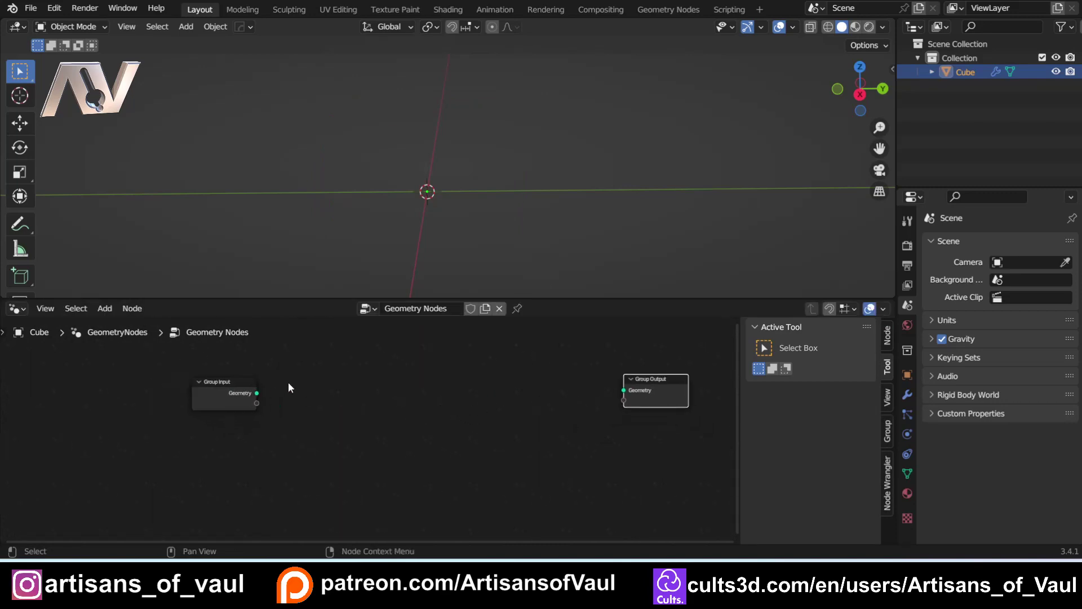
{"action": "scroll", "coordinate": [294, 383], "scroll_direction": "up", "scroll_amount": 1}
{"action": "scroll", "coordinate": [380, 400], "scroll_direction": "down", "scroll_amount": 1}
{"action": "middle_click_drag", "start_coordinate": [380, 400], "coordinate": [345, 404]}
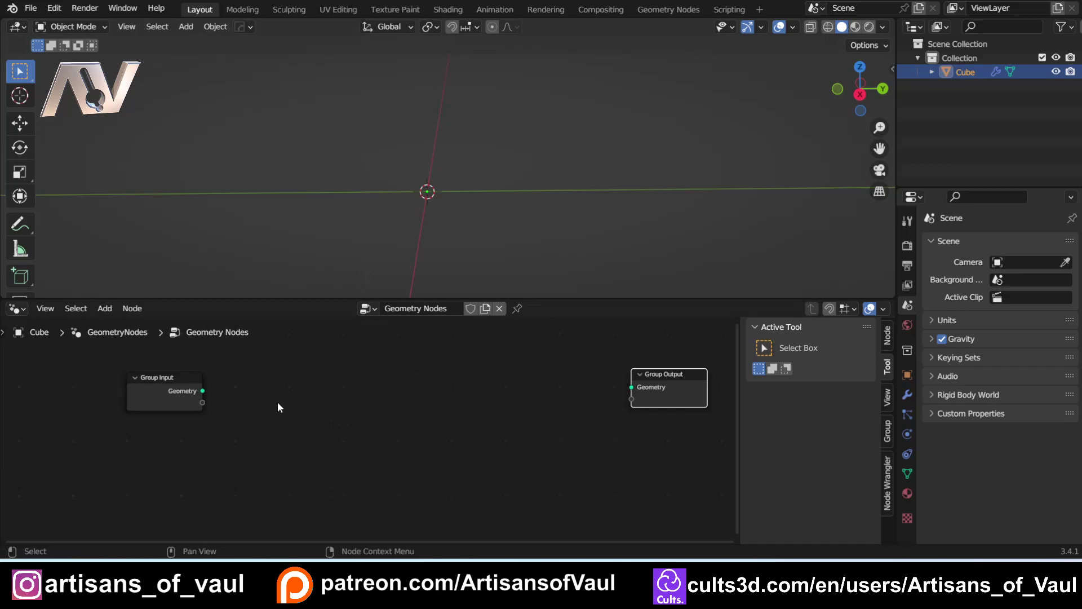
Step: Add a Quadrilateral curve node between the group nodes and connect its Curve output to the Group Output's Geometry
{"action": "key", "text": "shift+a"}
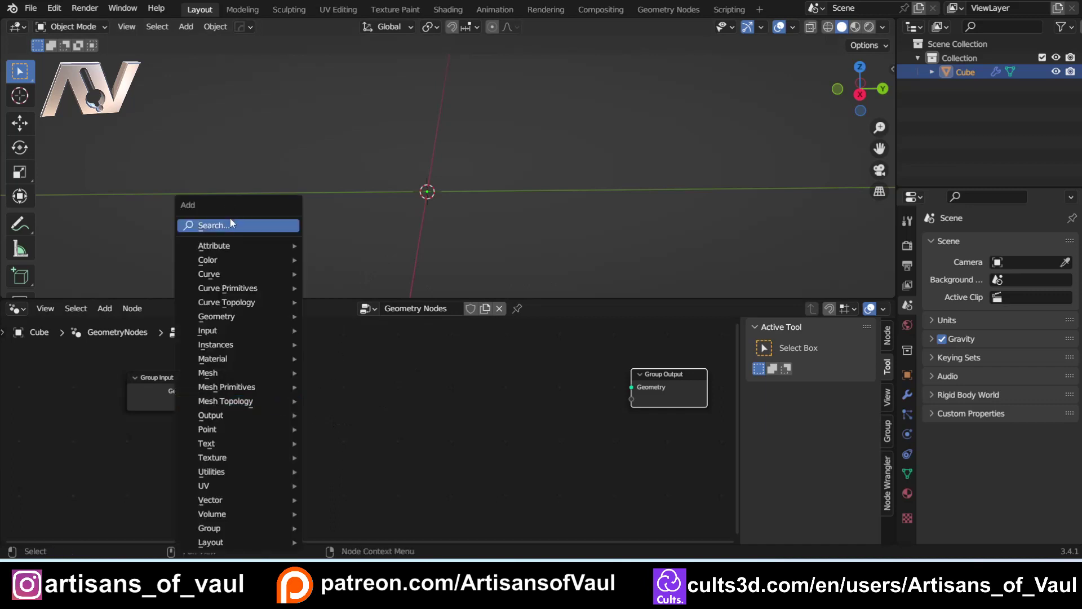
{"action": "mouse_move", "coordinate": [244, 303]}
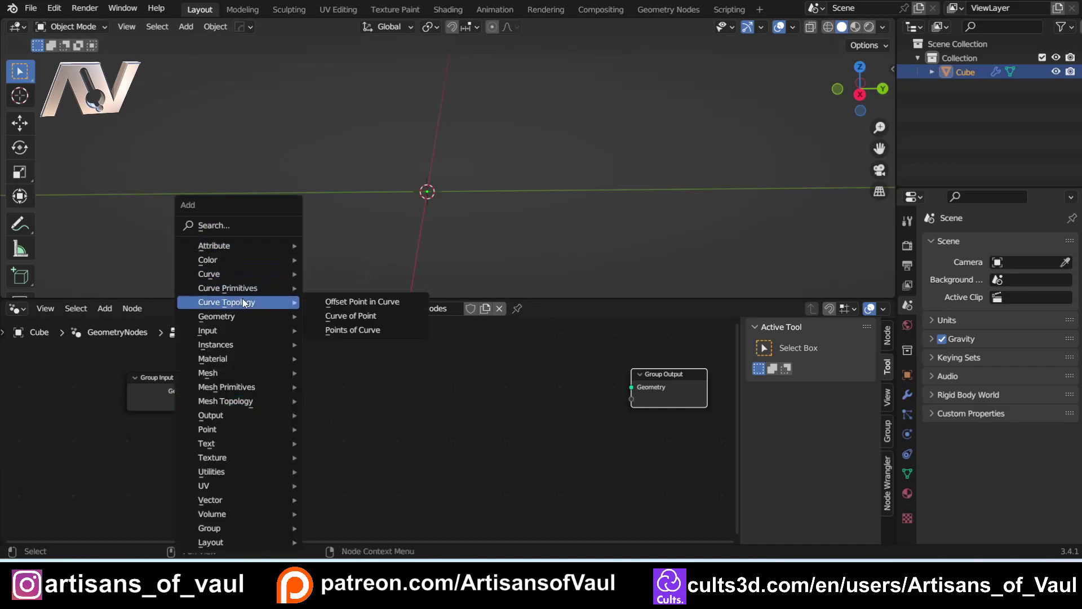
{"action": "mouse_move", "coordinate": [282, 288]}
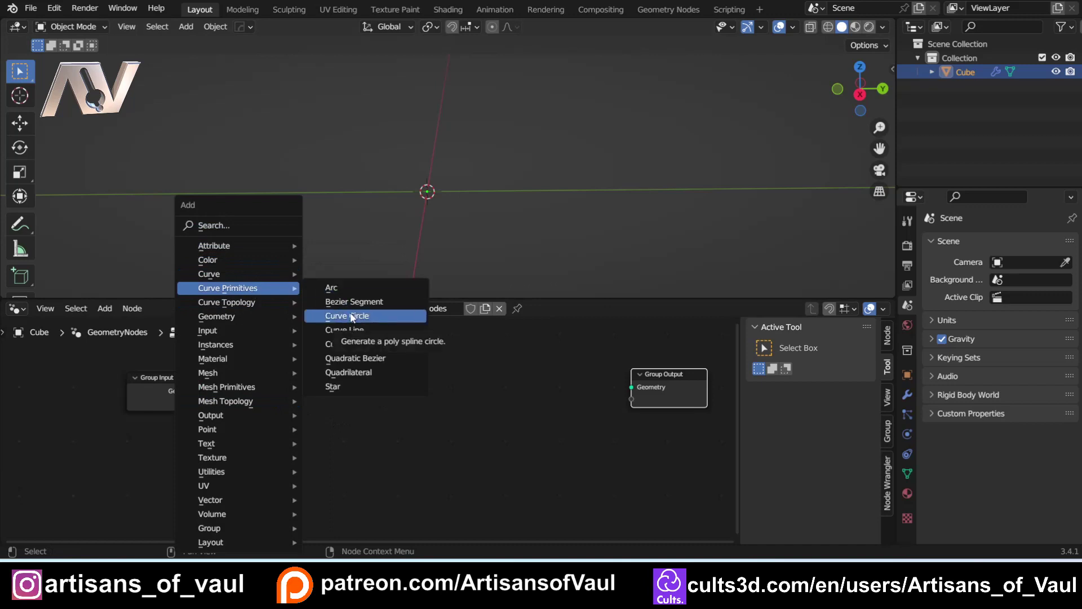
{"action": "left_click", "coordinate": [349, 372]}
{"action": "left_click", "coordinate": [317, 401]}
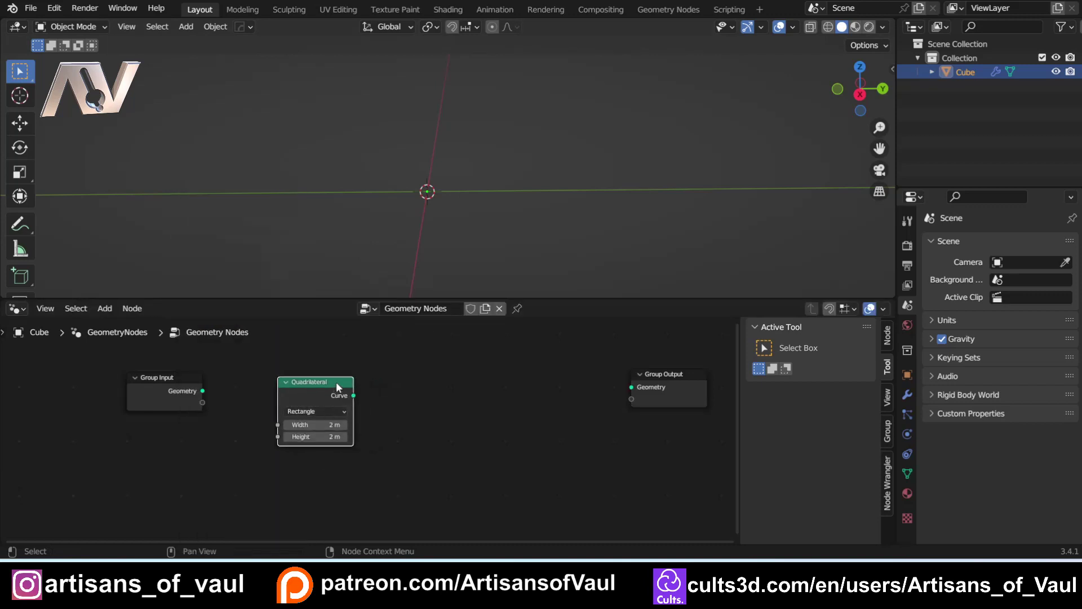
{"action": "left_click", "coordinate": [336, 381], "text": "ctrl+shift"}
{"action": "middle_click_drag", "start_coordinate": [357, 221], "coordinate": [376, 256]}
Step: Set the Quadrilateral node's width to 5 m and height to 4 m
{"action": "left_click_drag", "start_coordinate": [305, 427], "coordinate": [333, 427]}
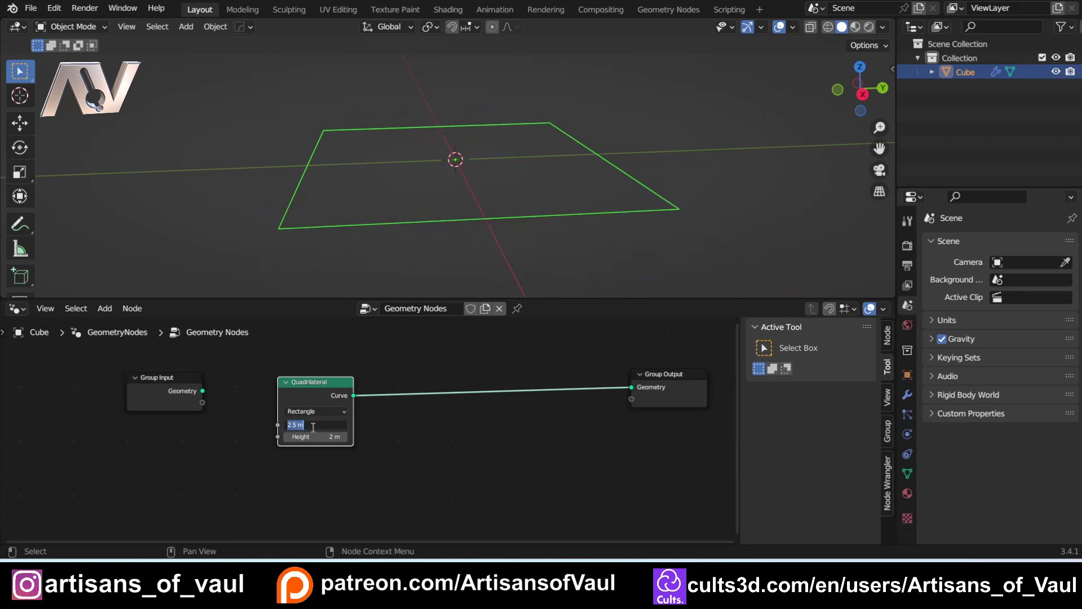
{"action": "type", "text": "5"}
{"action": "key", "text": "Return"}
{"action": "left_click", "coordinate": [317, 448]}
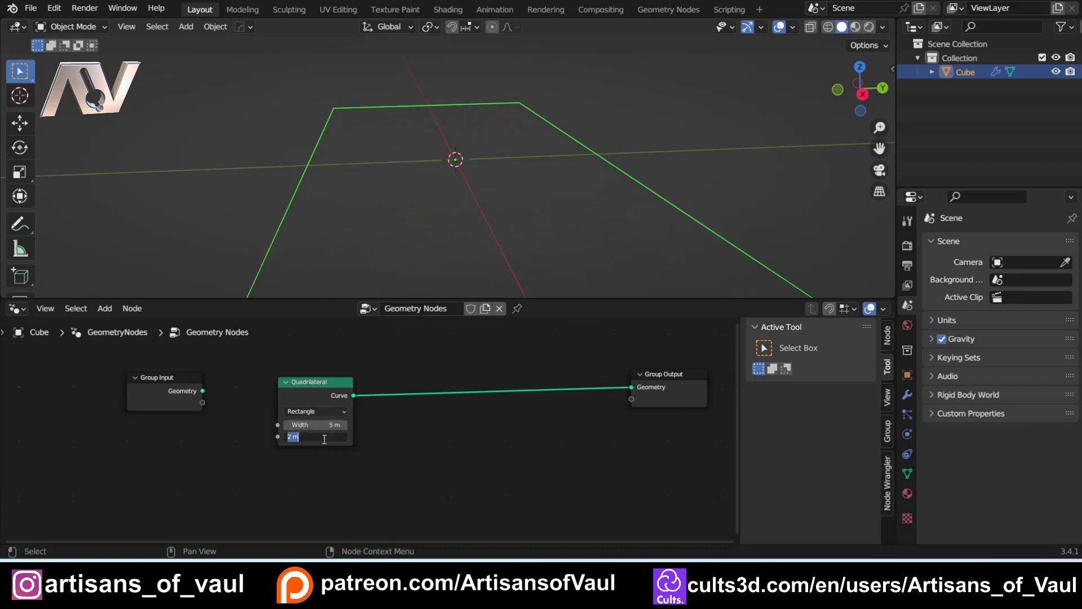
{"action": "left_click", "coordinate": [324, 439]}
{"action": "type", "text": "4"}
{"action": "key", "text": "Return"}
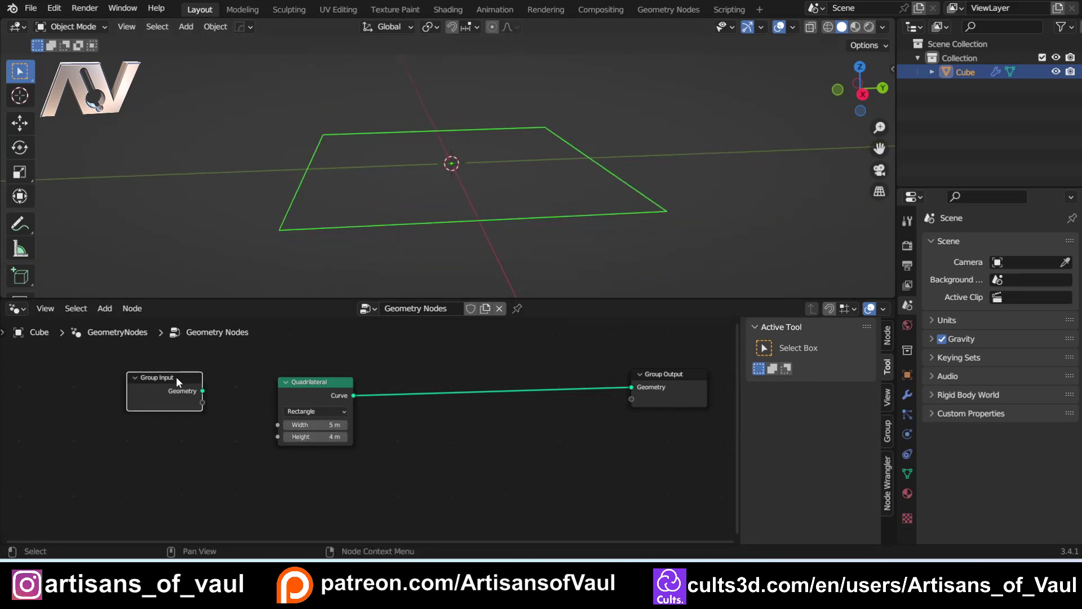
Step: Place the Quadrilateral node further from the Group Output, with the Group Input node below it
{"action": "left_click_drag", "start_coordinate": [176, 377], "coordinate": [156, 471]}
{"action": "left_click_drag", "start_coordinate": [316, 383], "coordinate": [199, 374]}
{"action": "middle_click_drag", "start_coordinate": [271, 188], "coordinate": [259, 232]}
Step: Insert a Fillet Curve node on the link between the Quadrilateral and Group Output nodes
{"action": "key", "text": "shift+a"}
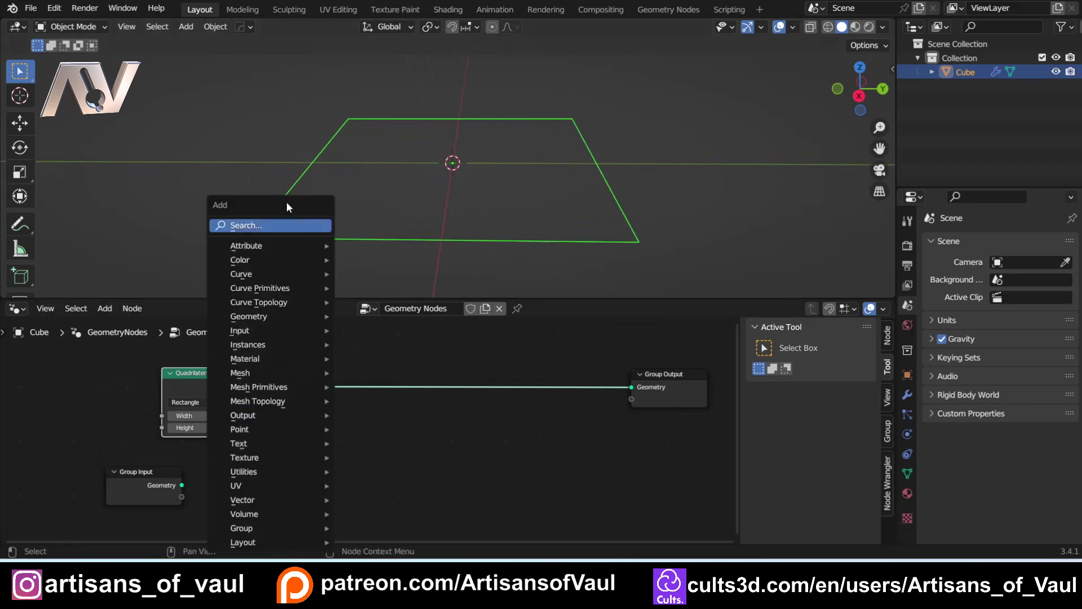
{"action": "left_click", "coordinate": [279, 226]}
{"action": "type", "text": "fill"}
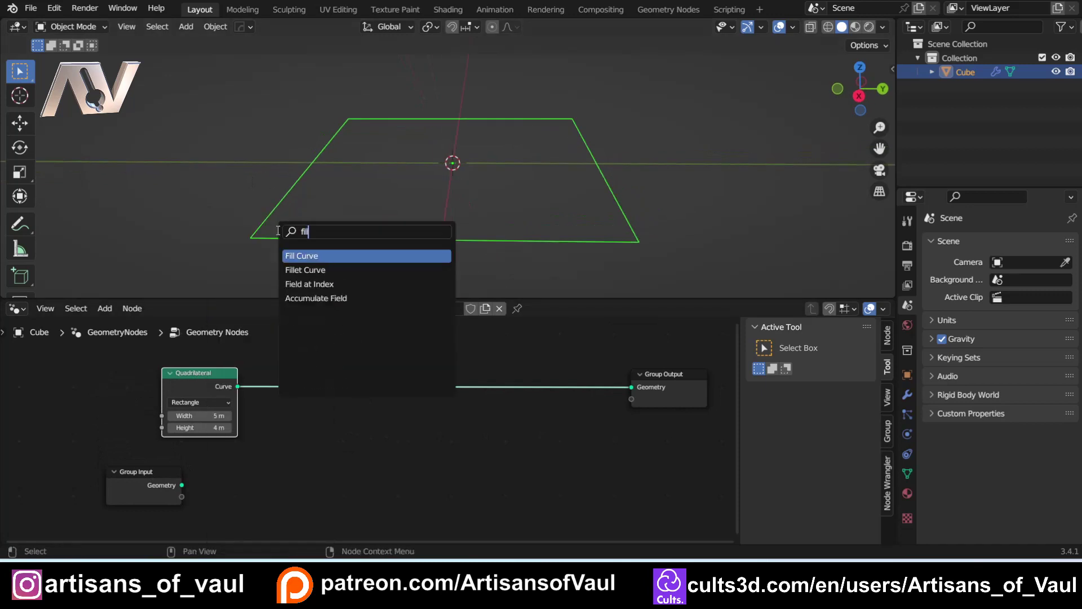
{"action": "left_click", "coordinate": [305, 269]}
{"action": "left_click", "coordinate": [317, 417]}
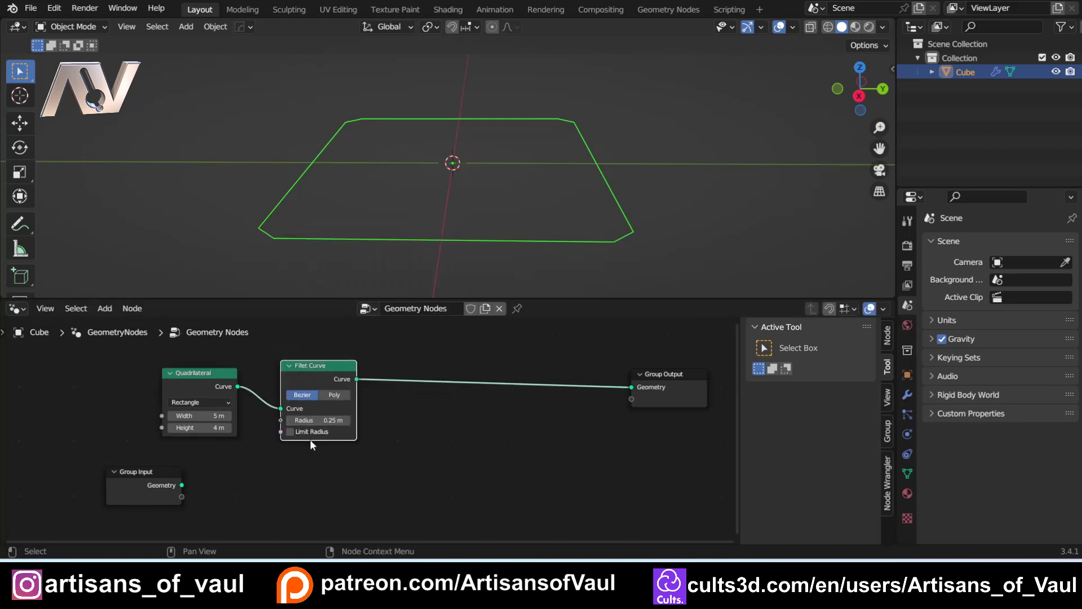
Step: Switch the Fillet Curve node to Poly mode with a count of 16, a 0.35 m radius and Limit Radius enabled
{"action": "left_click", "coordinate": [343, 394]}
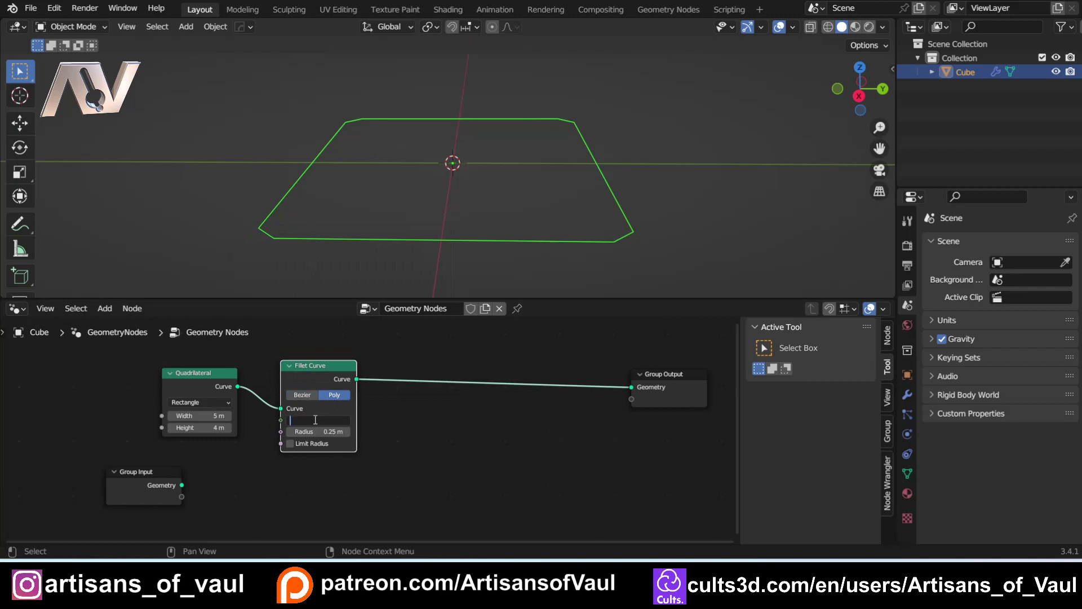
{"action": "type", "text": "16"}
{"action": "key", "text": "Return"}
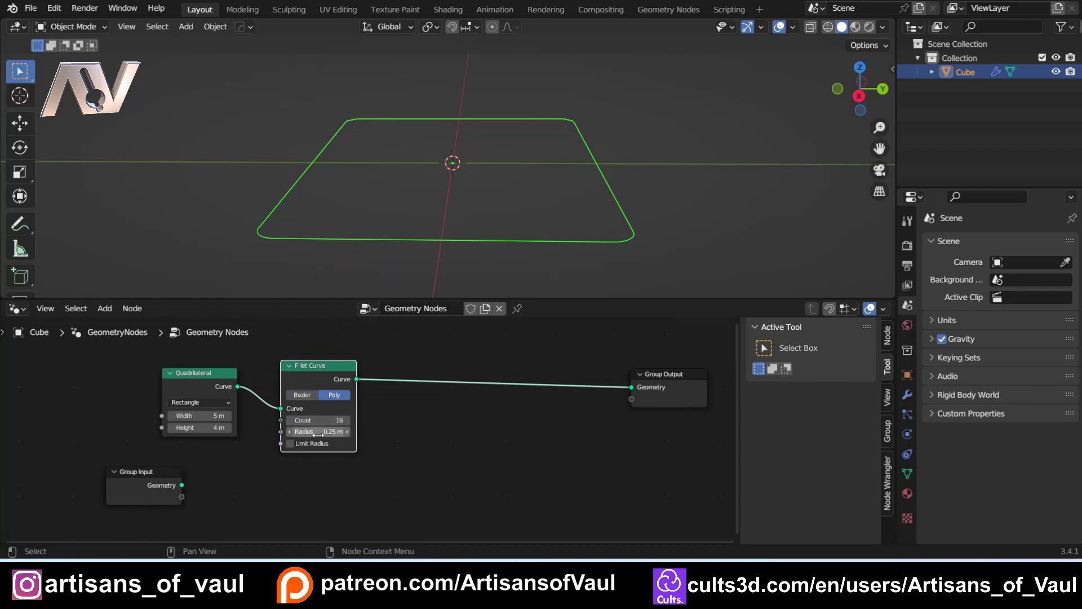
{"action": "left_click_drag", "start_coordinate": [313, 432], "coordinate": [288, 438]}
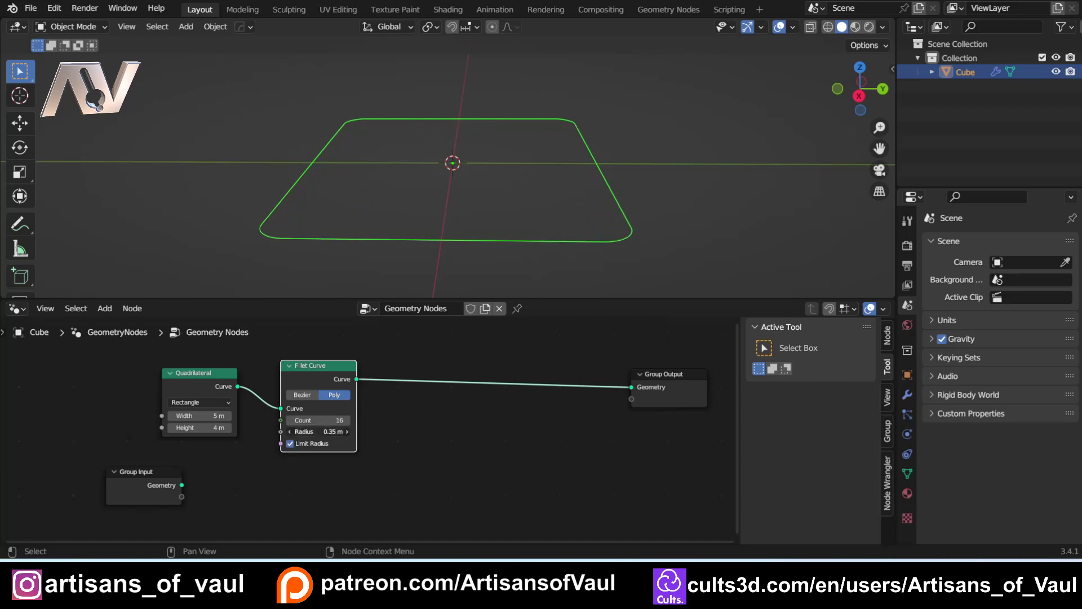
Step: Insert a Fill Curve node between the Fillet Curve and Group Output nodes, and move the Group Output further away
{"action": "left_click", "coordinate": [482, 418]}
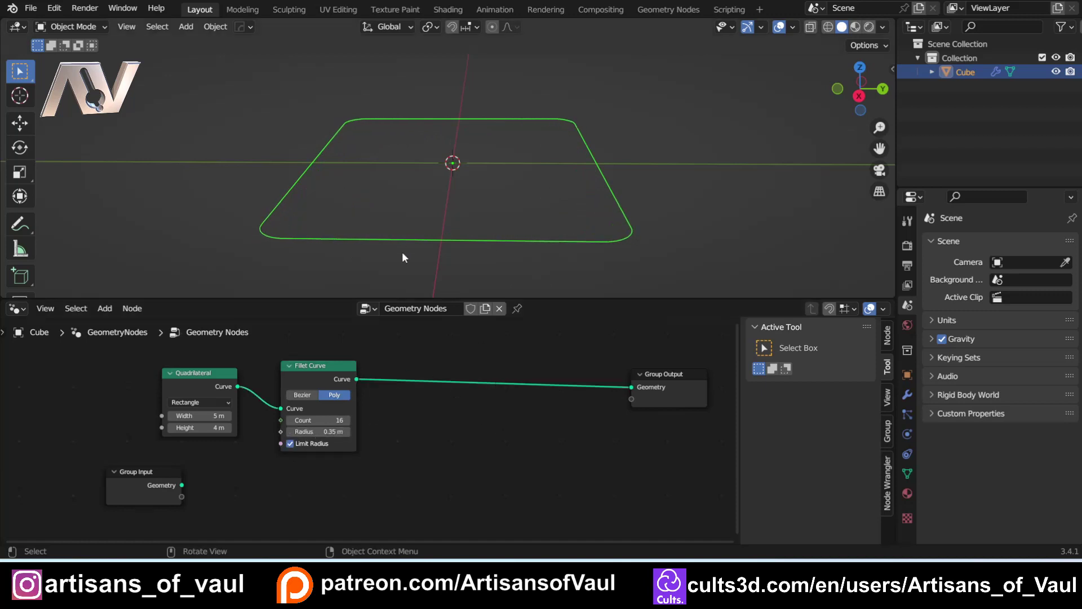
{"action": "key", "text": "shift+a"}
{"action": "left_click", "coordinate": [439, 213]}
{"action": "type", "text": "fil"}
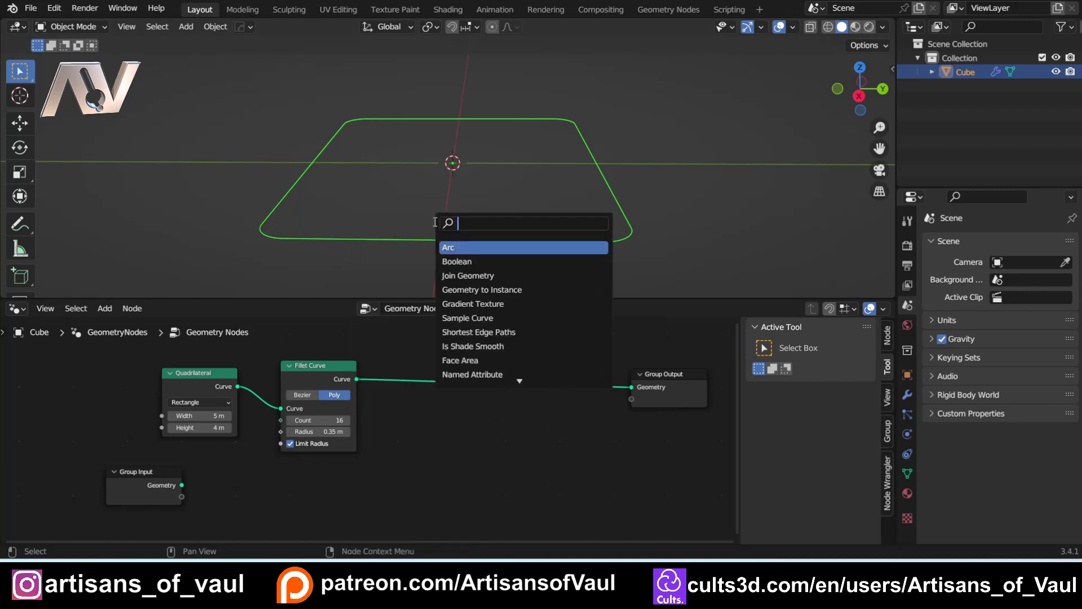
{"action": "key", "text": "Return"}
{"action": "left_click", "coordinate": [549, 228]}
{"action": "middle_click_drag", "start_coordinate": [549, 227], "coordinate": [504, 270]}
{"action": "middle_click_drag", "start_coordinate": [602, 413], "coordinate": [494, 401]}
{"action": "scroll", "coordinate": [495, 400], "scroll_direction": "down", "scroll_amount": 1}
{"action": "left_click_drag", "start_coordinate": [533, 377], "coordinate": [638, 372]}
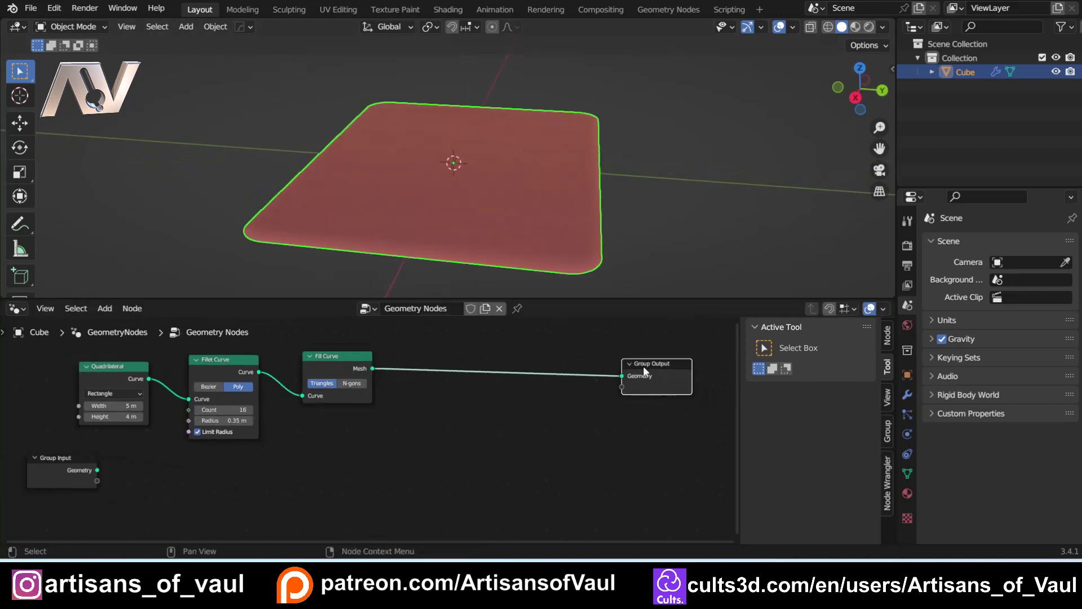
Step: Insert an Extrude Mesh node after the Fill Curve node with an offset scale of 0.9
{"action": "key", "text": "shift+a"}
{"action": "left_click", "coordinate": [491, 231]}
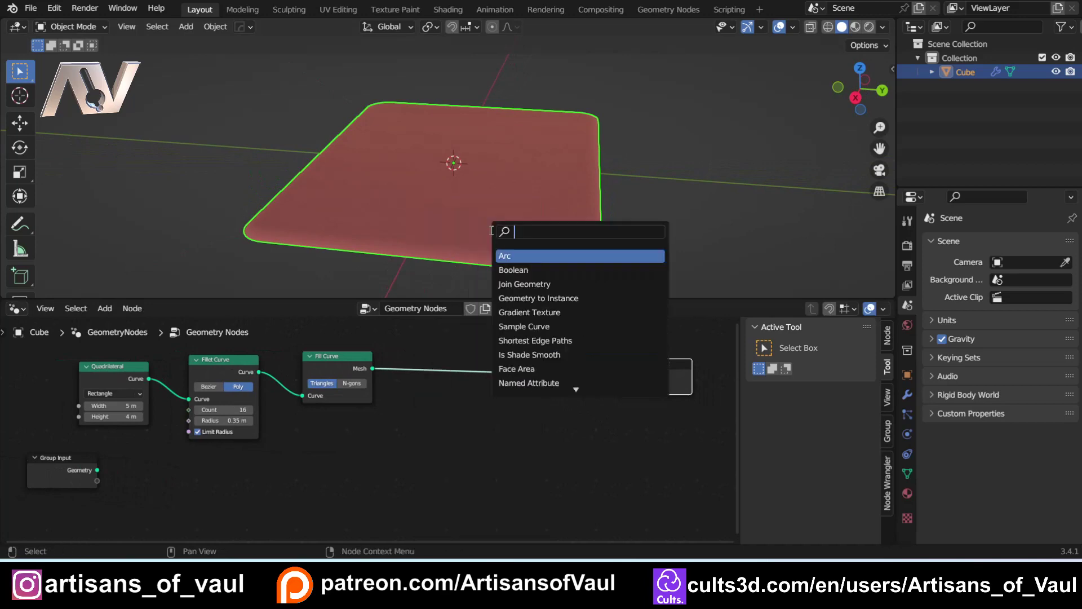
{"action": "type", "text": "ext"}
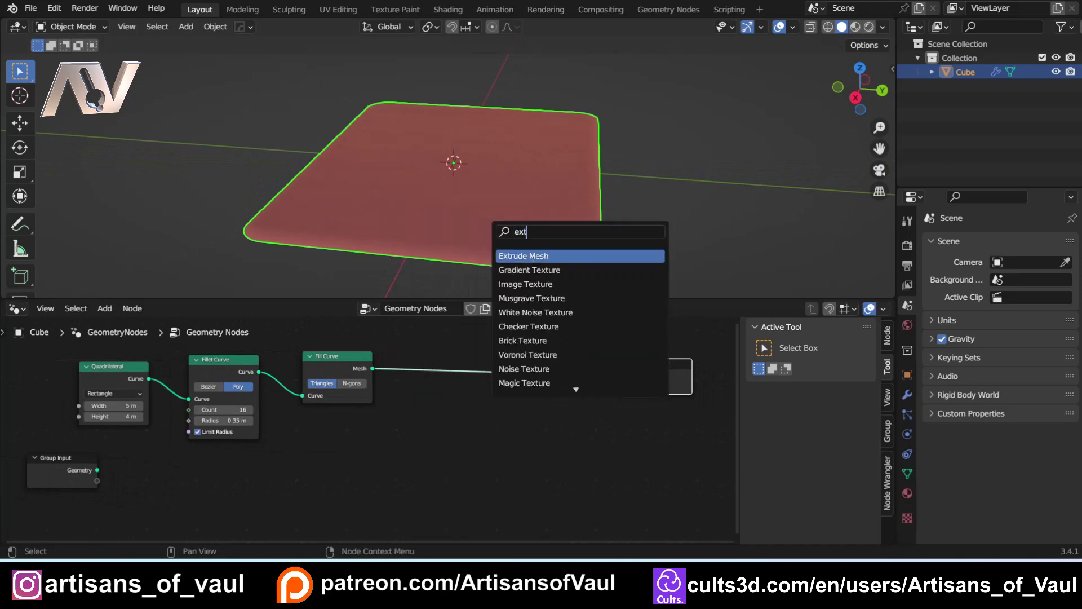
{"action": "key", "text": "Return"}
{"action": "left_click", "coordinate": [387, 234]}
{"action": "middle_click_drag", "start_coordinate": [387, 234], "coordinate": [403, 217]}
{"action": "mouse_move", "coordinate": [454, 441]}
{"action": "left_mouse_down"}
{"action": "mouse_move", "coordinate": [416, 441]}
{"action": "mouse_move", "coordinate": [475, 440]}
{"action": "mouse_move", "coordinate": [421, 440]}
{"action": "mouse_move", "coordinate": [449, 441]}
{"action": "left_mouse_up"}
Step: Switch the Fill Curve node to N-gons and inspect the extruded shape from below
{"action": "middle_click_drag", "start_coordinate": [380, 252], "coordinate": [399, 156]}
{"action": "scroll", "coordinate": [403, 150], "scroll_direction": "up", "scroll_amount": 3}
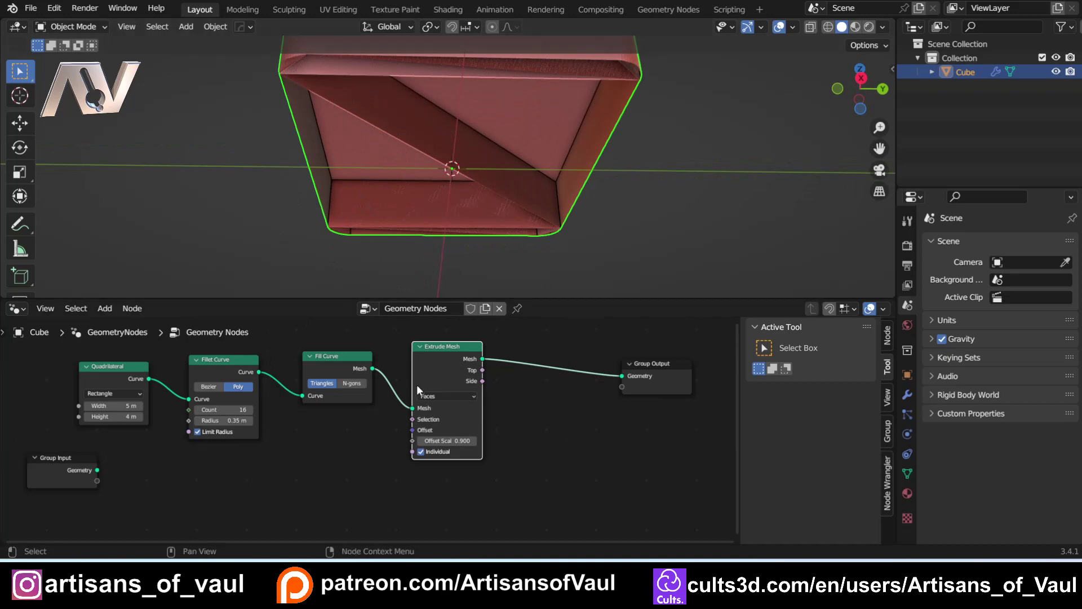
{"action": "left_click", "coordinate": [350, 383]}
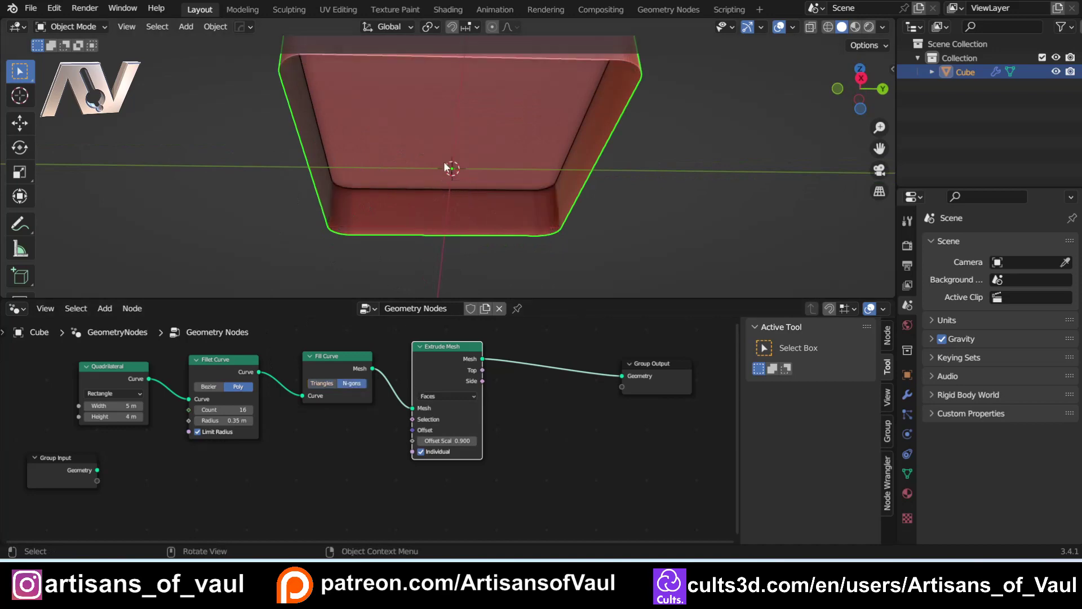
{"action": "middle_click_drag", "start_coordinate": [445, 165], "coordinate": [407, 125]}
{"action": "scroll", "coordinate": [410, 150], "scroll_direction": "down", "scroll_amount": 4}
Step: Collapse the Group Output node and move it further away, and place the Extrude Mesh, Fill Curve and Fillet Curve nodes lower
{"action": "left_click", "coordinate": [629, 363]}
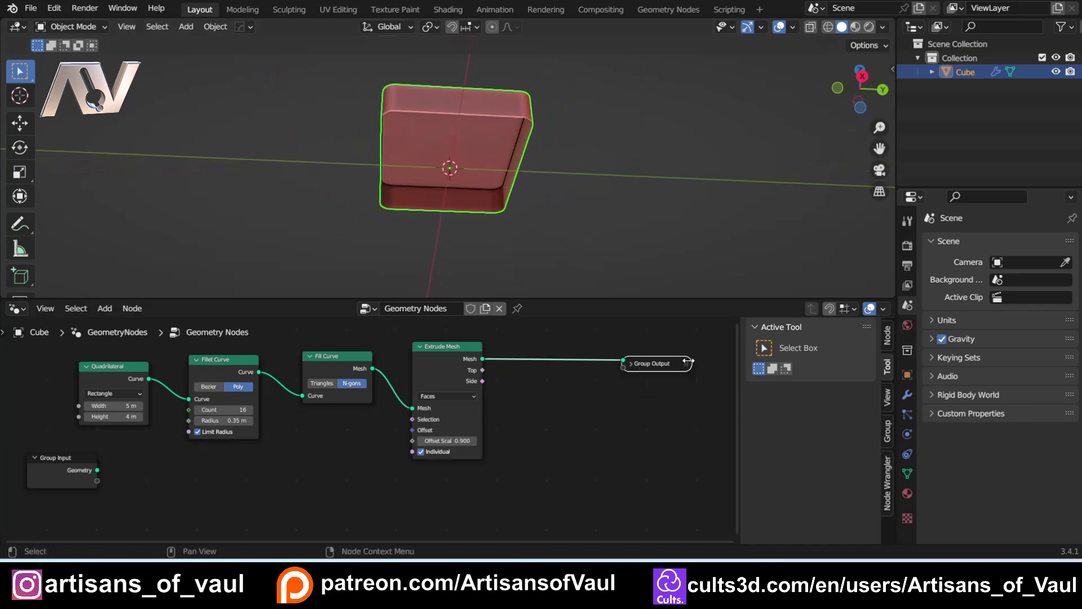
{"action": "left_click_drag", "start_coordinate": [641, 367], "coordinate": [687, 362]}
{"action": "left_click_drag", "start_coordinate": [459, 347], "coordinate": [442, 419]}
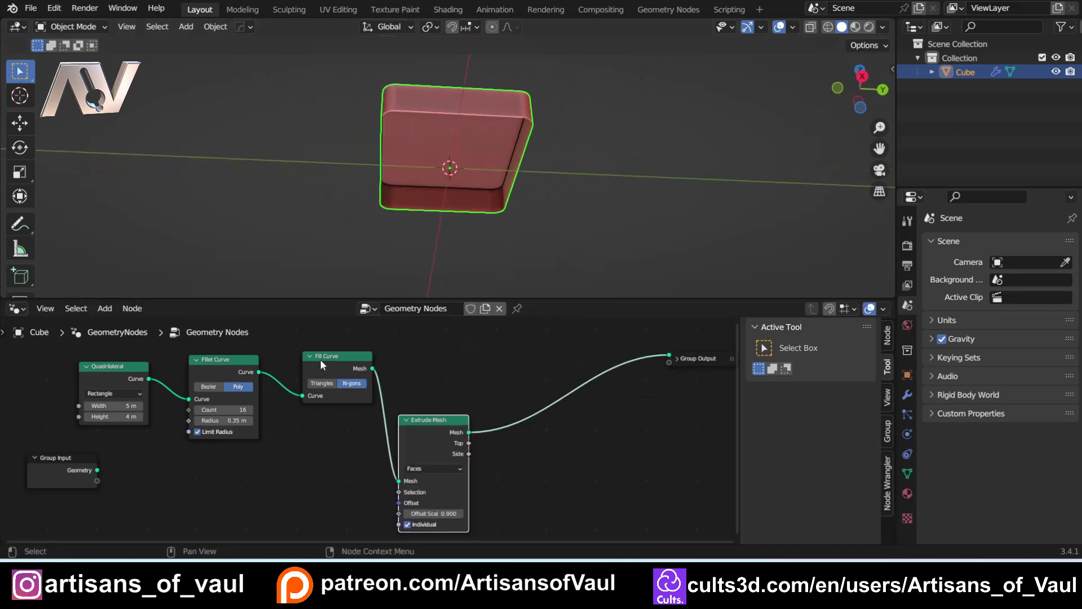
{"action": "left_click_drag", "start_coordinate": [320, 365], "coordinate": [300, 416]}
{"action": "left_click_drag", "start_coordinate": [220, 359], "coordinate": [204, 424]}
Step: Insert a Join Geometry node on the link between the Extrude Mesh and Group Output nodes
{"action": "key", "text": "shift+a"}
{"action": "type", "text": "j"}
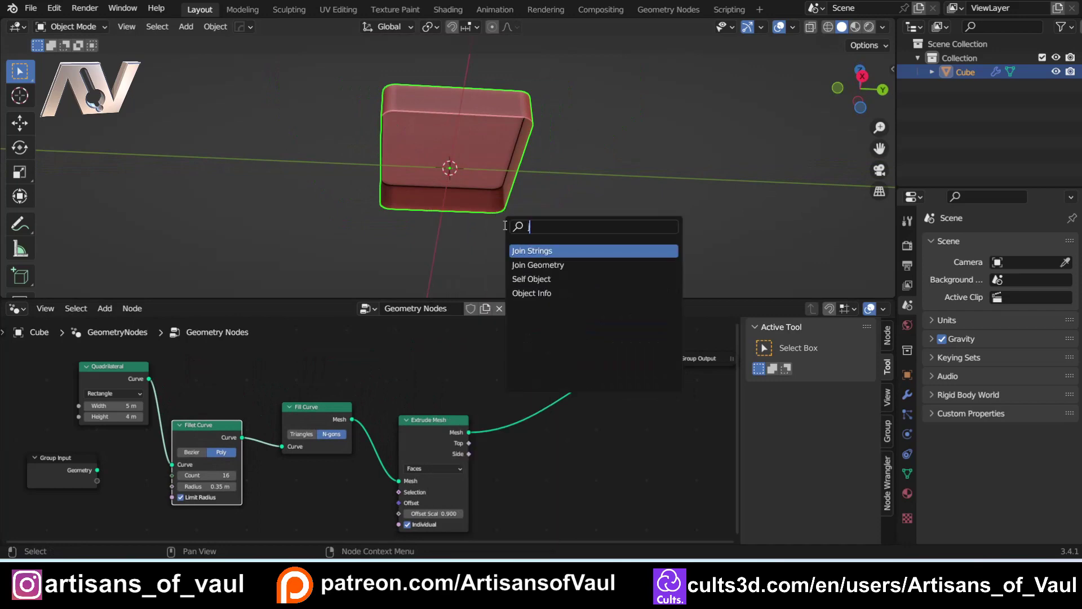
{"action": "type", "text": "oin"}
{"action": "left_click", "coordinate": [561, 265]}
{"action": "left_click", "coordinate": [587, 395]}
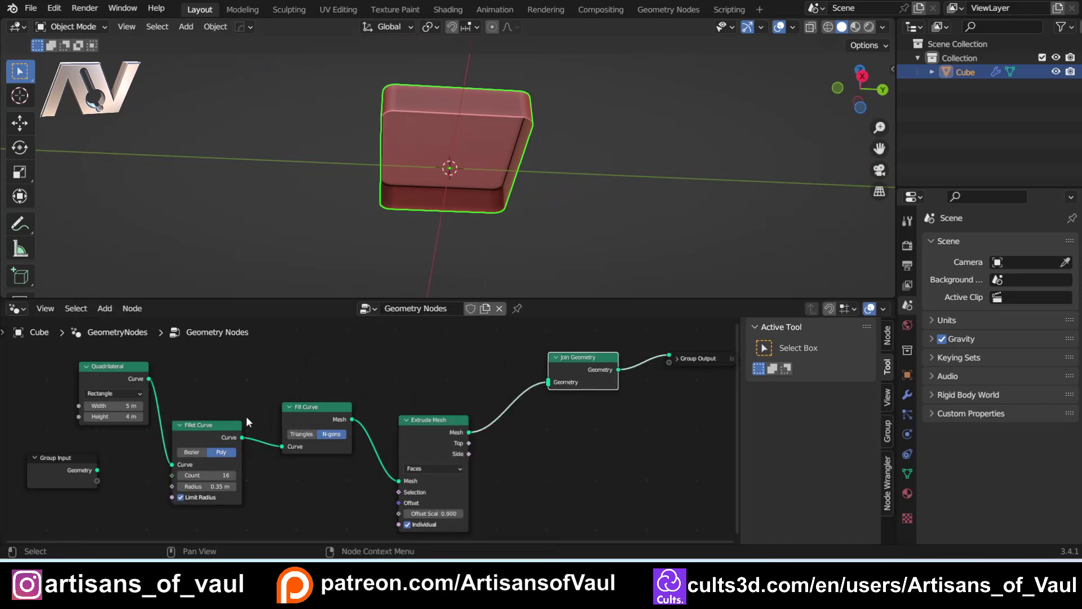
Step: Link the Fill Curve's Mesh output to the Join Geometry node to close the open side, and check the solid all around
{"action": "left_click_drag", "start_coordinate": [352, 419], "coordinate": [356, 409]}
{"action": "left_click_drag", "start_coordinate": [550, 380], "coordinate": [549, 381]}
{"action": "middle_click_drag", "start_coordinate": [392, 141], "coordinate": [408, 214]}
{"action": "scroll", "coordinate": [424, 169], "scroll_direction": "up", "scroll_amount": 5}
{"action": "scroll", "coordinate": [424, 169], "scroll_direction": "down", "scroll_amount": 3}
{"action": "middle_click_drag", "start_coordinate": [419, 171], "coordinate": [269, 135]}
Step: Make room in the node tree by moving Extrude Mesh lower and shifting Join Geometry and Group Output further along
{"action": "left_click_drag", "start_coordinate": [425, 418], "coordinate": [400, 442]}
{"action": "left_click_drag", "start_coordinate": [565, 357], "coordinate": [614, 338]}
{"action": "scroll", "coordinate": [677, 402], "scroll_direction": "down", "scroll_amount": 2}
{"action": "middle_click_drag", "start_coordinate": [668, 399], "coordinate": [608, 374], "text": "shift"}
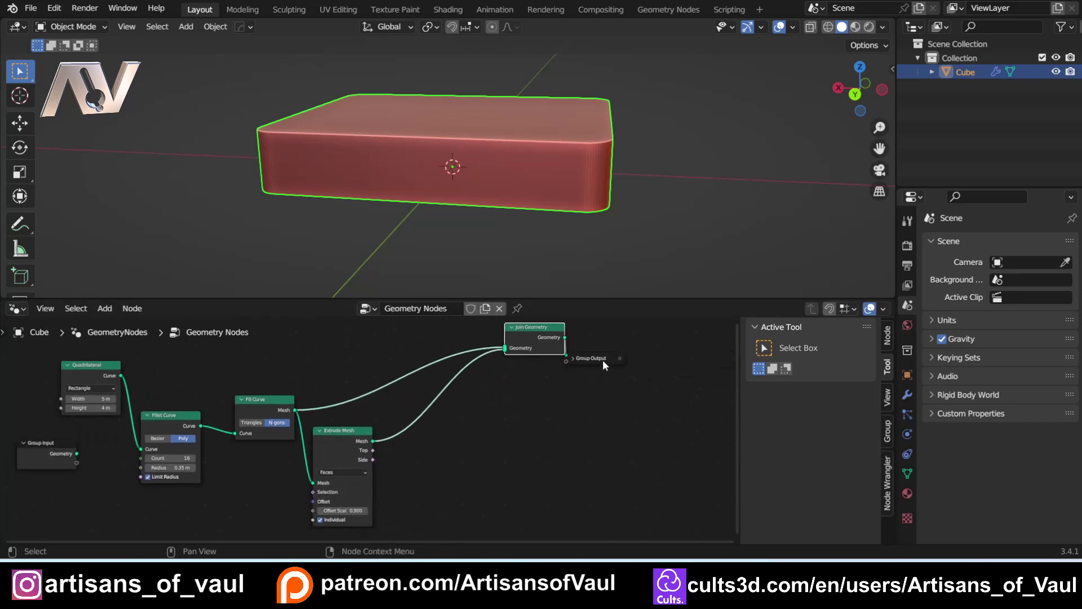
{"action": "left_click_drag", "start_coordinate": [603, 359], "coordinate": [679, 353]}
{"action": "left_click_drag", "start_coordinate": [559, 326], "coordinate": [622, 335]}
{"action": "scroll", "coordinate": [417, 451], "scroll_direction": "up", "scroll_amount": 2}
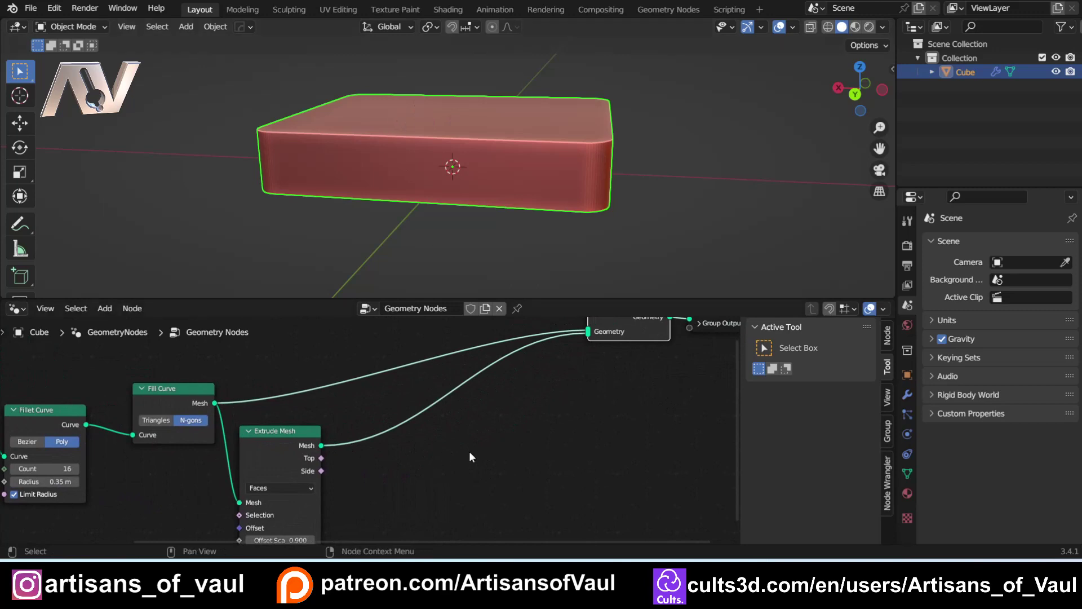
Step: Insert a Scale Elements node on the link between the Extrude Mesh and Join Geometry nodes
{"action": "key", "text": "shift+a"}
{"action": "left_click", "coordinate": [457, 221]}
{"action": "type", "text": "sca"}
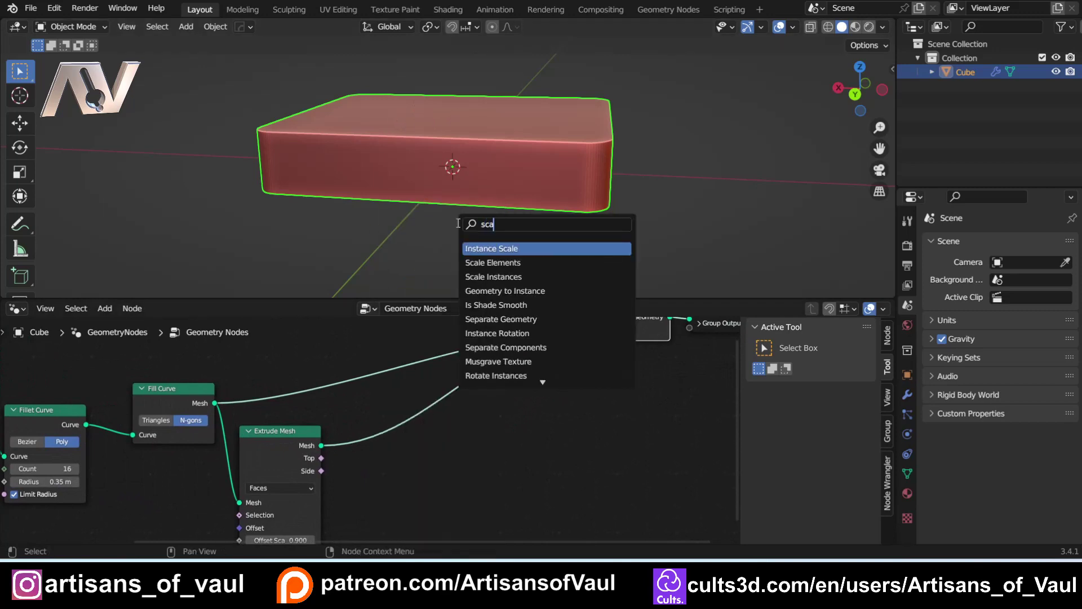
{"action": "type", "text": "l"}
{"action": "key", "text": "Down"}
{"action": "key", "text": "Return"}
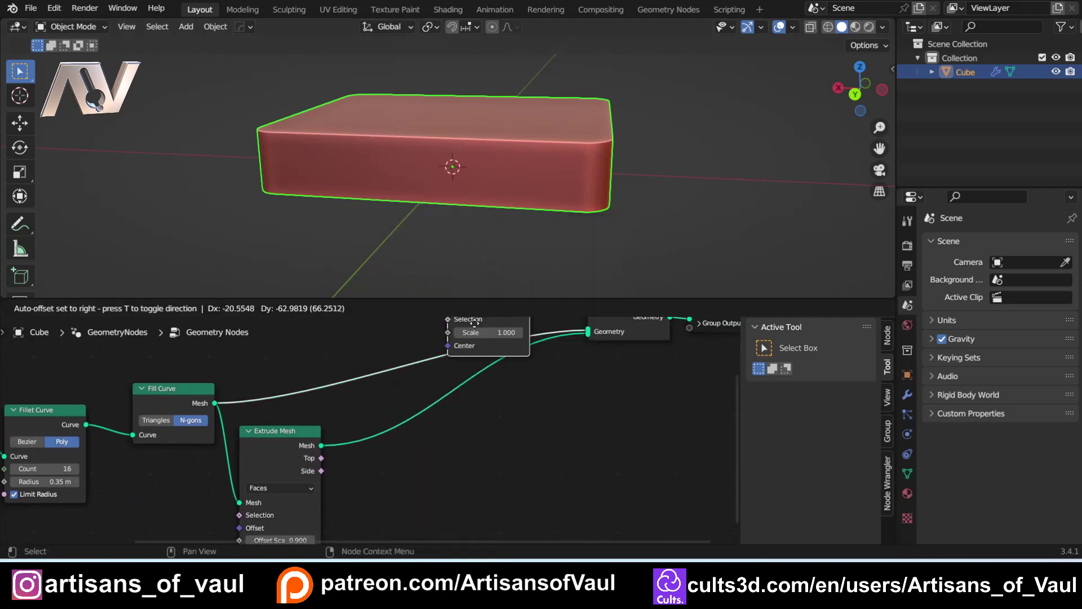
{"action": "left_click", "coordinate": [458, 439]}
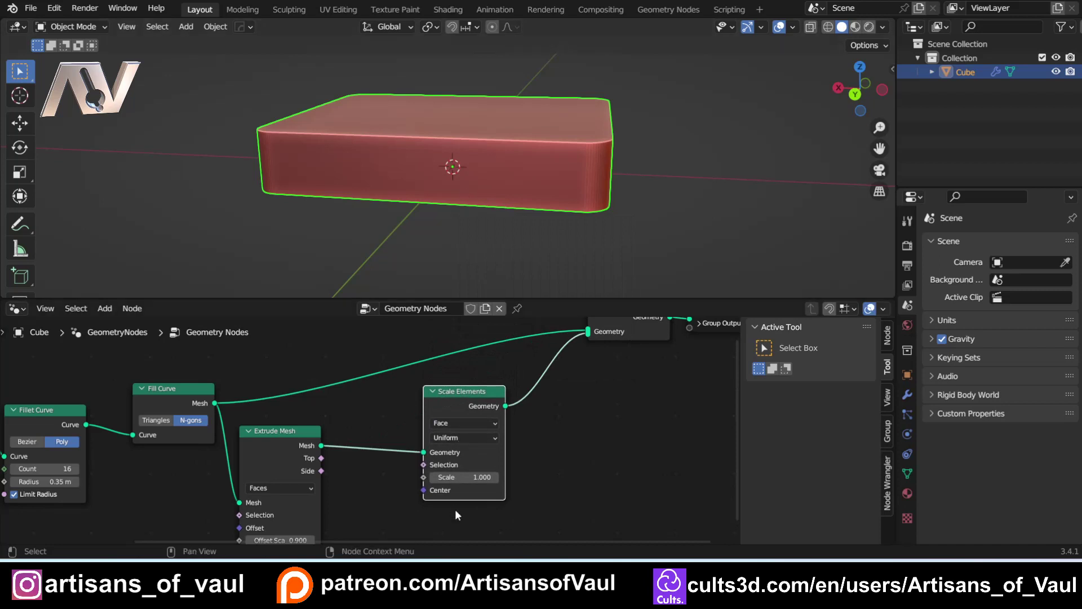
Step: Link the Extrude Mesh's Top output to the Scale Elements Selection input and reduce the scale to 0.7
{"action": "left_click_drag", "start_coordinate": [464, 477], "coordinate": [436, 477]}
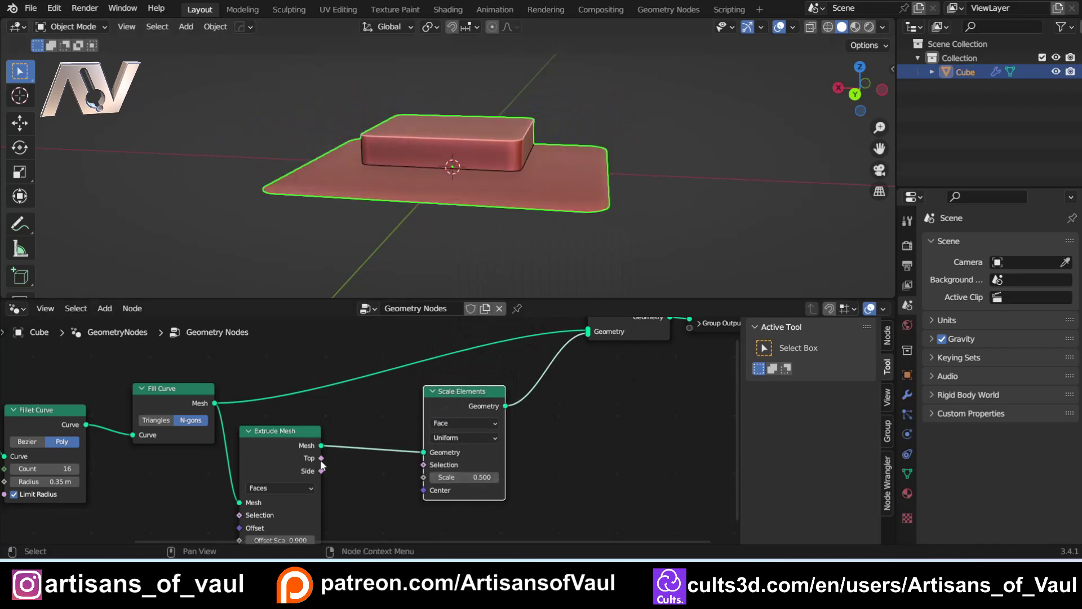
{"action": "left_click_drag", "start_coordinate": [320, 458], "coordinate": [459, 477]}
{"action": "middle_click_drag", "start_coordinate": [425, 276], "coordinate": [378, 181]}
{"action": "scroll", "coordinate": [378, 181], "scroll_direction": "up", "scroll_amount": 1}
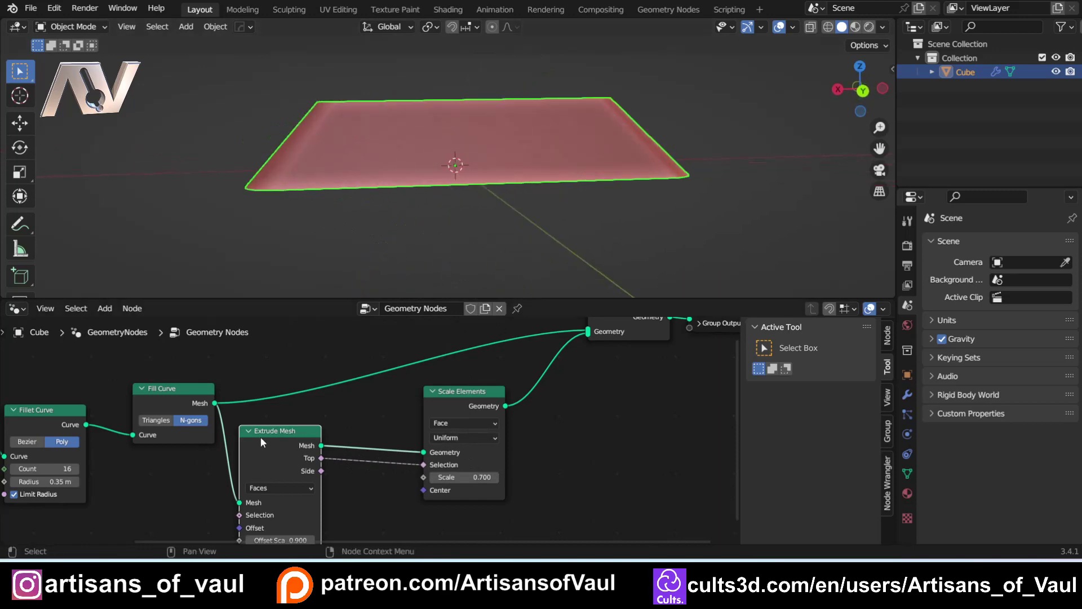
Step: Set the Scale Elements node's scale to 0.8
{"action": "left_click", "coordinate": [483, 477]}
{"action": "type", "text": "0.98"}
{"action": "key", "text": "BackSpace"}
{"action": "type", "text": "8"}
{"action": "key", "text": "Return"}
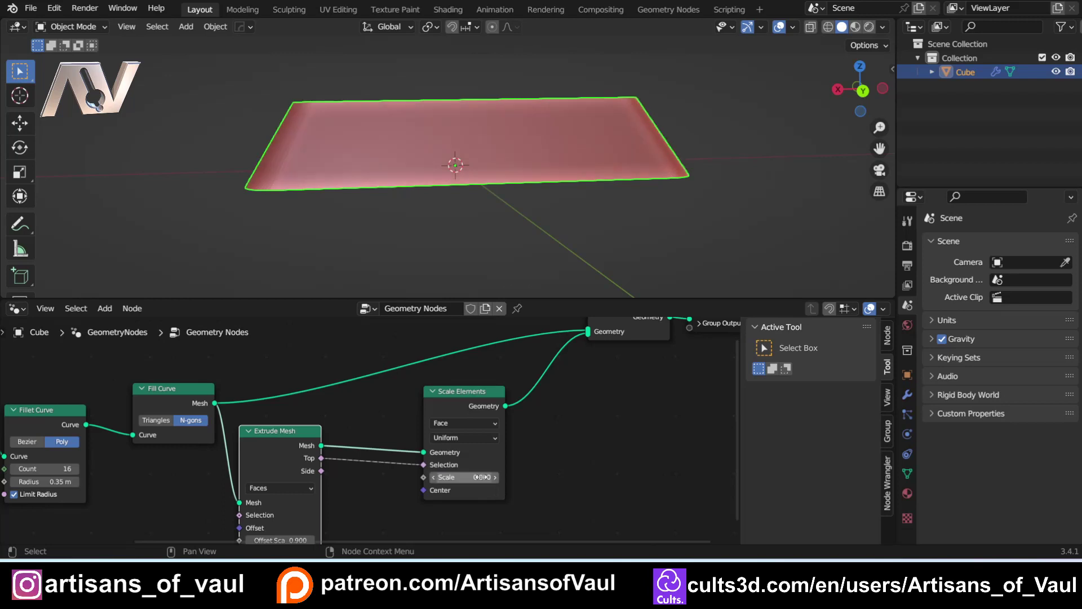
{"action": "scroll", "coordinate": [342, 222], "scroll_direction": "down", "scroll_amount": 2}
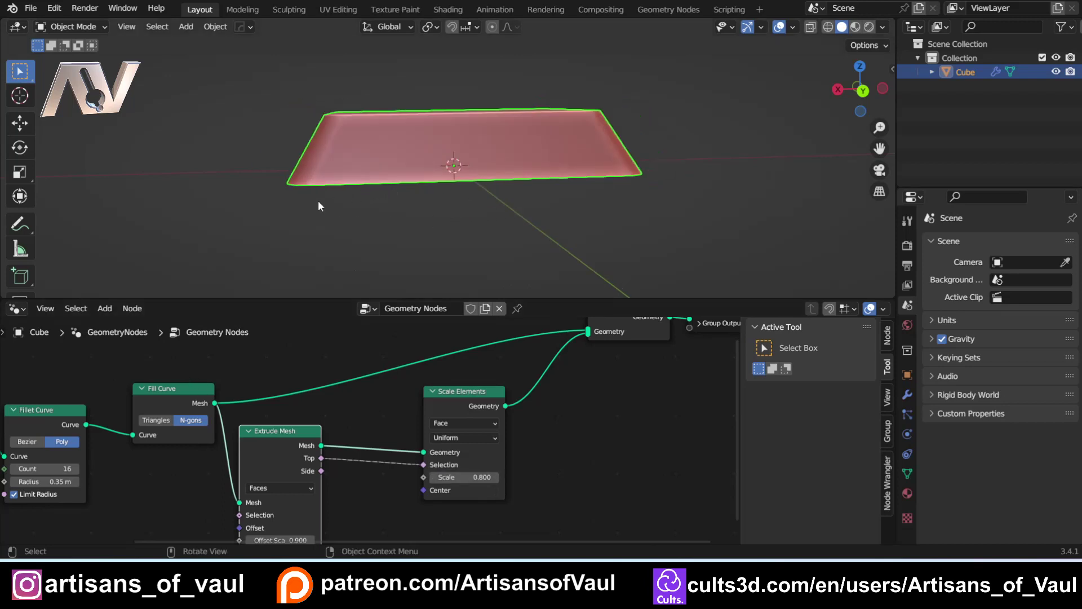
Step: Place the Group Input beside the Quadrilateral node and expose the Quadrilateral's Width and Height through it
{"action": "scroll", "coordinate": [305, 397], "scroll_direction": "down", "scroll_amount": 2}
{"action": "middle_click_drag", "start_coordinate": [237, 387], "coordinate": [424, 378]}
{"action": "left_click_drag", "start_coordinate": [172, 361], "coordinate": [179, 388]}
{"action": "left_click_drag", "start_coordinate": [138, 441], "coordinate": [158, 422]}
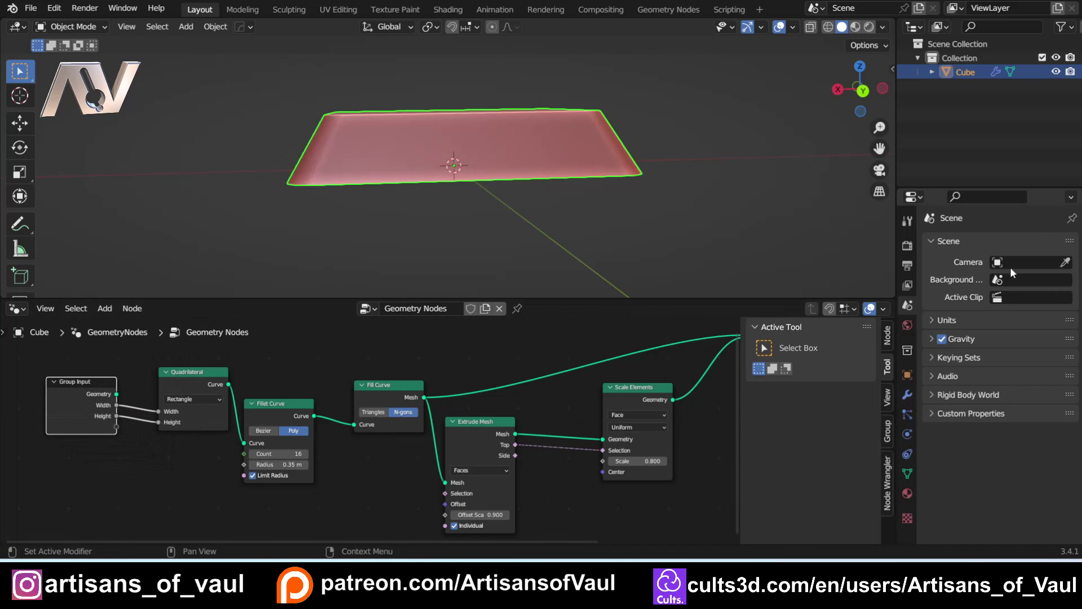
Step: Show the modifier settings and test the exposed width in front view, raising it to 12.9 m and reducing it to 8.06 m
{"action": "left_click", "coordinate": [909, 394]}
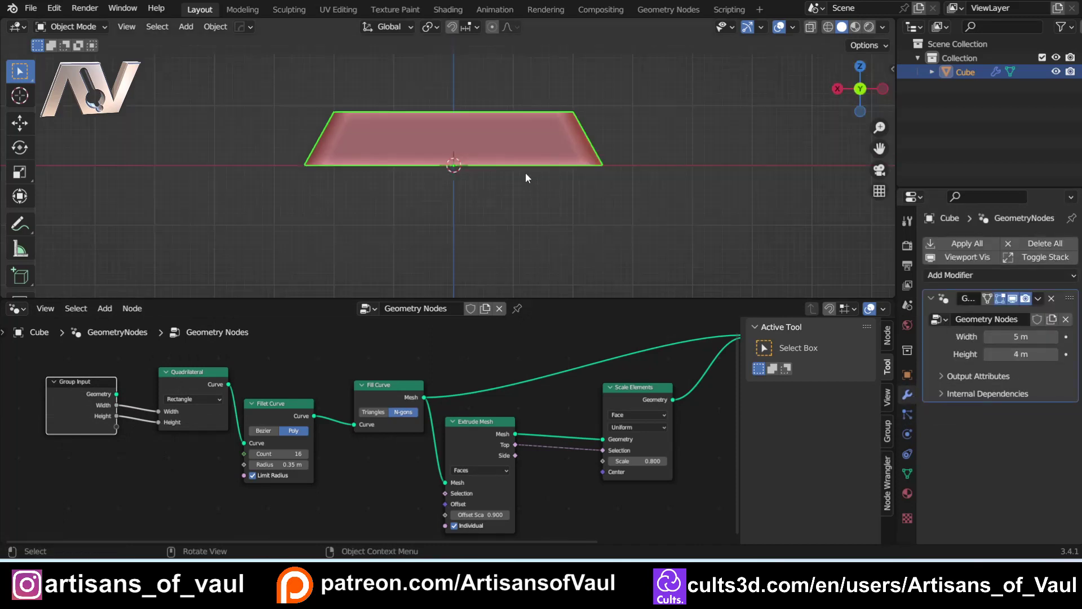
{"action": "key", "text": "KP_1"}
{"action": "left_click_drag", "start_coordinate": [1020, 336], "coordinate": [1049, 337]}
{"action": "scroll", "coordinate": [672, 283], "scroll_direction": "down", "scroll_amount": 3}
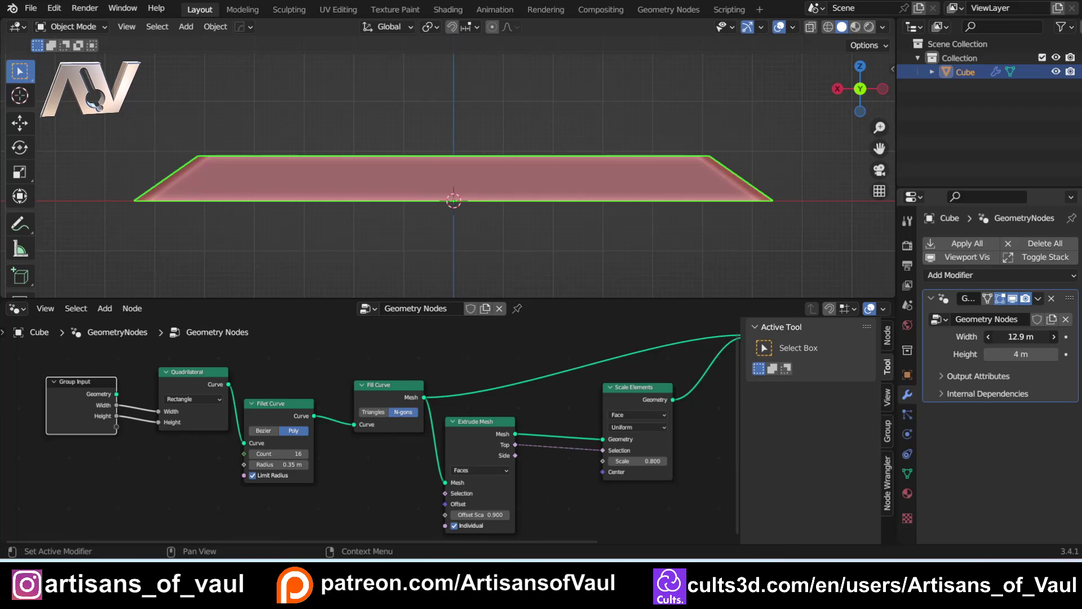
{"action": "left_click_drag", "start_coordinate": [1021, 337], "coordinate": [952, 337]}
Step: Move the Scale Elements node lower, beside the Extrude Mesh node
{"action": "middle_click_drag", "start_coordinate": [612, 448], "coordinate": [495, 385]}
{"action": "left_click_drag", "start_coordinate": [515, 328], "coordinate": [520, 390]}
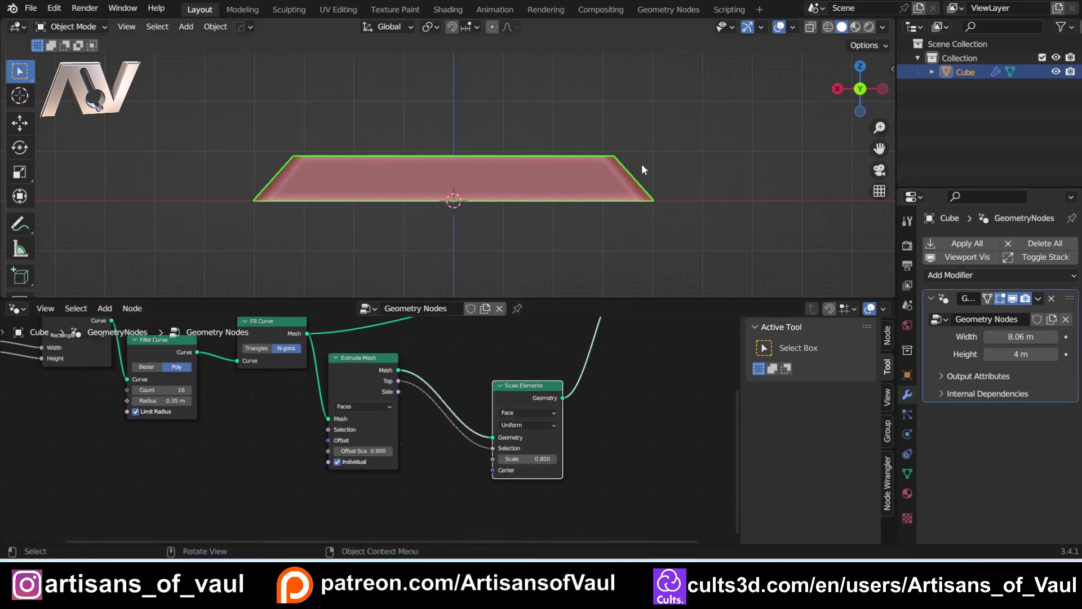
{"action": "scroll", "coordinate": [544, 472], "scroll_direction": "up", "scroll_amount": 1}
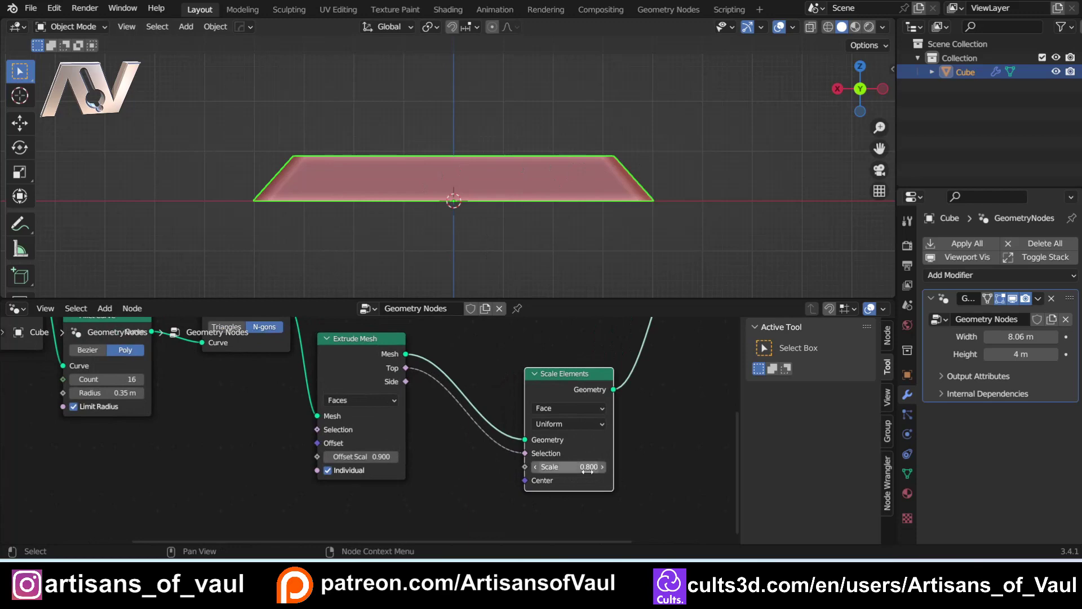
{"action": "scroll", "coordinate": [474, 374], "scroll_direction": "down", "scroll_amount": 1}
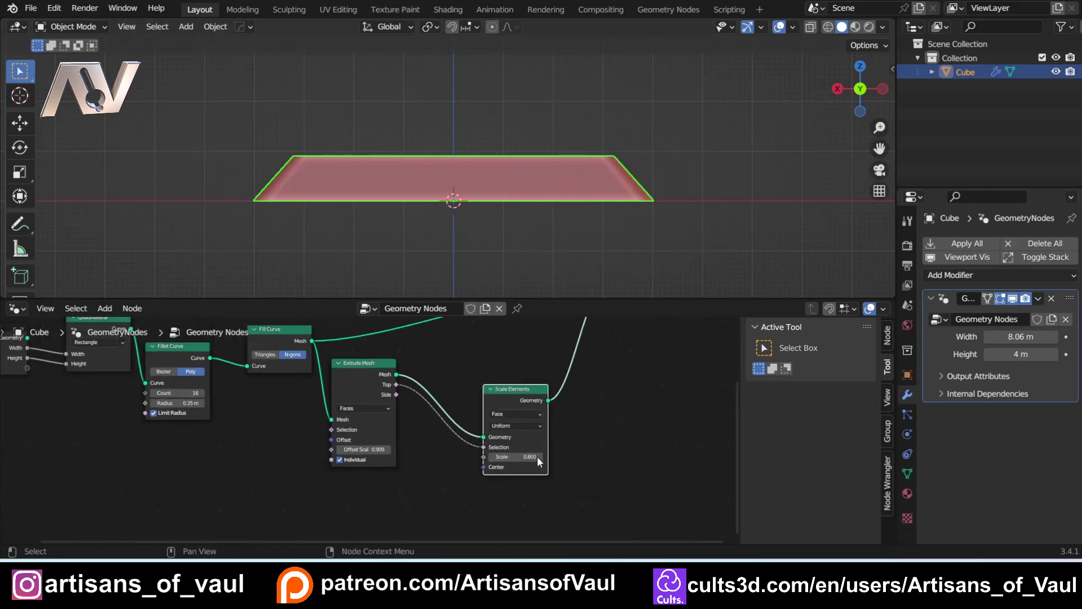
{"action": "scroll", "coordinate": [522, 458], "scroll_direction": "up", "scroll_amount": 1}
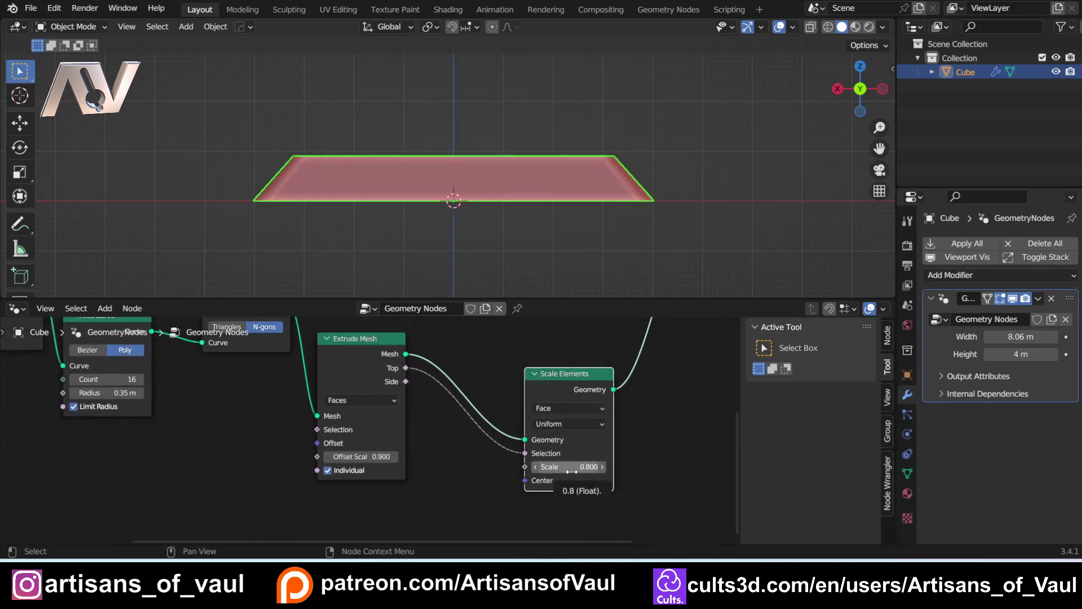
Step: Set the modifier's width to 8.52 m and view the tapered shape at an angle
{"action": "scroll", "coordinate": [610, 190], "scroll_direction": "down", "scroll_amount": 2}
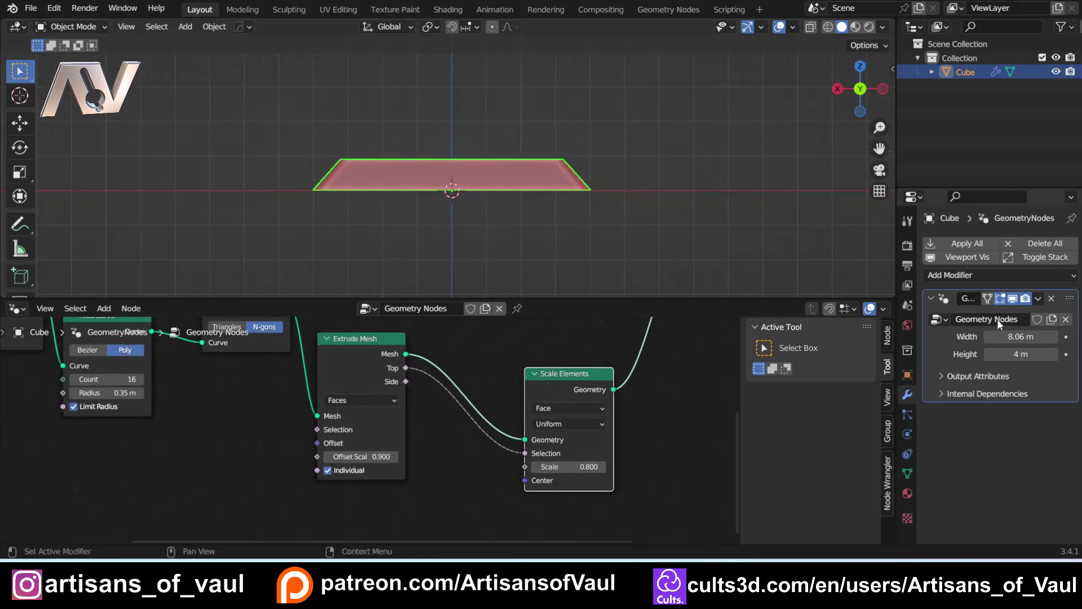
{"action": "mouse_move", "coordinate": [1015, 337]}
{"action": "left_mouse_down"}
{"action": "mouse_move", "coordinate": [1065, 337]}
{"action": "mouse_move", "coordinate": [959, 336]}
{"action": "mouse_move", "coordinate": [1026, 337]}
{"action": "left_mouse_up"}
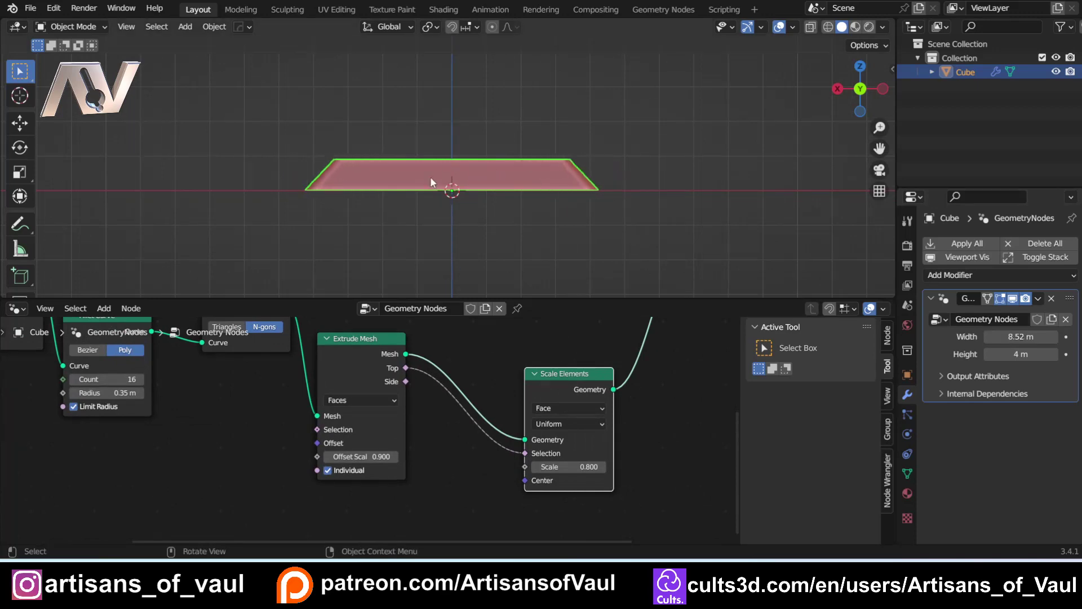
{"action": "middle_click_drag", "start_coordinate": [428, 177], "coordinate": [283, 146]}
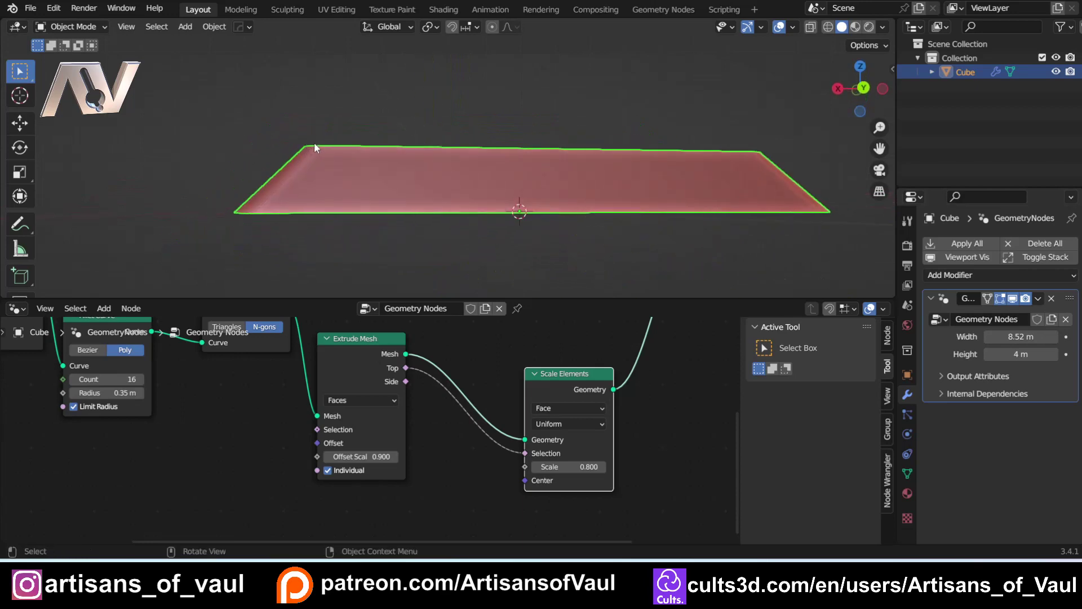
Step: Examine the Scale Elements node's scale setting and how it is linked in the node chain
{"action": "scroll", "coordinate": [455, 407], "scroll_direction": "down", "scroll_amount": 5}
{"action": "middle_click_drag", "start_coordinate": [239, 408], "coordinate": [331, 413], "text": "shift"}
{"action": "scroll", "coordinate": [369, 401], "scroll_direction": "down", "scroll_amount": 1}
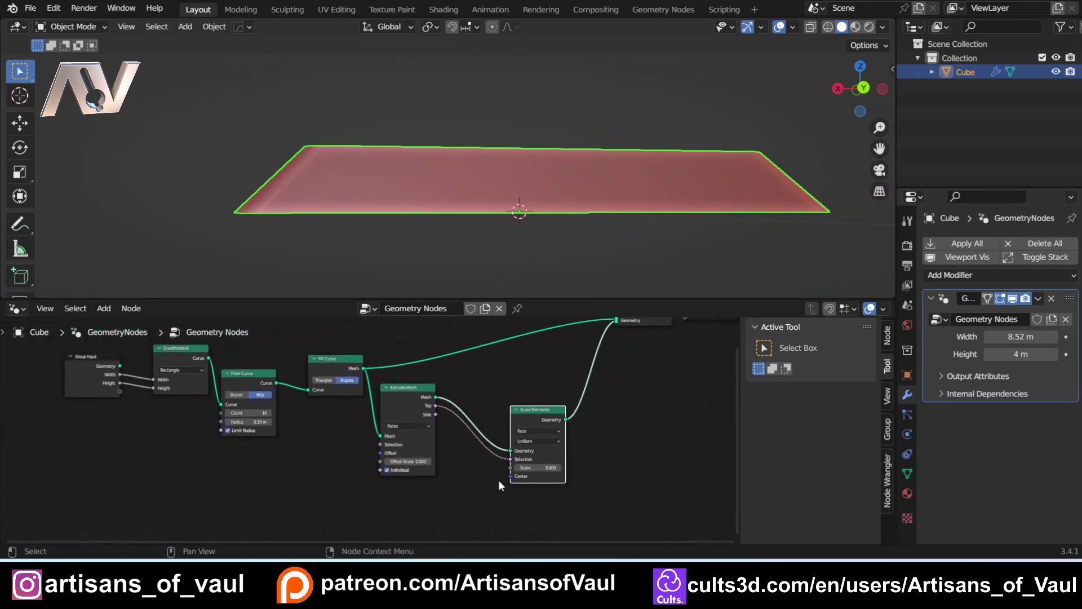
{"action": "scroll", "coordinate": [498, 479], "scroll_direction": "up", "scroll_amount": 3}
{"action": "scroll", "coordinate": [502, 420], "scroll_direction": "up", "scroll_amount": 4}
{"action": "middle_click_drag", "start_coordinate": [579, 389], "coordinate": [458, 442]}
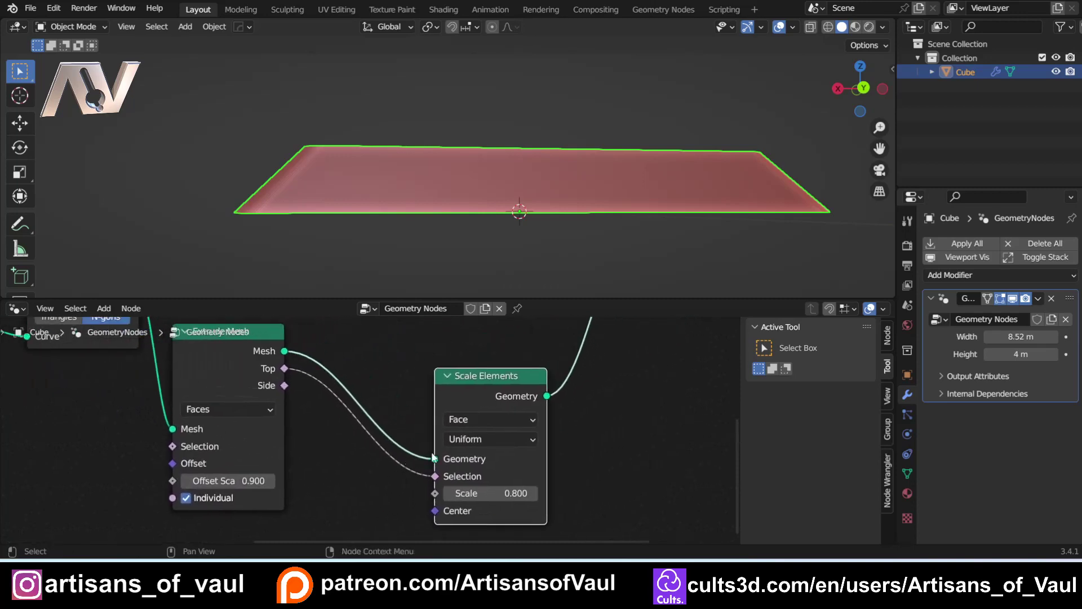
{"action": "left_click", "coordinate": [467, 493]}
{"action": "left_click", "coordinate": [575, 466]}
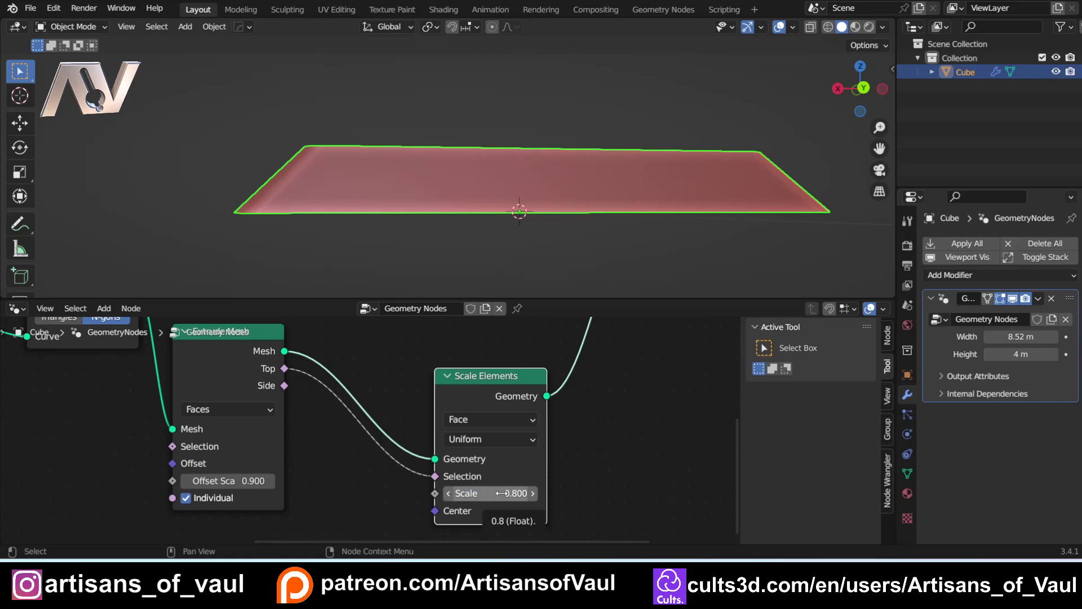
Step: Move the Extrude Mesh node closer to the Scale Elements node and slightly higher
{"action": "scroll", "coordinate": [400, 422], "scroll_direction": "down", "scroll_amount": 2}
{"action": "middle_click_drag", "start_coordinate": [351, 430], "coordinate": [431, 438]}
{"action": "scroll", "coordinate": [431, 438], "scroll_direction": "down", "scroll_amount": 1}
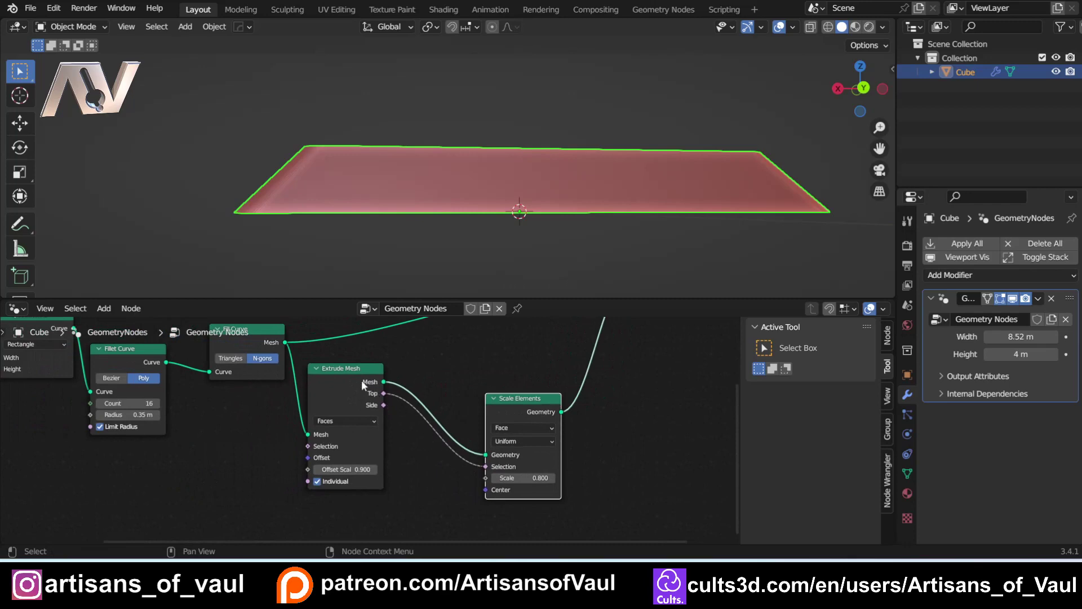
{"action": "left_click_drag", "start_coordinate": [351, 361], "coordinate": [391, 345]}
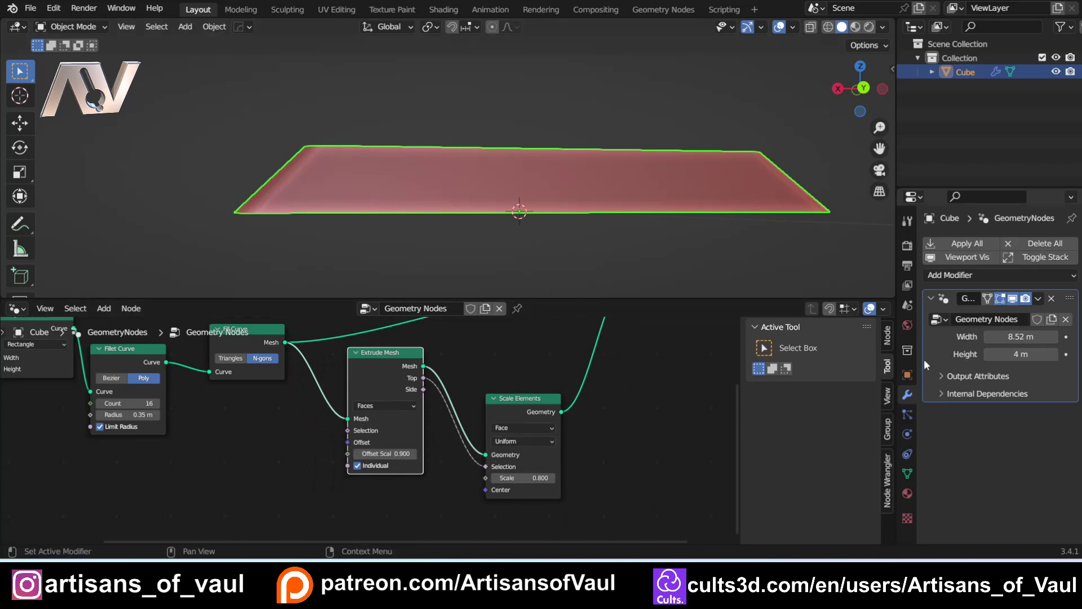
Step: Set the Scale Elements node to Single Axis scaling and move it up beside the Extrude Mesh node
{"action": "scroll", "coordinate": [483, 399], "scroll_direction": "down", "scroll_amount": 2}
{"action": "scroll", "coordinate": [482, 397], "scroll_direction": "up", "scroll_amount": 2}
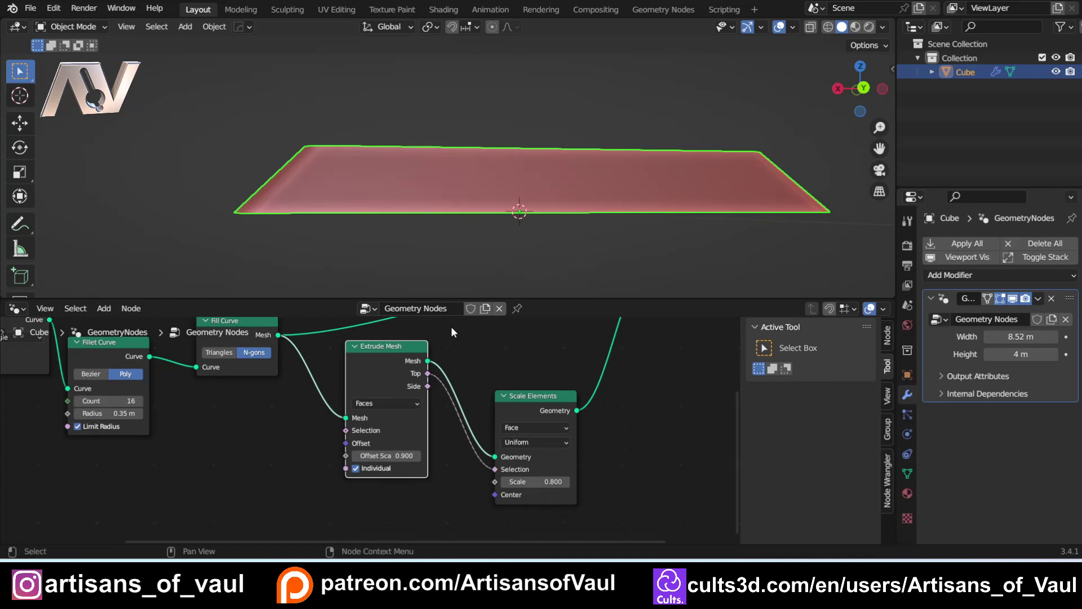
{"action": "left_click", "coordinate": [543, 444]}
{"action": "left_click", "coordinate": [540, 468]}
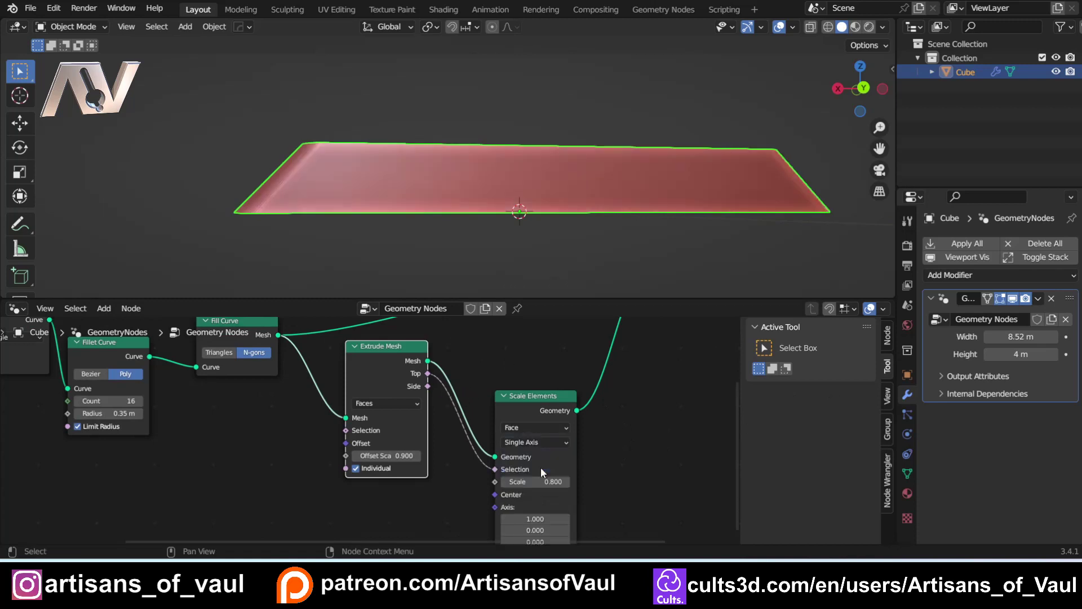
{"action": "left_click_drag", "start_coordinate": [539, 397], "coordinate": [536, 356]}
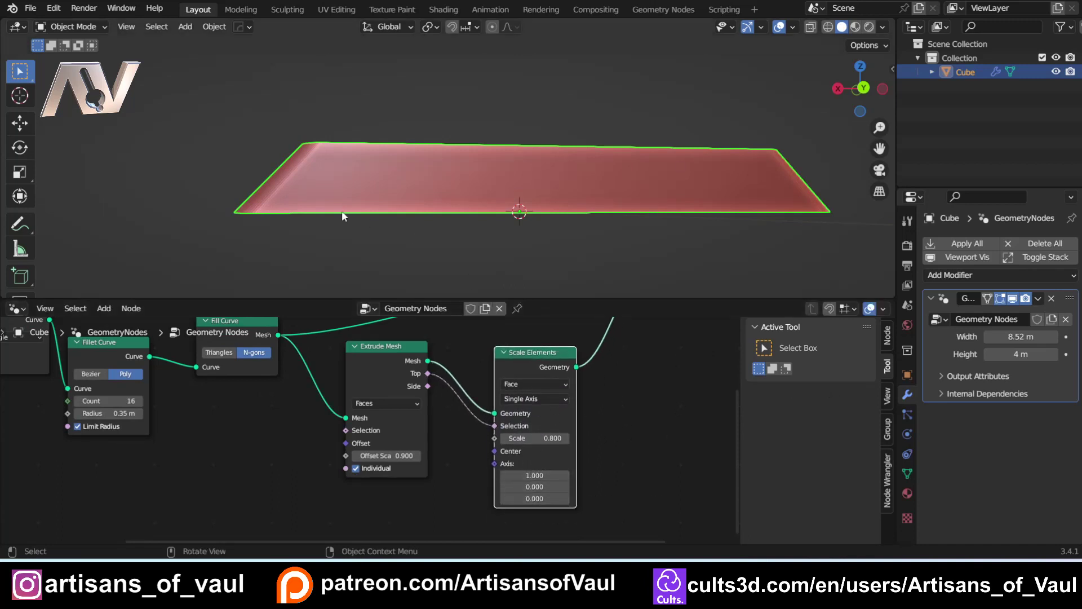
Step: View the tapered shape straight along the Y axis and set the modifier's width to 8.75 m
{"action": "left_click", "coordinate": [864, 89]}
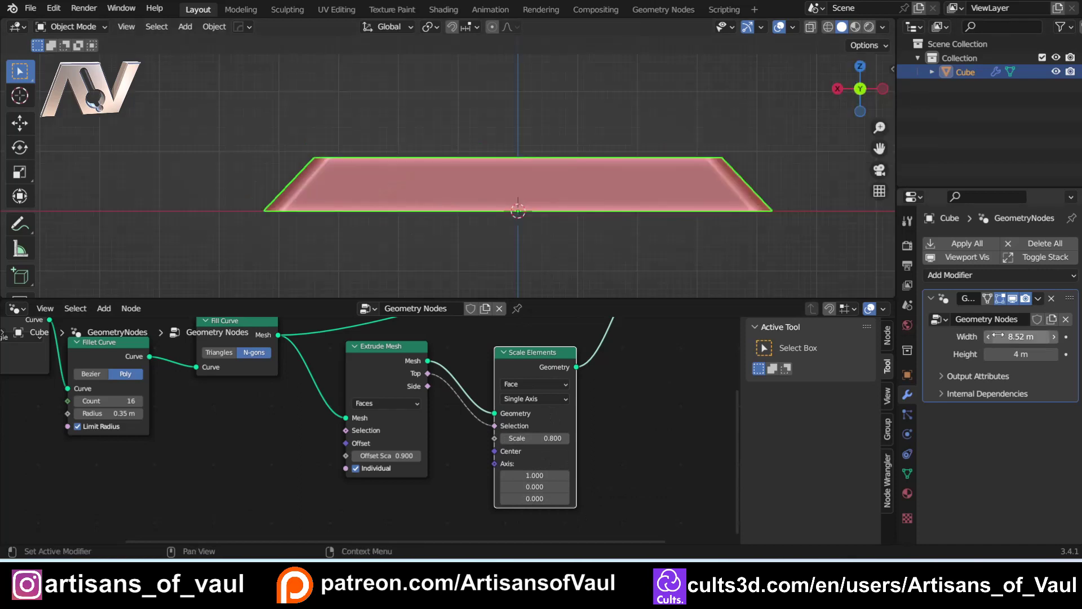
{"action": "mouse_move", "coordinate": [998, 336]}
{"action": "left_mouse_down"}
{"action": "mouse_move", "coordinate": [1024, 337]}
{"action": "mouse_move", "coordinate": [1011, 336]}
{"action": "left_mouse_up"}
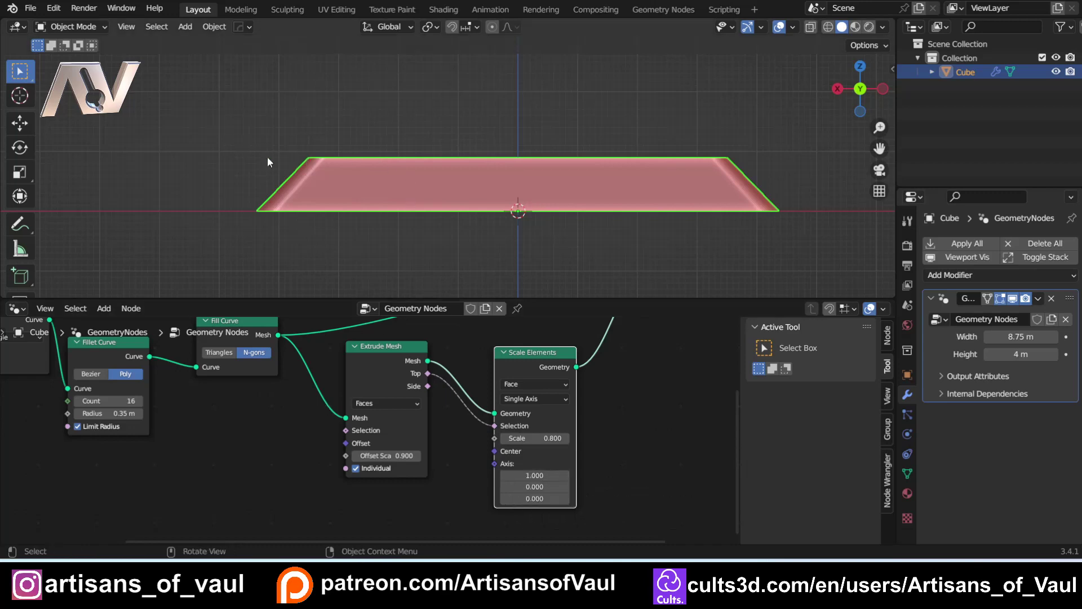
{"action": "left_click", "coordinate": [19, 224]}
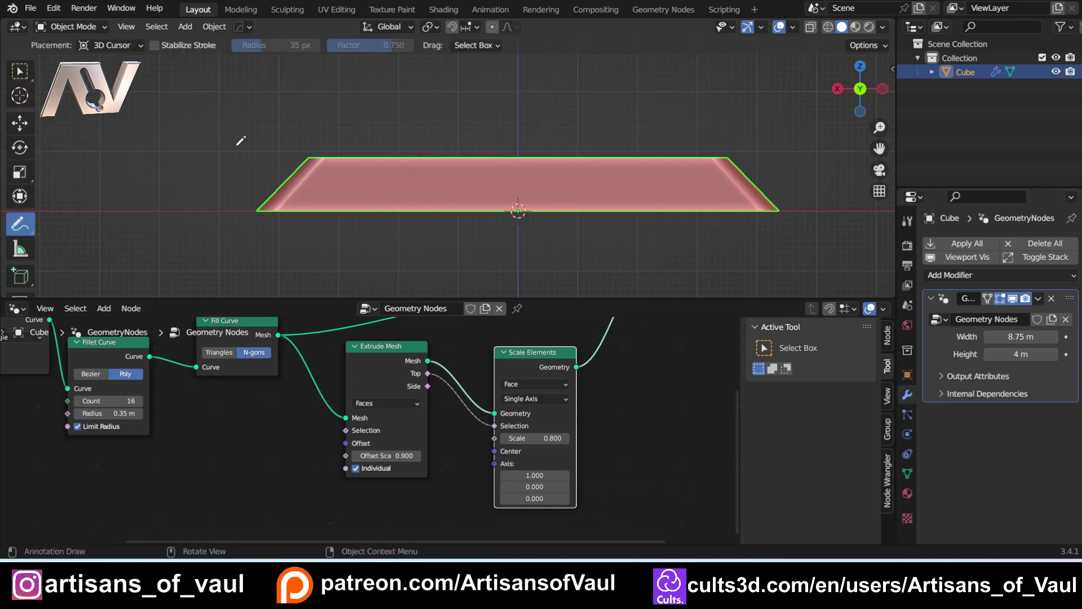
{"action": "mouse_move", "coordinate": [257, 156]}
{"action": "left_mouse_down"}
{"action": "mouse_move", "coordinate": [257, 168]}
{"action": "mouse_move", "coordinate": [307, 160]}
{"action": "left_mouse_up"}
{"action": "key", "text": "ctrl+z"}
{"action": "key", "text": "ctrl+z"}
{"action": "key", "text": "ctrl+z"}
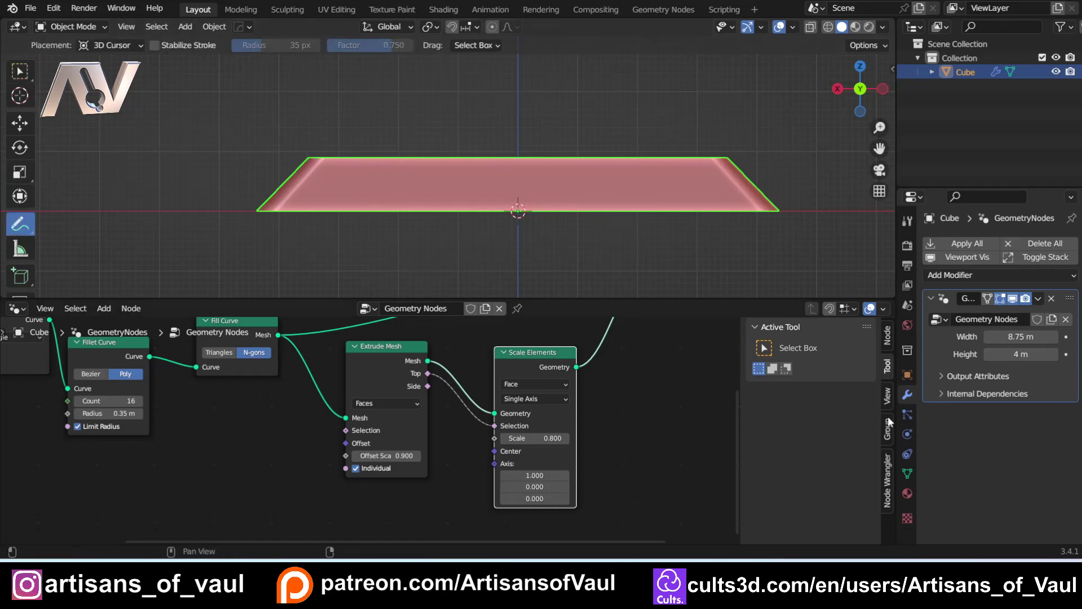
Step: Add a float input named InsetDistance to the node group
{"action": "left_click", "coordinate": [888, 429]}
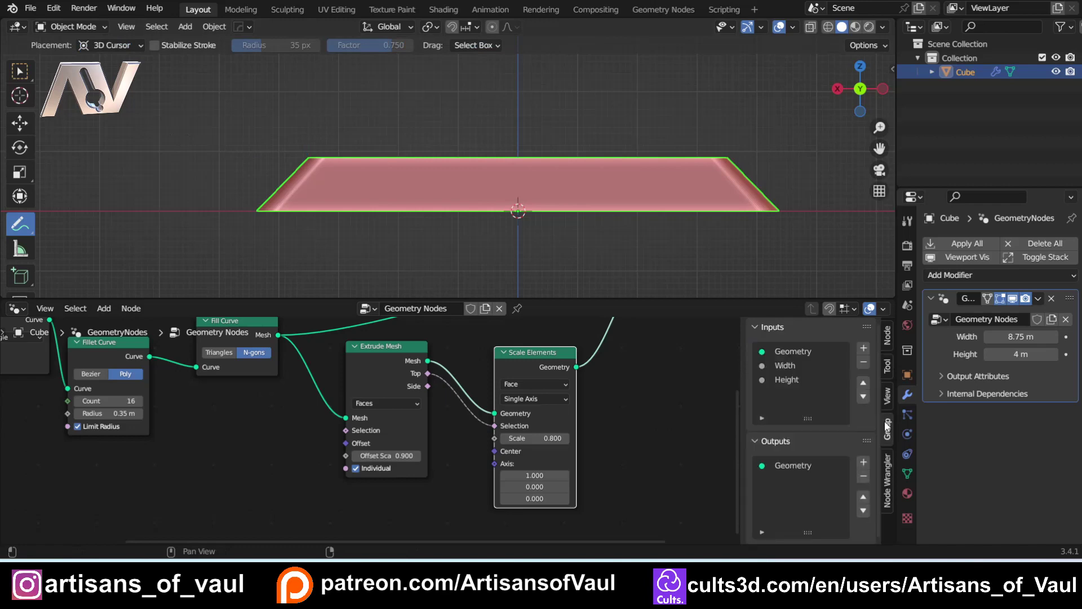
{"action": "left_click", "coordinate": [864, 348]}
{"action": "left_click", "coordinate": [840, 452]}
{"action": "type", "text": "Ins"}
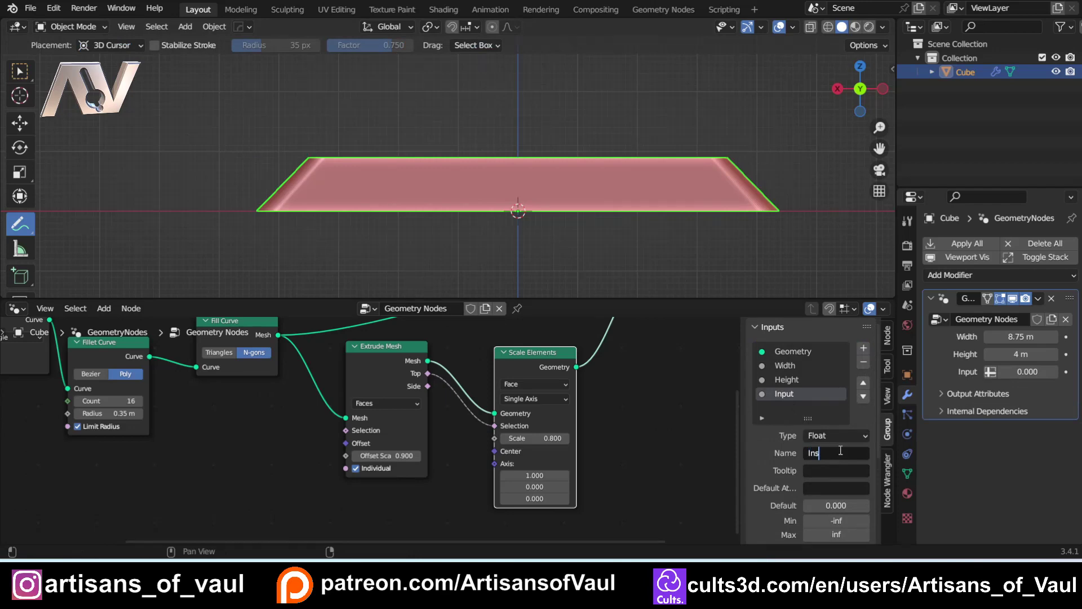
{"action": "type", "text": "etDistance"}
{"action": "key", "text": "Return"}
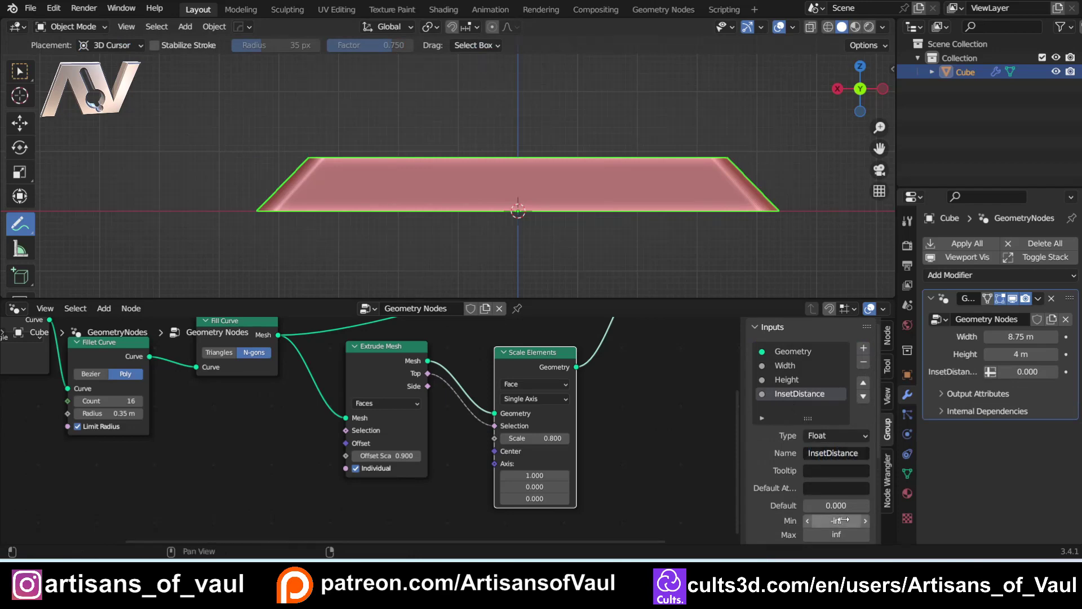
Step: Set the InsetDistance input's minimum to 0
{"action": "left_click", "coordinate": [840, 521]}
{"action": "type", "text": "0"}
{"action": "key", "text": "Return"}
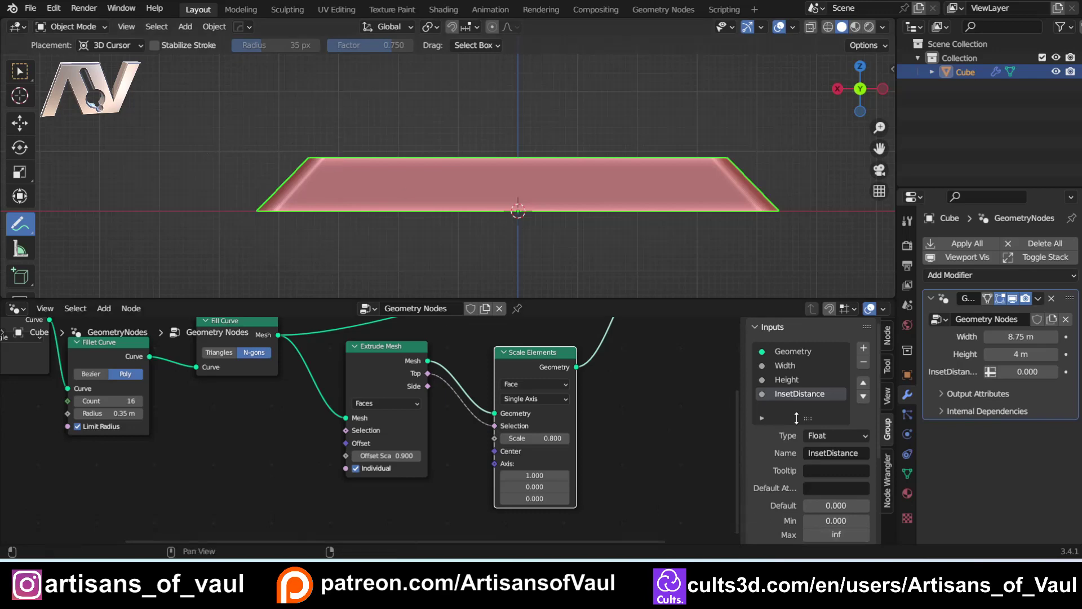
{"action": "scroll", "coordinate": [813, 521], "scroll_direction": "down", "scroll_amount": 1}
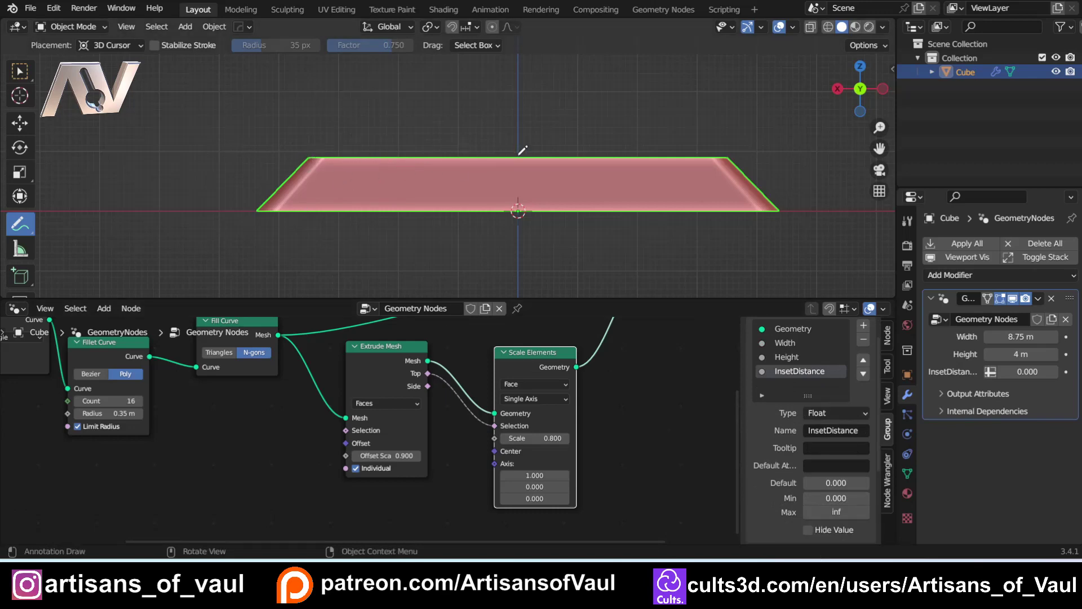
{"action": "left_click", "coordinate": [837, 511]}
{"action": "left_click", "coordinate": [763, 502]}
Step: Switch back to box selection and duplicate the Group Input node, placing the copy below the Extrude Mesh node
{"action": "left_click", "coordinate": [20, 71]}
{"action": "scroll", "coordinate": [496, 439], "scroll_direction": "down", "scroll_amount": 3}
{"action": "key", "text": "Home"}
{"action": "middle_click_drag", "start_coordinate": [507, 471], "coordinate": [502, 456]}
{"action": "left_click_drag", "start_coordinate": [96, 343], "coordinate": [99, 356]}
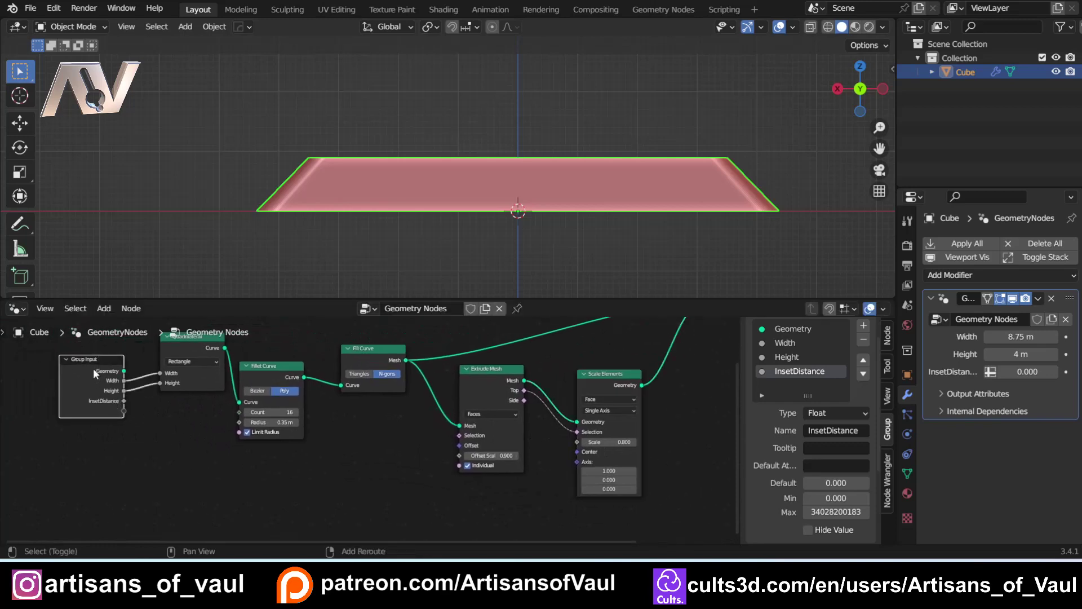
{"action": "key", "text": "shift+d"}
{"action": "left_click", "coordinate": [420, 493]}
{"action": "middle_click_drag", "start_coordinate": [511, 490], "coordinate": [441, 446]}
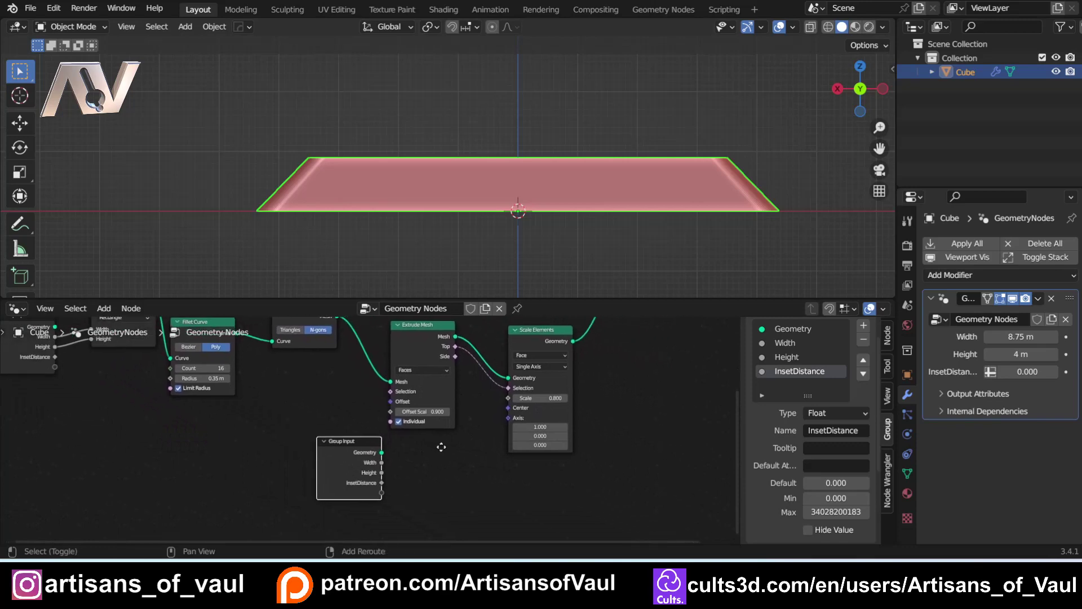
Step: Lower the Scale Elements node and move the copied Group Input farther away from it to make room between them
{"action": "left_click_drag", "start_coordinate": [509, 341], "coordinate": [536, 401]}
{"action": "left_click_drag", "start_coordinate": [347, 468], "coordinate": [353, 480]}
{"action": "middle_click_drag", "start_coordinate": [439, 473], "coordinate": [408, 451]}
{"action": "scroll", "coordinate": [332, 428], "scroll_direction": "up", "scroll_amount": 2}
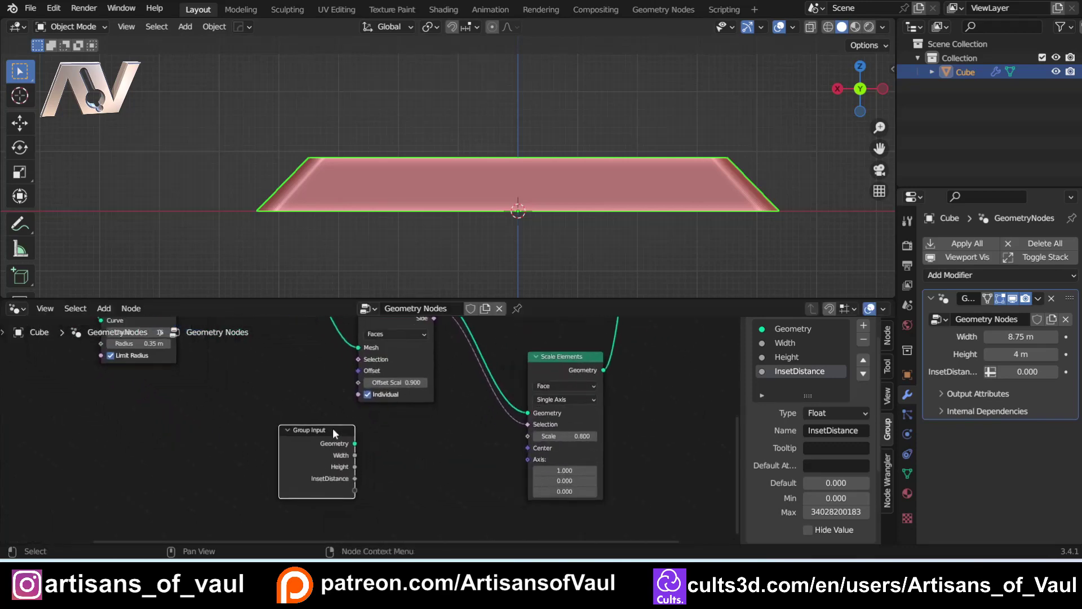
{"action": "left_click_drag", "start_coordinate": [332, 429], "coordinate": [248, 438]}
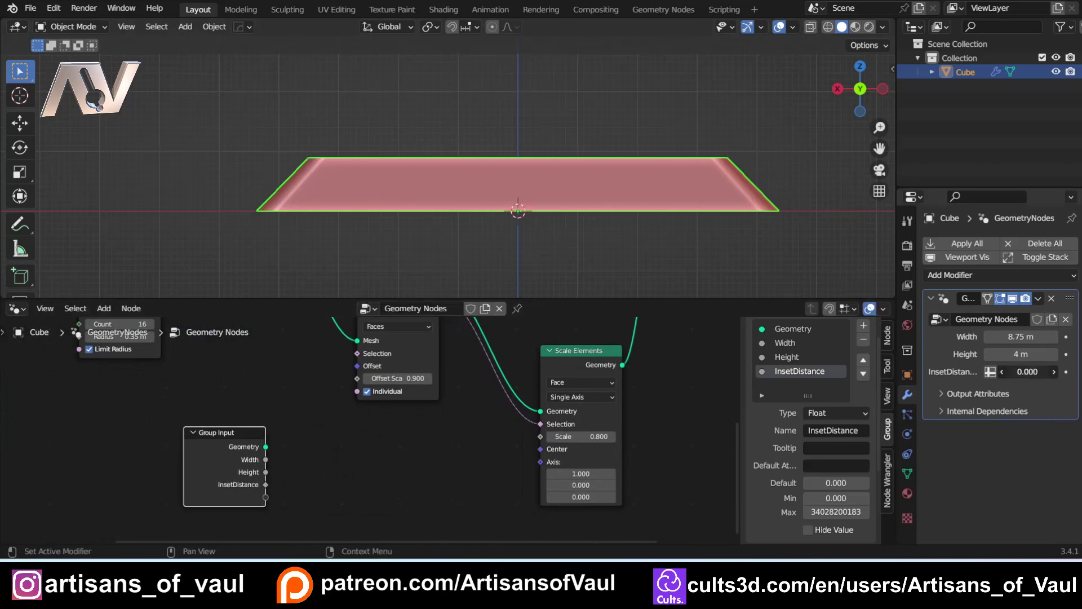
Step: Set the modifier's InsetDistance to 1
{"action": "left_click", "coordinate": [1022, 372]}
{"action": "type", "text": "1"}
{"action": "key", "text": "Return"}
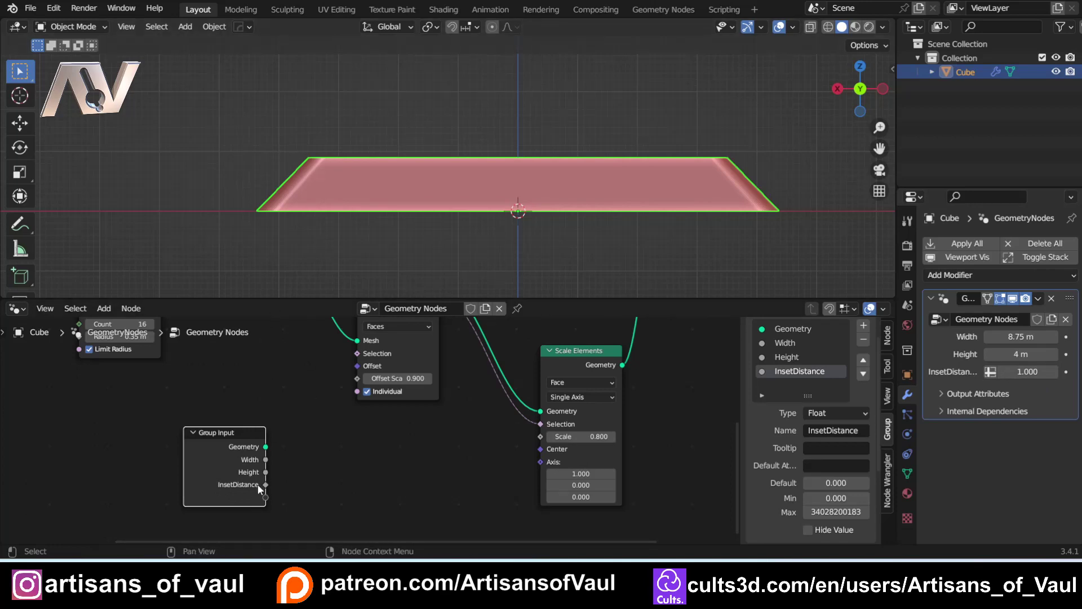
Step: Add a Divide math node fed by the copied Group Input's InsetDistance and place it beside that node
{"action": "left_click_drag", "start_coordinate": [265, 485], "coordinate": [345, 449]}
{"action": "type", "text": "mat"}
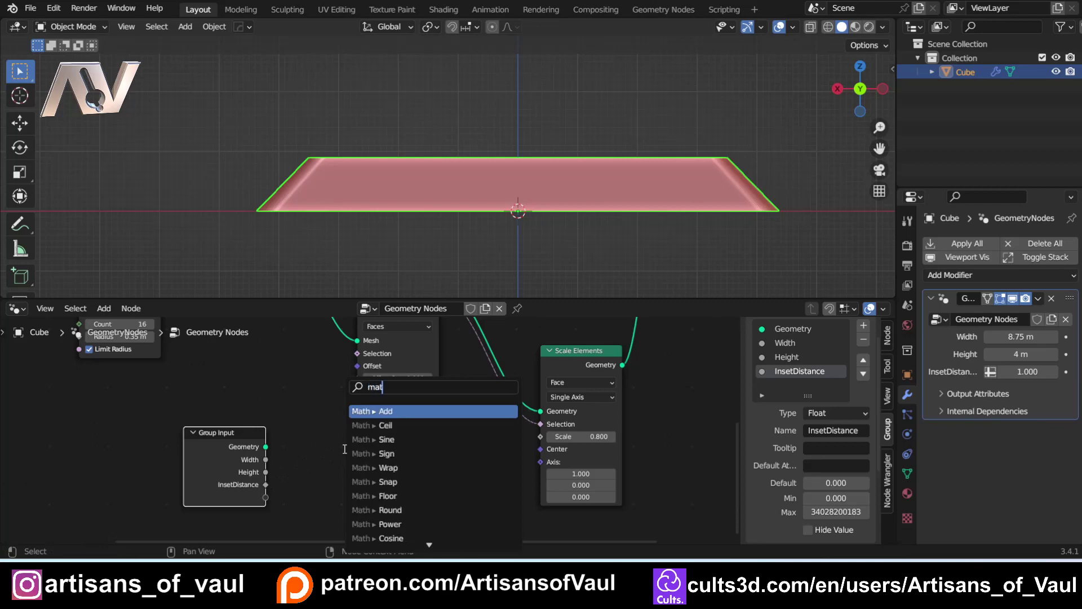
{"action": "type", "text": "h div"}
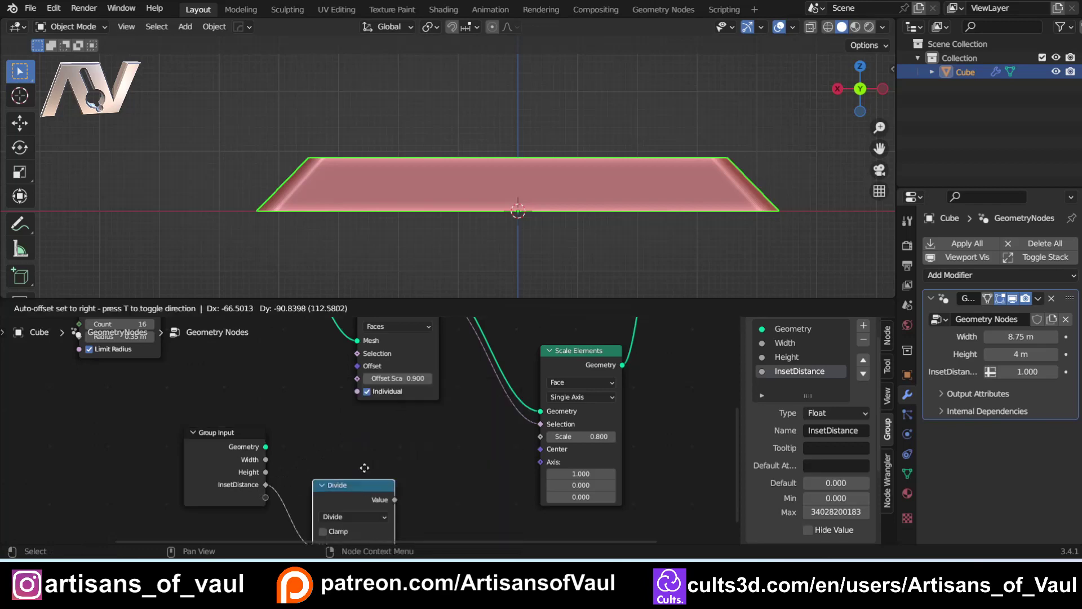
{"action": "left_click", "coordinate": [349, 454]}
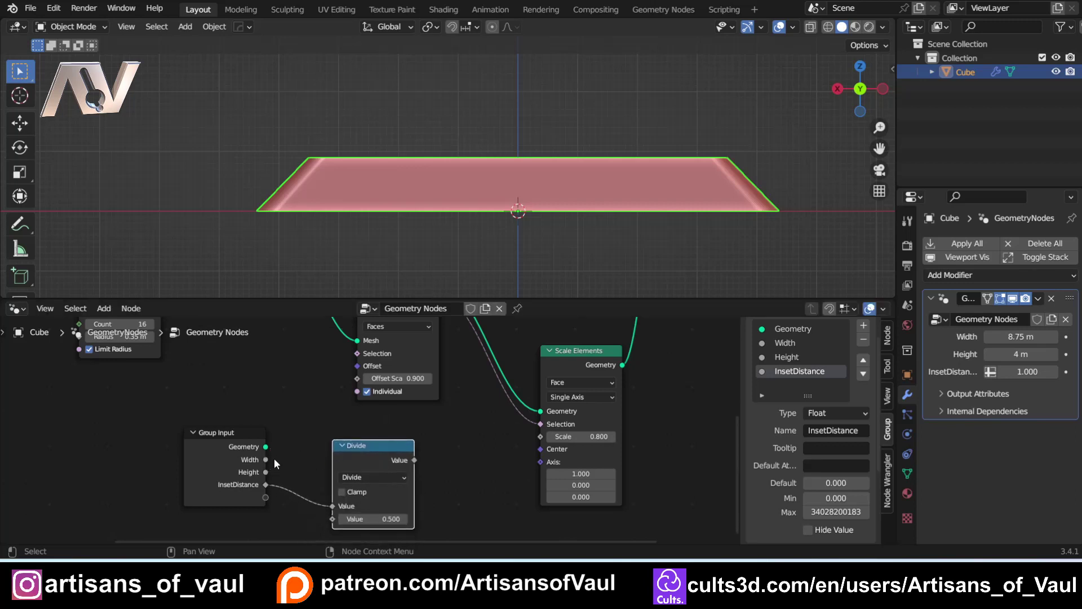
{"action": "left_click_drag", "start_coordinate": [357, 447], "coordinate": [353, 441]}
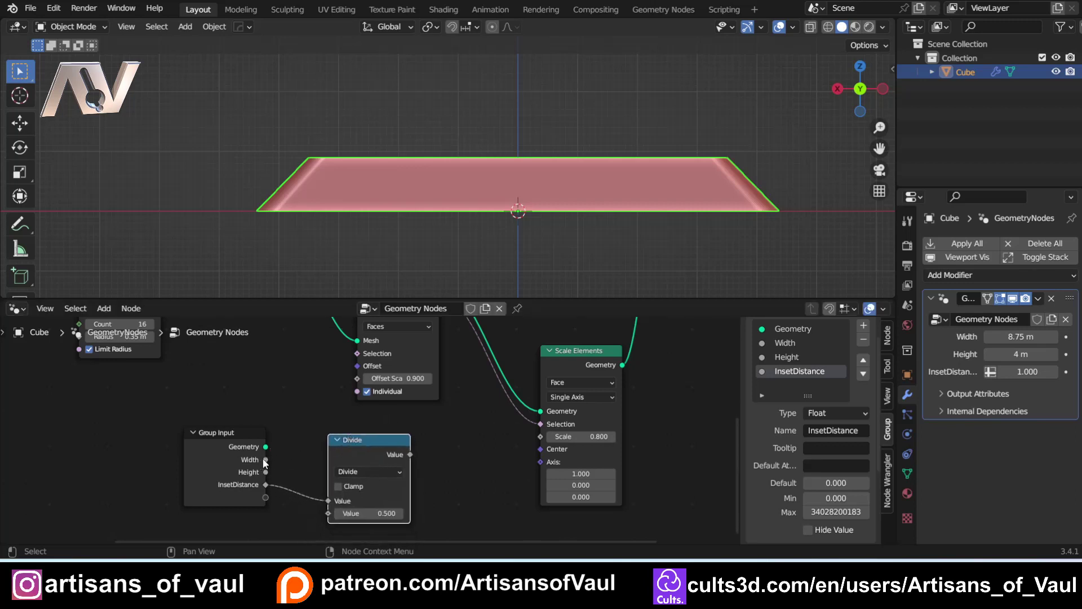
Step: Use Width as the Divide node's divisor and link its result to the Scale Elements node's scale, checking the shape
{"action": "left_click_drag", "start_coordinate": [266, 458], "coordinate": [328, 504]}
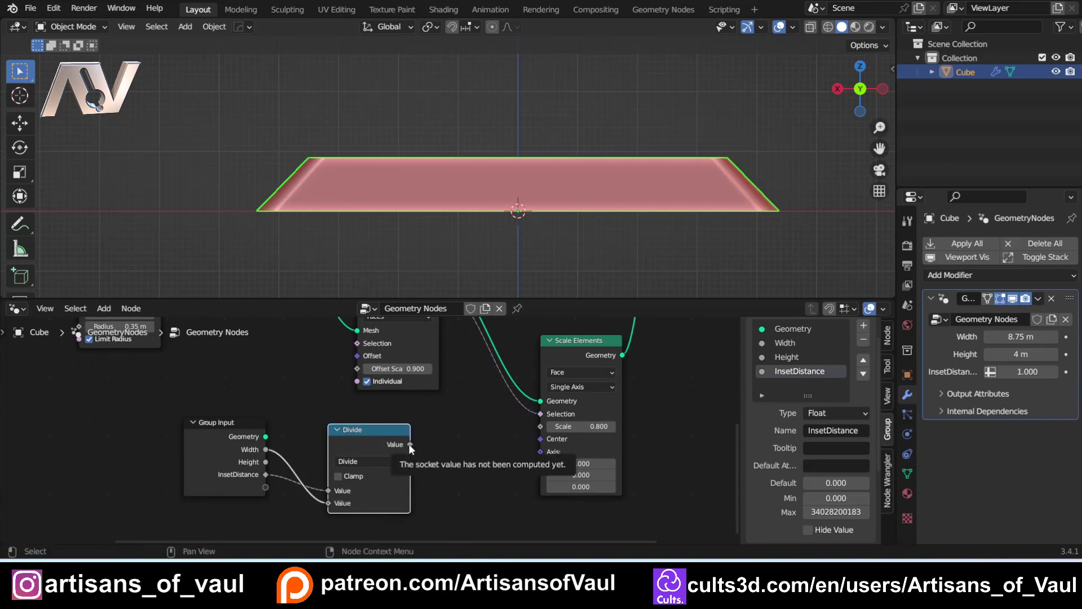
{"action": "left_click_drag", "start_coordinate": [410, 444], "coordinate": [542, 427]}
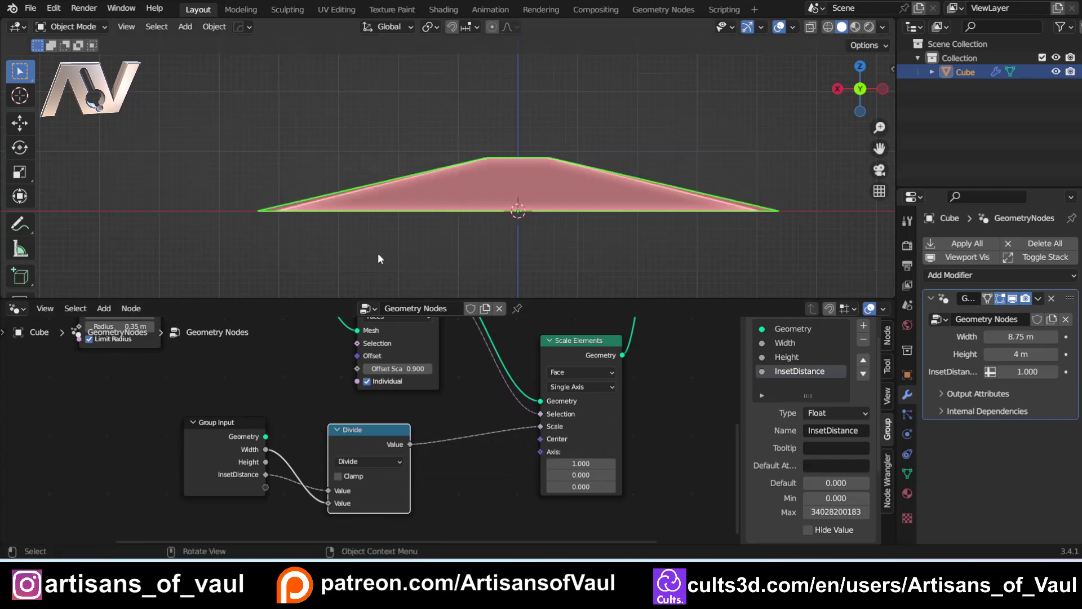
{"action": "middle_click_drag", "start_coordinate": [378, 252], "coordinate": [539, 191]}
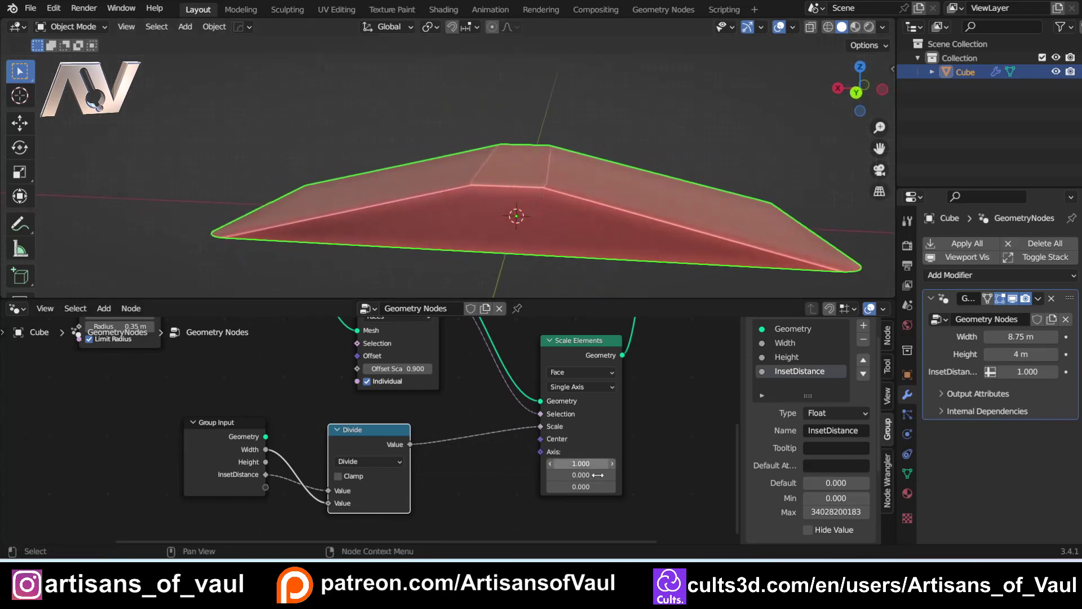
{"action": "middle_click_drag", "start_coordinate": [336, 231], "coordinate": [338, 221]}
{"action": "left_click", "coordinate": [857, 89]}
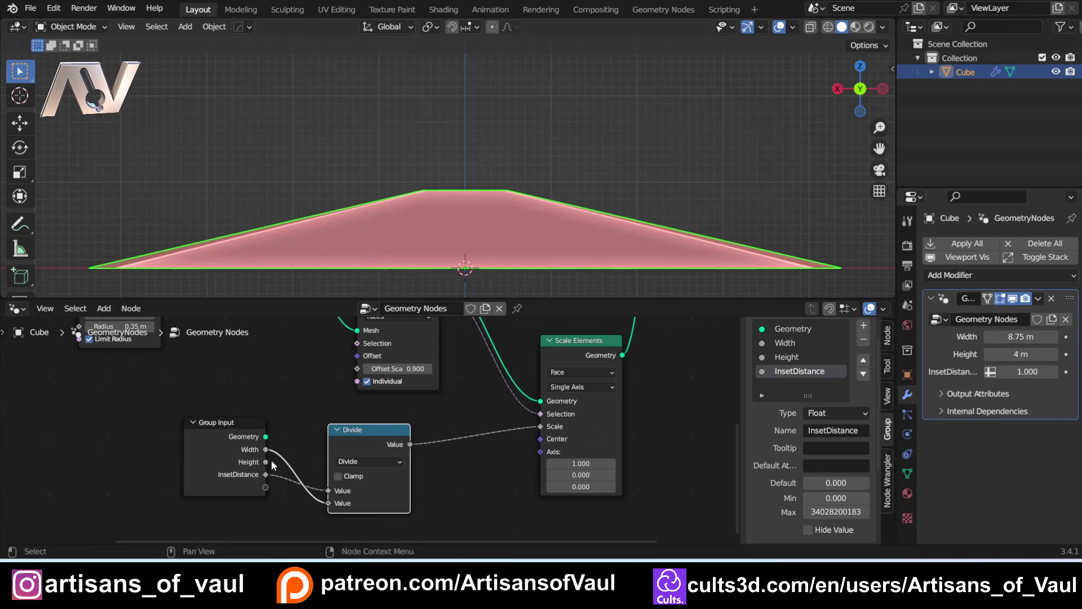
Step: Set the modifier's width to 5 m
{"action": "left_click", "coordinate": [1019, 336]}
{"action": "type", "text": "5"}
{"action": "key", "text": "Return"}
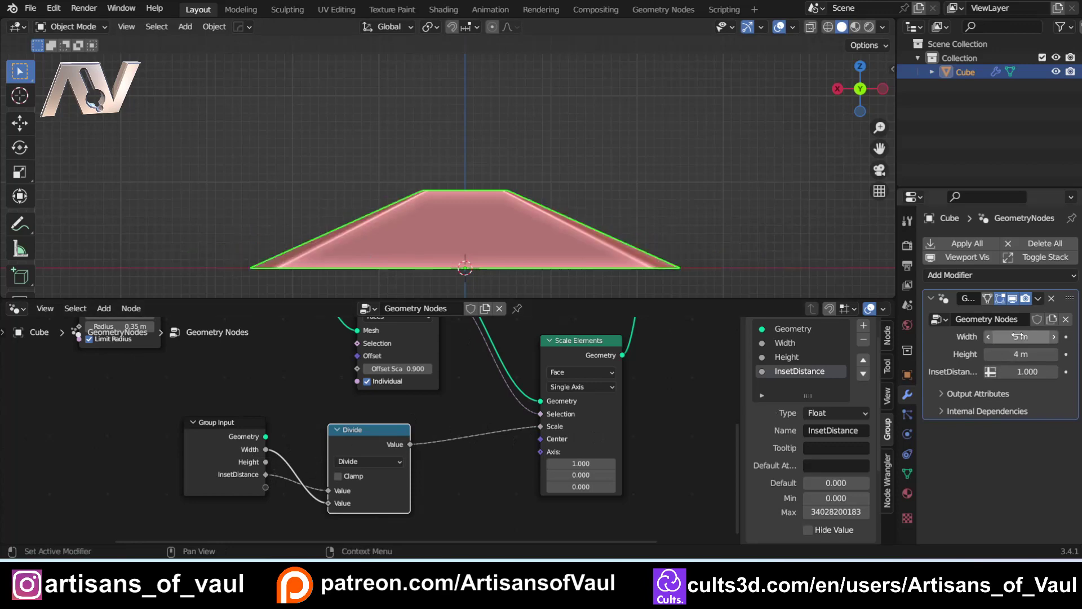
Step: Annotate the viewport with 1/5 = 0.2 and mark the shape's top edge as 20%
{"action": "left_click", "coordinate": [20, 224]}
{"action": "mouse_move", "coordinate": [178, 111]}
{"action": "left_mouse_down"}
{"action": "mouse_move", "coordinate": [176, 145]}
{"action": "mouse_move", "coordinate": [199, 154]}
{"action": "mouse_move", "coordinate": [155, 215]}
{"action": "left_mouse_up"}
{"action": "mouse_move", "coordinate": [225, 143]}
{"action": "left_mouse_down"}
{"action": "mouse_move", "coordinate": [258, 144]}
{"action": "mouse_move", "coordinate": [252, 160]}
{"action": "left_mouse_up"}
{"action": "left_click_drag", "start_coordinate": [305, 122], "coordinate": [394, 151]}
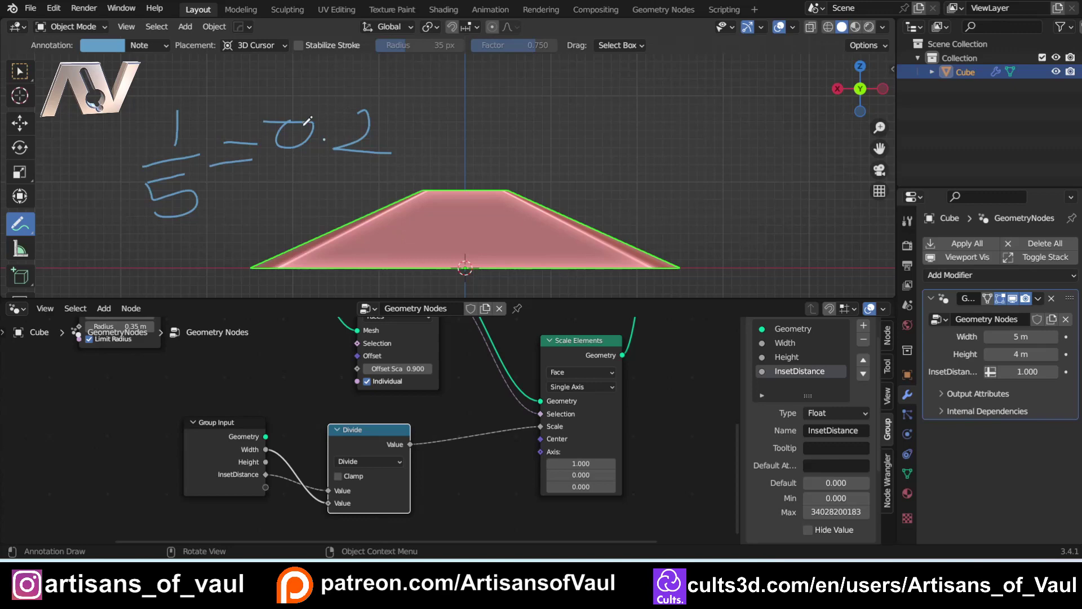
{"action": "mouse_move", "coordinate": [427, 186]}
{"action": "left_mouse_down"}
{"action": "mouse_move", "coordinate": [503, 168]}
{"action": "mouse_move", "coordinate": [498, 186]}
{"action": "left_mouse_up"}
{"action": "mouse_move", "coordinate": [439, 152]}
{"action": "left_mouse_down"}
{"action": "mouse_move", "coordinate": [454, 165]}
{"action": "mouse_move", "coordinate": [471, 147]}
{"action": "mouse_move", "coordinate": [478, 165]}
{"action": "mouse_move", "coordinate": [495, 161]}
{"action": "left_mouse_up"}
{"action": "left_click", "coordinate": [493, 164]}
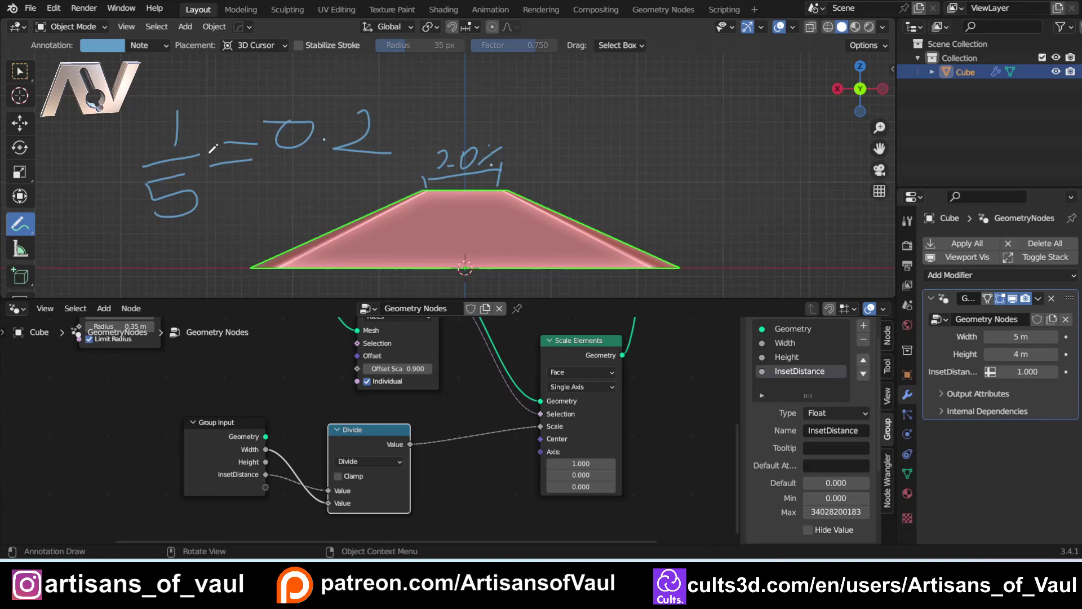
Step: Undo the viewport annotations and the last width change
{"action": "key", "text": "ctrl+z"}
{"action": "key", "text": "ctrl+z"}
{"action": "key", "text": "ctrl+z"}
{"action": "key", "text": "ctrl+z"}
{"action": "key", "text": "ctrl+z"}
{"action": "key", "text": "ctrl+z"}
{"action": "key", "text": "ctrl+z"}
{"action": "key", "text": "ctrl+z"}
{"action": "key", "text": "ctrl+z"}
{"action": "key", "text": "ctrl+z"}
{"action": "key", "text": "ctrl+z"}
{"action": "key", "text": "ctrl+z"}
{"action": "key", "text": "ctrl+z"}
{"action": "key", "text": "ctrl+z"}
Step: Add a Math node next to the Divide node and set its operation to Subtract
{"action": "key", "text": "shift+a"}
{"action": "left_click", "coordinate": [444, 227]}
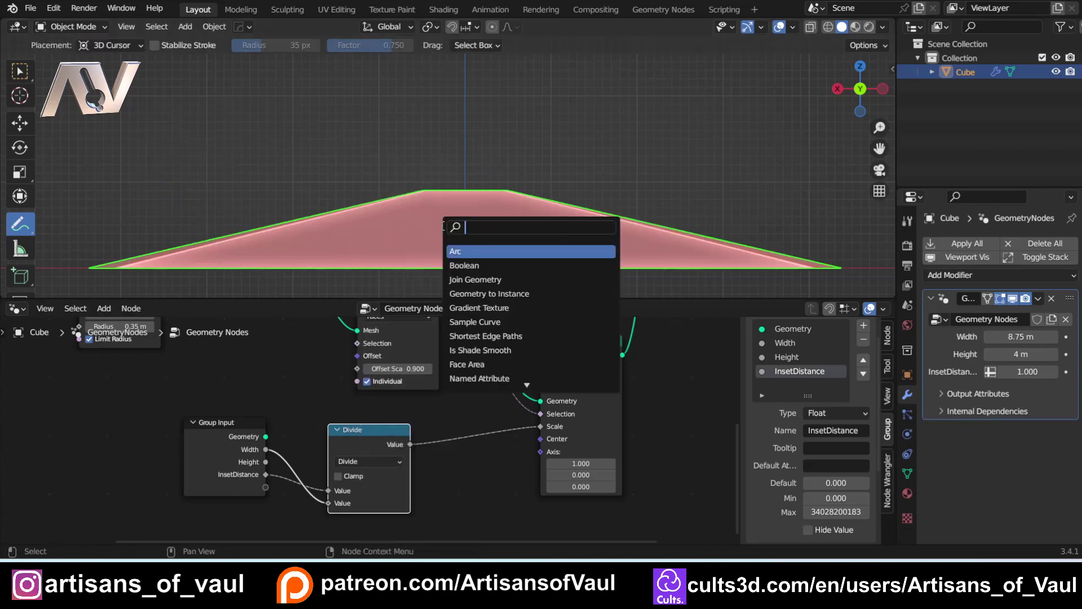
{"action": "type", "text": "math"}
{"action": "key", "text": "Return"}
{"action": "left_click", "coordinate": [443, 450]}
{"action": "left_click", "coordinate": [470, 485]}
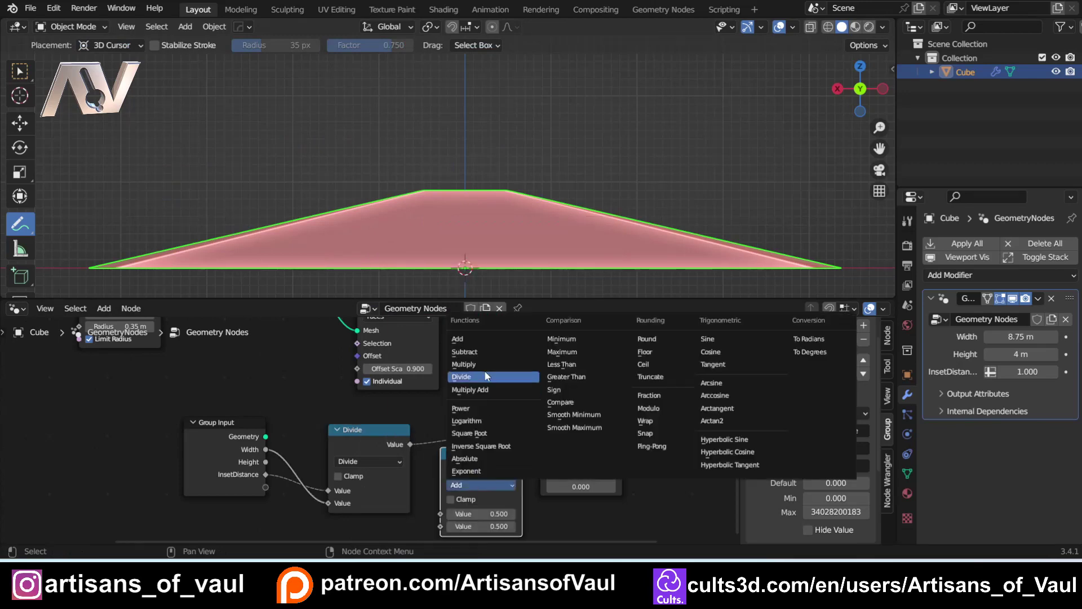
{"action": "left_click", "coordinate": [482, 353]}
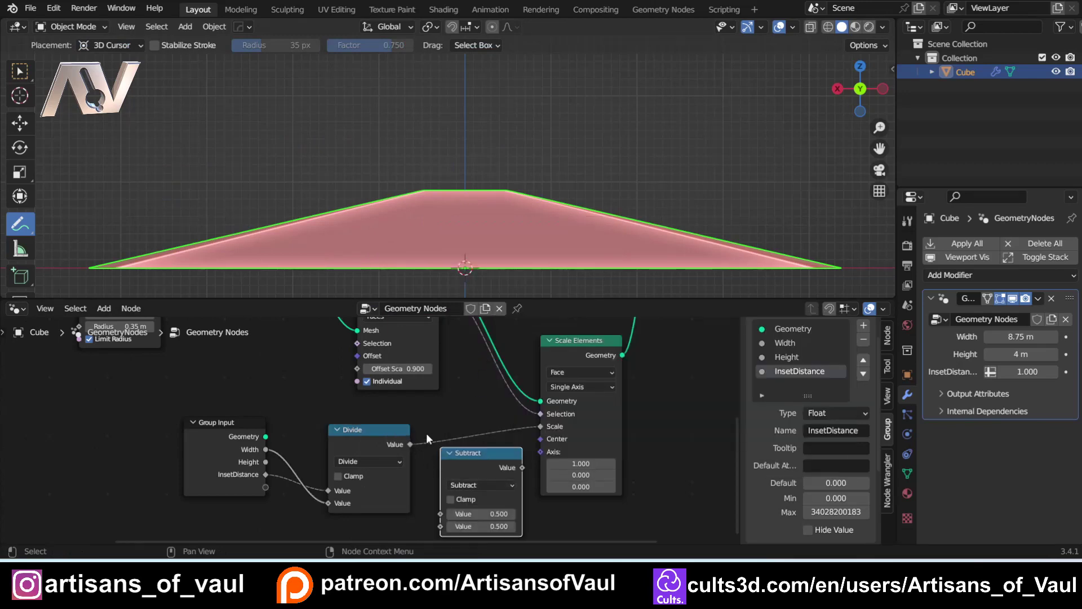
Step: Subtract 1 from the Divide result, link the output to the Scale Elements node's scale, and align the Subtract node between them
{"action": "left_click_drag", "start_coordinate": [410, 444], "coordinate": [440, 514], "text": "ctrl"}
{"action": "left_click", "coordinate": [477, 524]}
{"action": "type", "text": "1"}
{"action": "key", "text": "Return"}
{"action": "left_click_drag", "start_coordinate": [524, 468], "coordinate": [543, 431]}
{"action": "left_click_drag", "start_coordinate": [479, 455], "coordinate": [471, 424]}
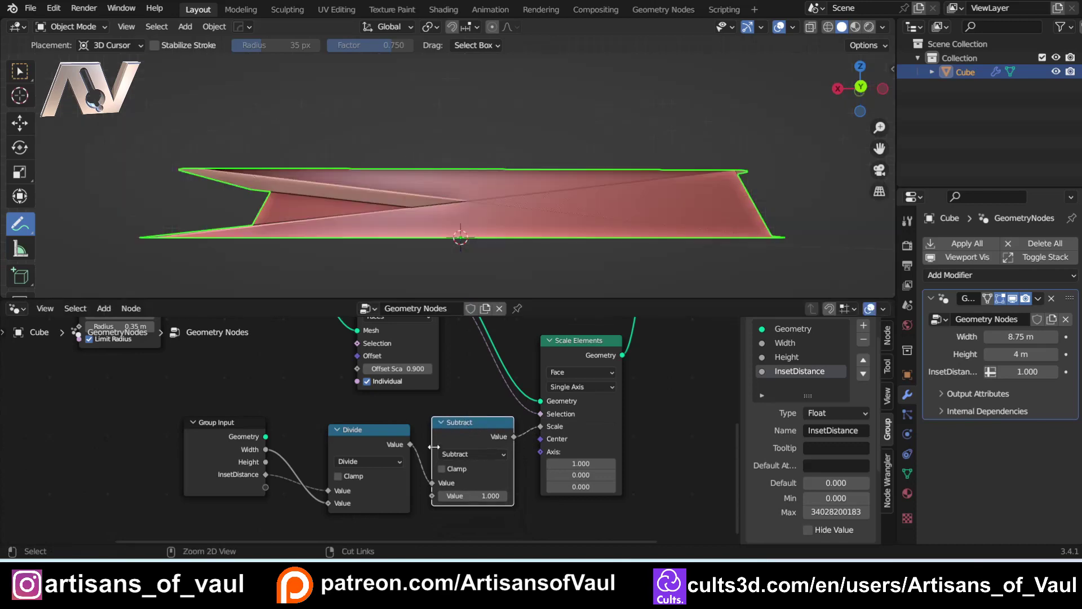
Step: Cut the Divide link to the Subtract node's first value and reconnect it to the second value
{"action": "right_click_drag", "start_coordinate": [418, 449], "coordinate": [427, 472], "text": "ctrl"}
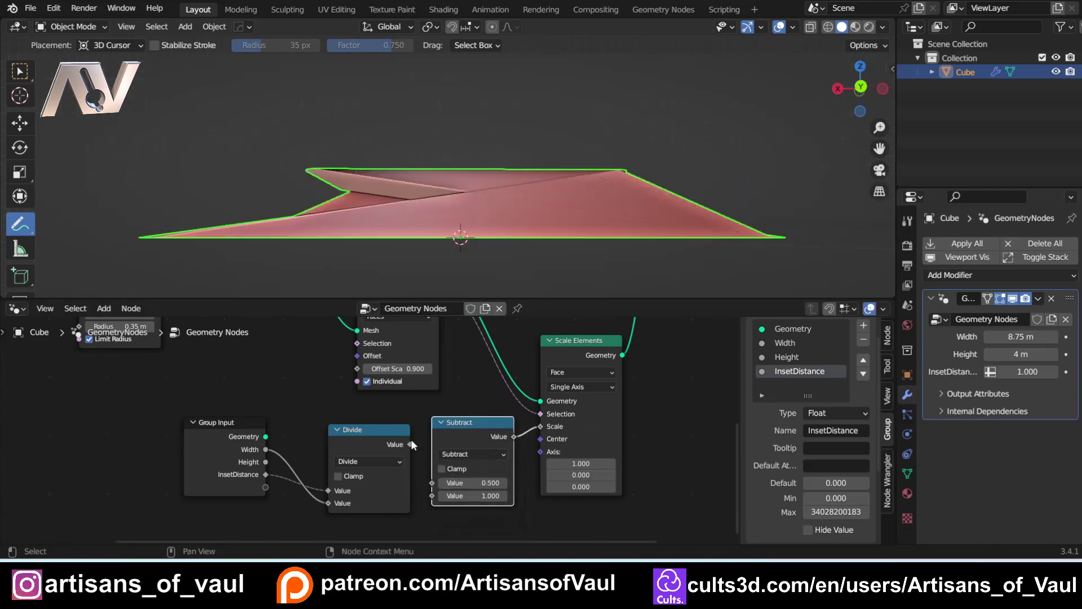
{"action": "left_click_drag", "start_coordinate": [412, 445], "coordinate": [432, 496]}
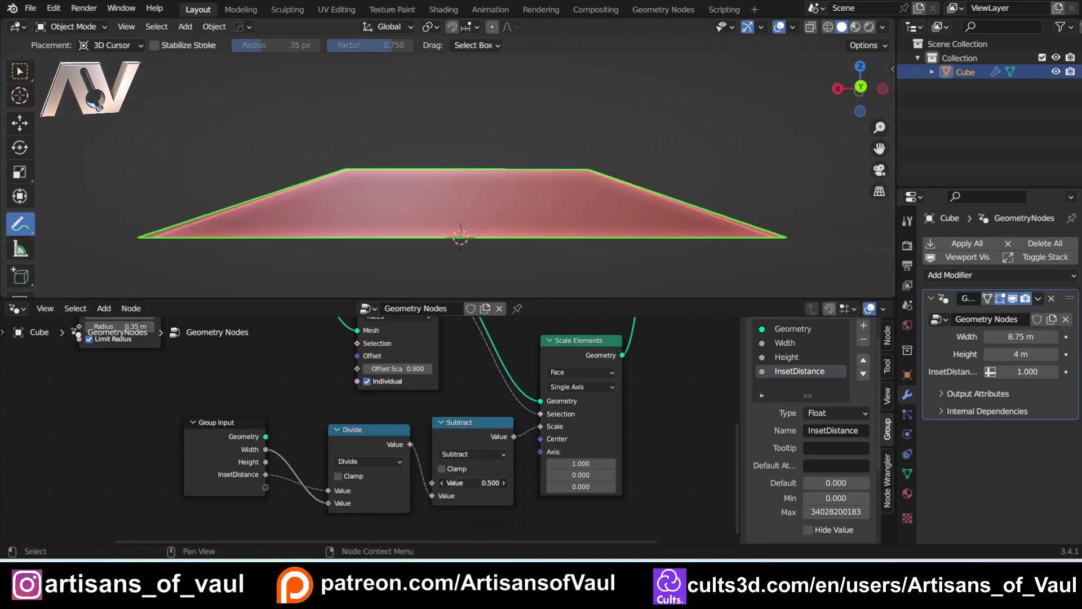
Step: Set the Subtract node's first value to 1 and view the base from the front
{"action": "left_click", "coordinate": [481, 478]}
{"action": "type", "text": "1"}
{"action": "key", "text": "Return"}
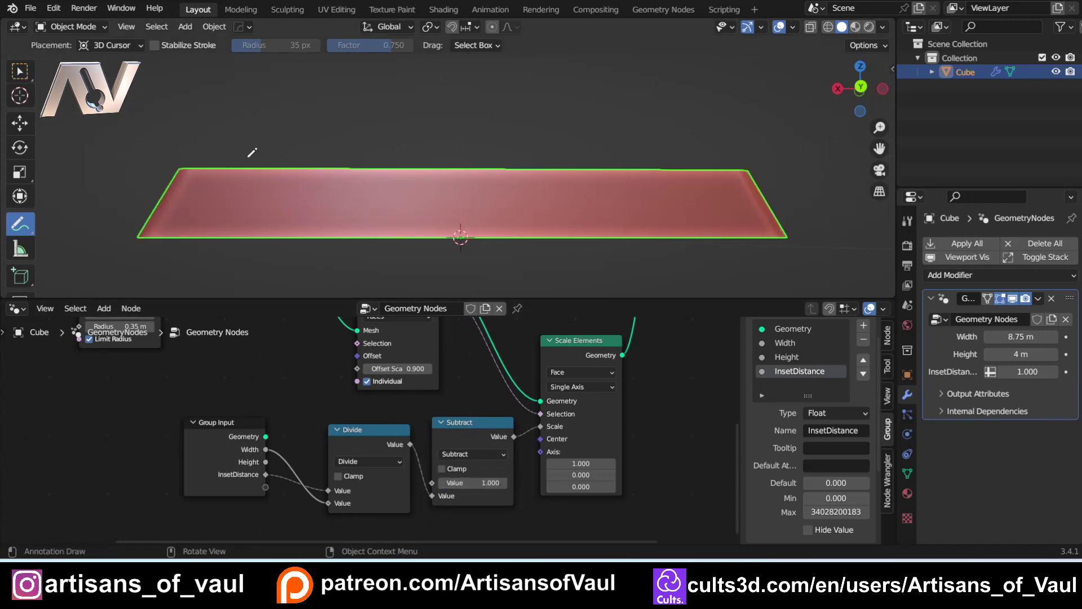
{"action": "left_click", "coordinate": [862, 89]}
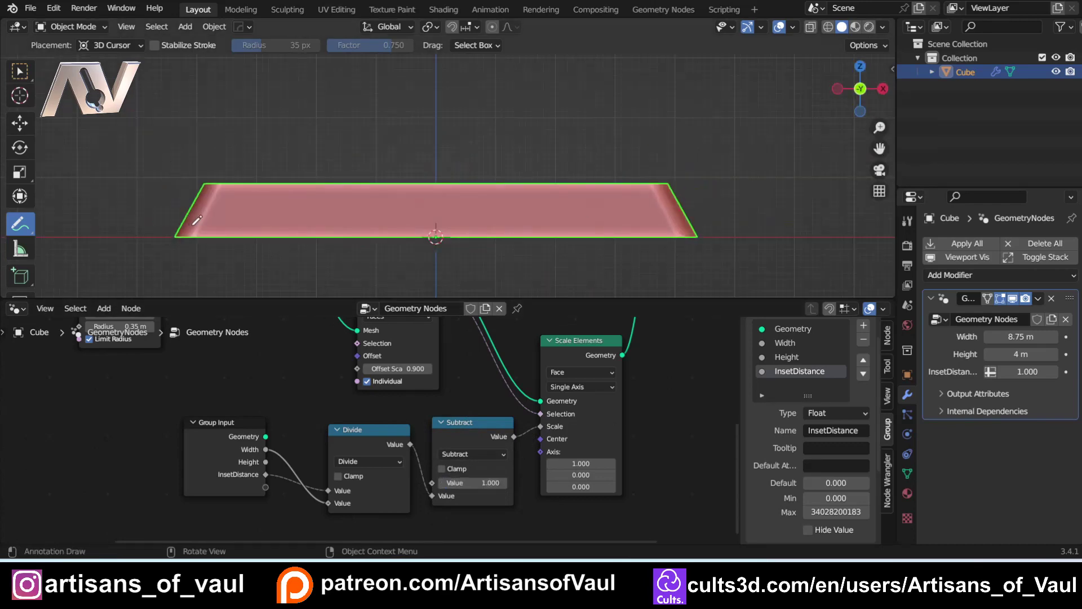
{"action": "middle_click_drag", "start_coordinate": [192, 225], "coordinate": [210, 225], "text": "shift"}
Step: Test an inset distance of 1.190 on the base and set it back to 1
{"action": "left_click", "coordinate": [19, 72]}
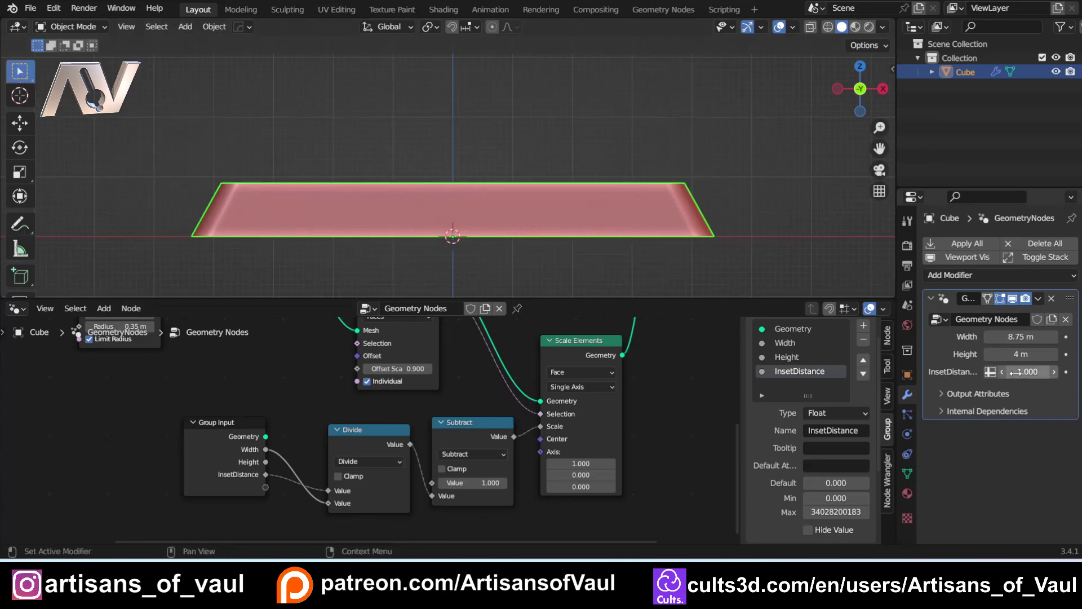
{"action": "mouse_move", "coordinate": [1027, 371]}
{"action": "left_mouse_down"}
{"action": "mouse_move", "coordinate": [1054, 372]}
{"action": "mouse_move", "coordinate": [1035, 372]}
{"action": "left_mouse_up"}
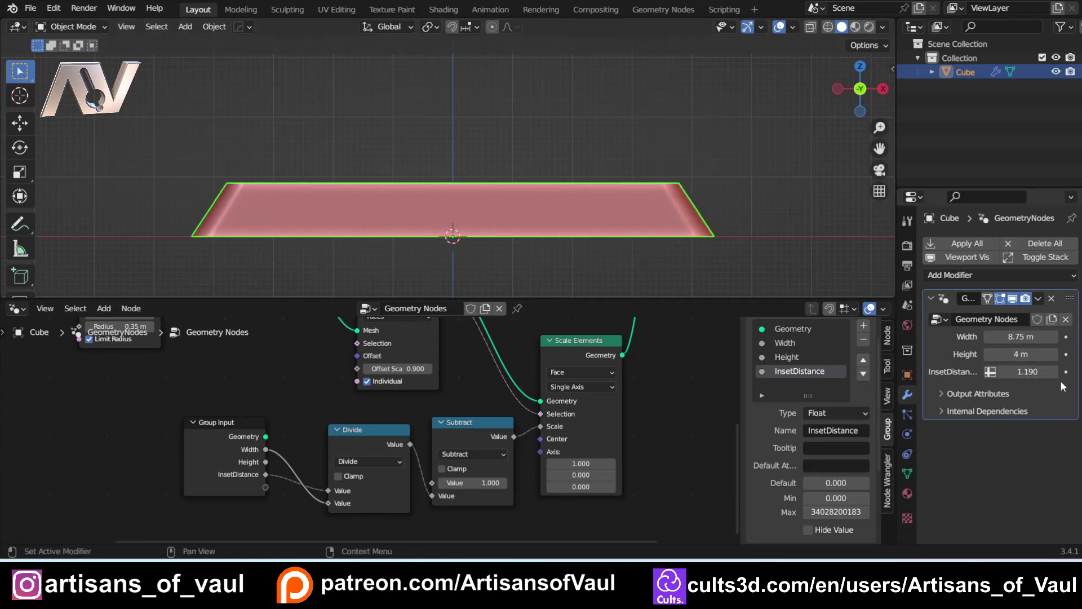
{"action": "left_click", "coordinate": [1019, 372]}
{"action": "type", "text": "1"}
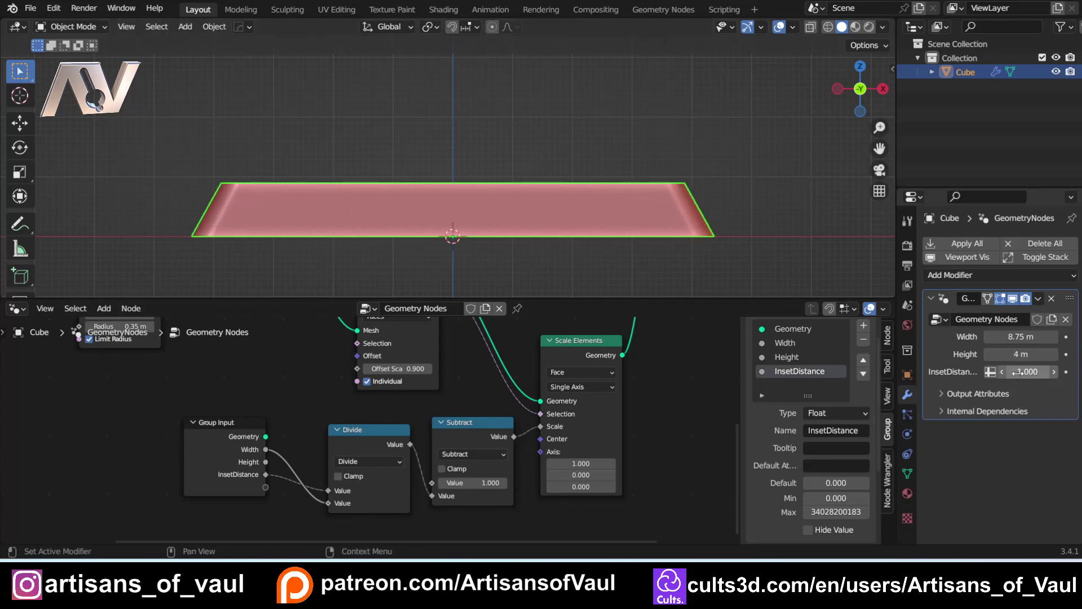
{"action": "key", "text": "Return"}
Step: Set the base's width to 5 m to check the inset at a narrower size
{"action": "left_click", "coordinate": [1020, 338]}
{"action": "type", "text": "5"}
{"action": "key", "text": "Return"}
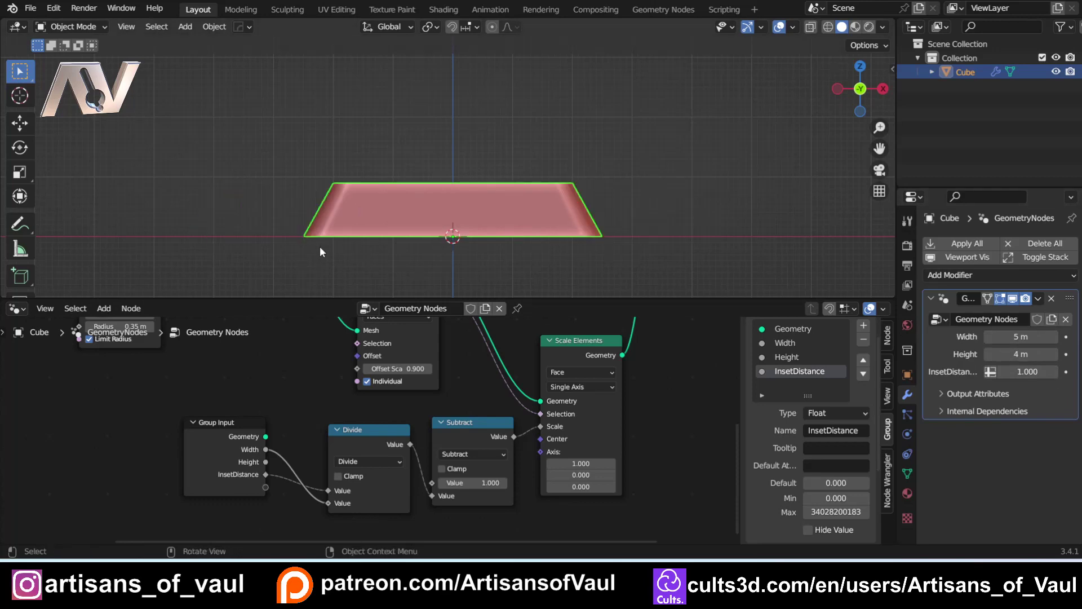
{"action": "scroll", "coordinate": [314, 208], "scroll_direction": "up", "scroll_amount": 2}
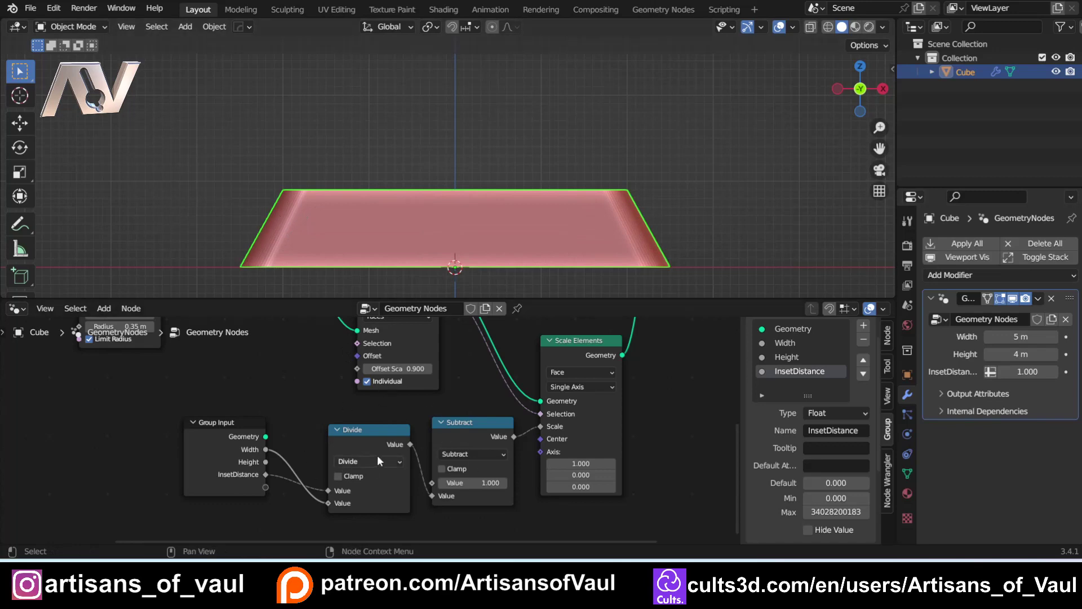
Step: Annotate the horizontal inset distance at both upper corners of the tapered base in the front view
{"action": "key", "text": "shift+space"}
{"action": "key", "text": "d"}
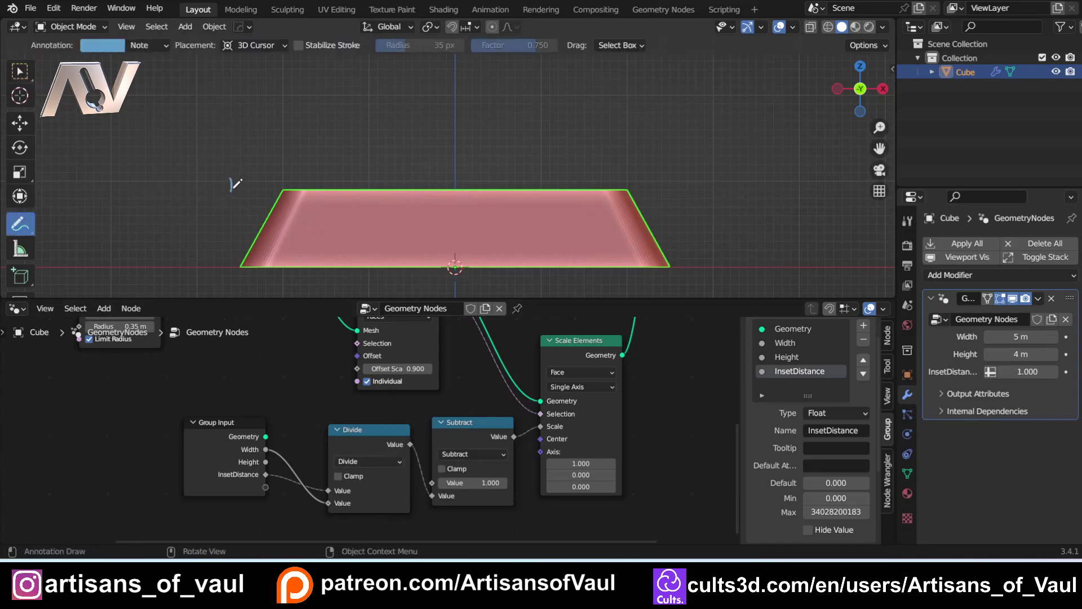
{"action": "left_click_drag", "start_coordinate": [231, 181], "coordinate": [281, 190]}
{"action": "mouse_move", "coordinate": [630, 179]}
{"action": "left_mouse_down"}
{"action": "mouse_move", "coordinate": [669, 185]}
{"action": "mouse_move", "coordinate": [666, 195]}
{"action": "left_mouse_up"}
Step: Make room beside the Group Input, duplicate the Divide node, and insert the copy into the InsetDistance link ahead of the original Divide
{"action": "left_click_drag", "start_coordinate": [226, 419], "coordinate": [156, 413]}
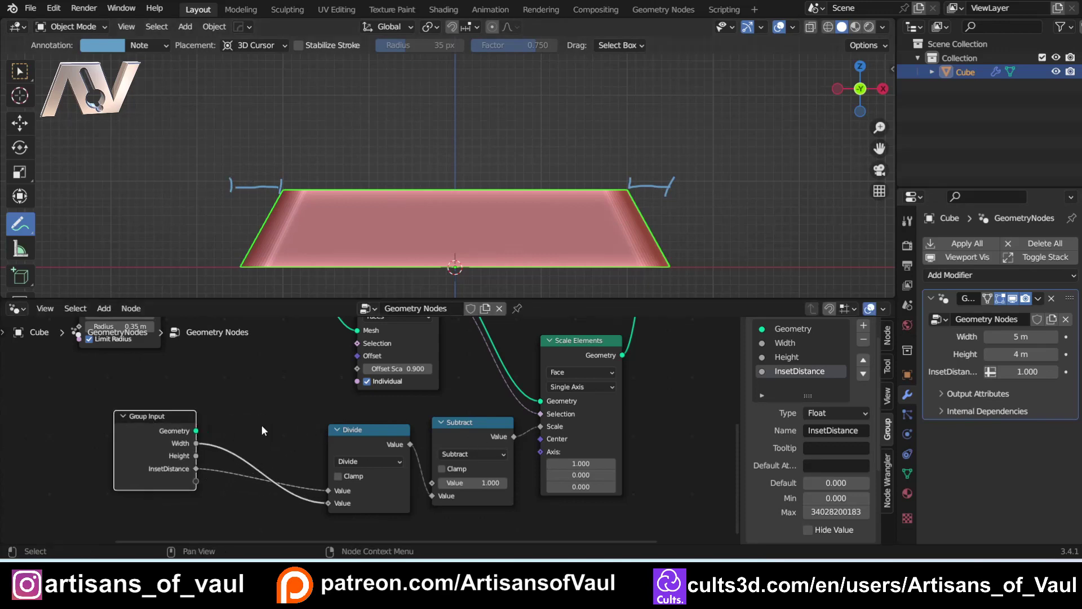
{"action": "left_click", "coordinate": [352, 429]}
{"action": "key", "text": "shift+d"}
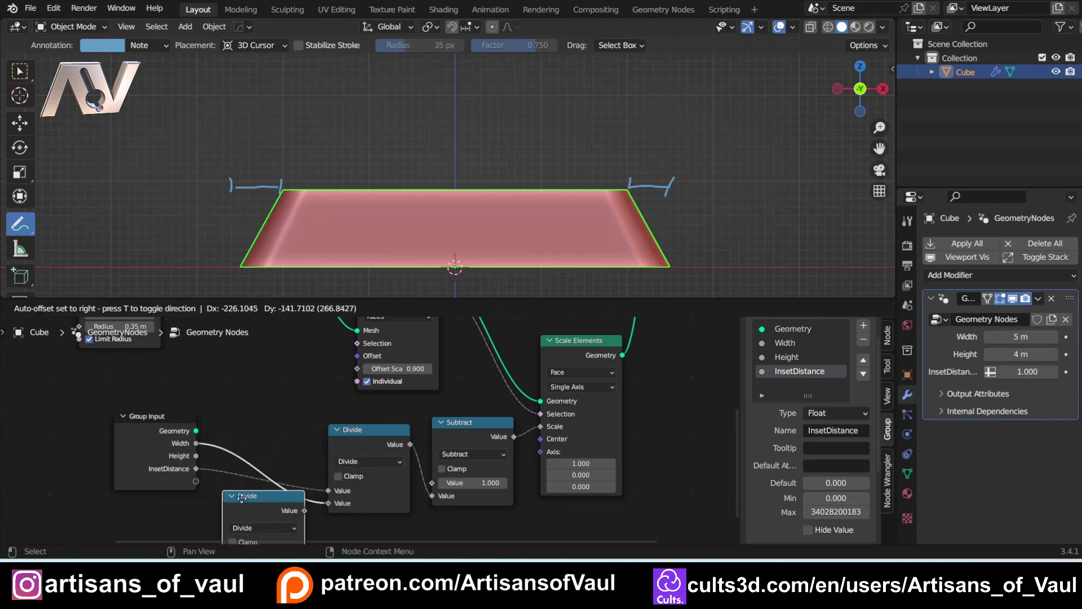
{"action": "left_click", "coordinate": [216, 472]}
{"action": "left_click_drag", "start_coordinate": [289, 489], "coordinate": [277, 508]}
Step: Change the duplicated math node's operation to Multiply and set its second value to 2
{"action": "scroll", "coordinate": [289, 484], "scroll_direction": "down", "scroll_amount": 4}
{"action": "left_click", "coordinate": [286, 497]}
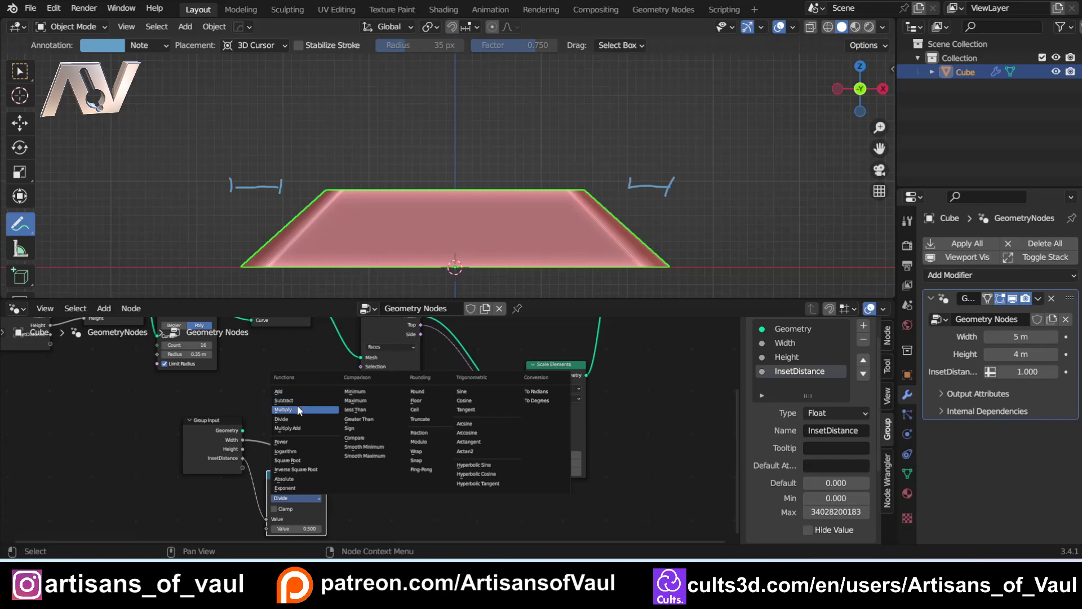
{"action": "left_click", "coordinate": [297, 409]}
{"action": "left_click", "coordinate": [303, 525]}
{"action": "type", "text": "2"}
{"action": "key", "text": "Return"}
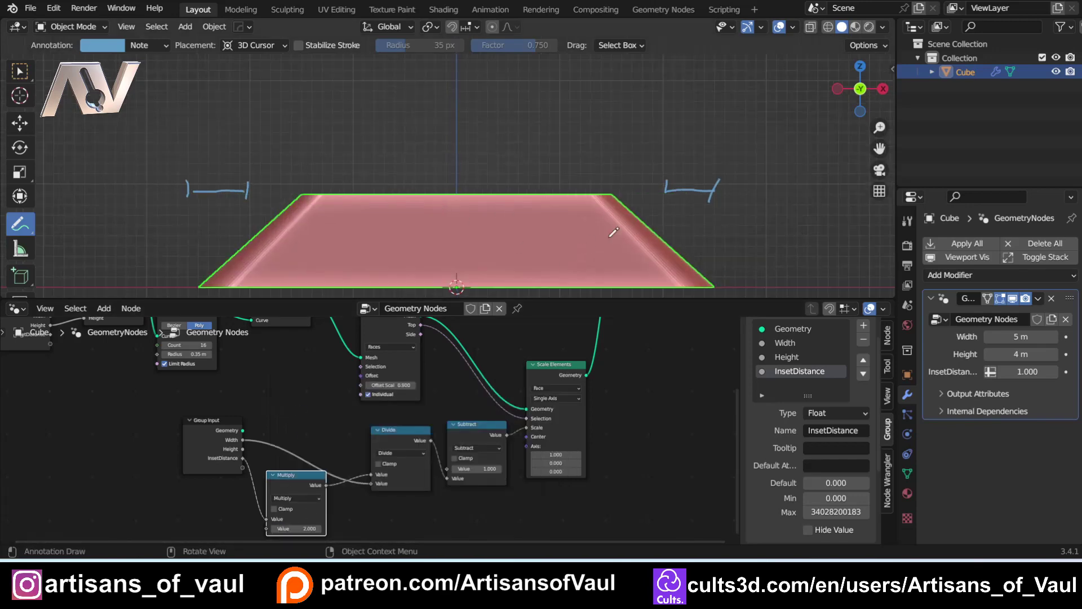
Step: Set the inset distance to 0.5 to compare the base's taper with the annotated offsets
{"action": "left_click", "coordinate": [1023, 377]}
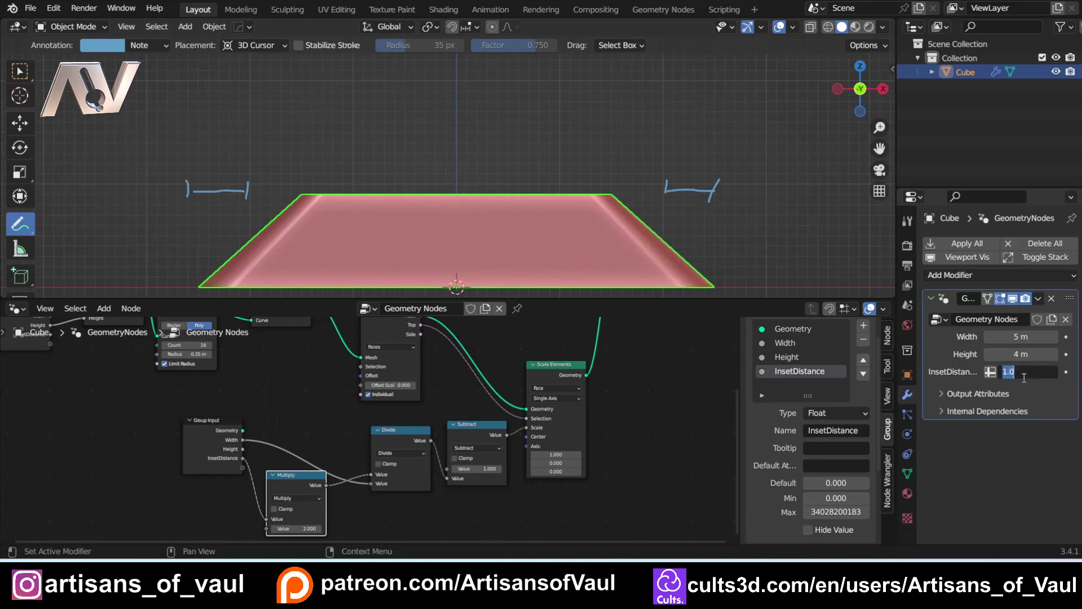
{"action": "type", "text": "0.5"}
{"action": "key", "text": "Return"}
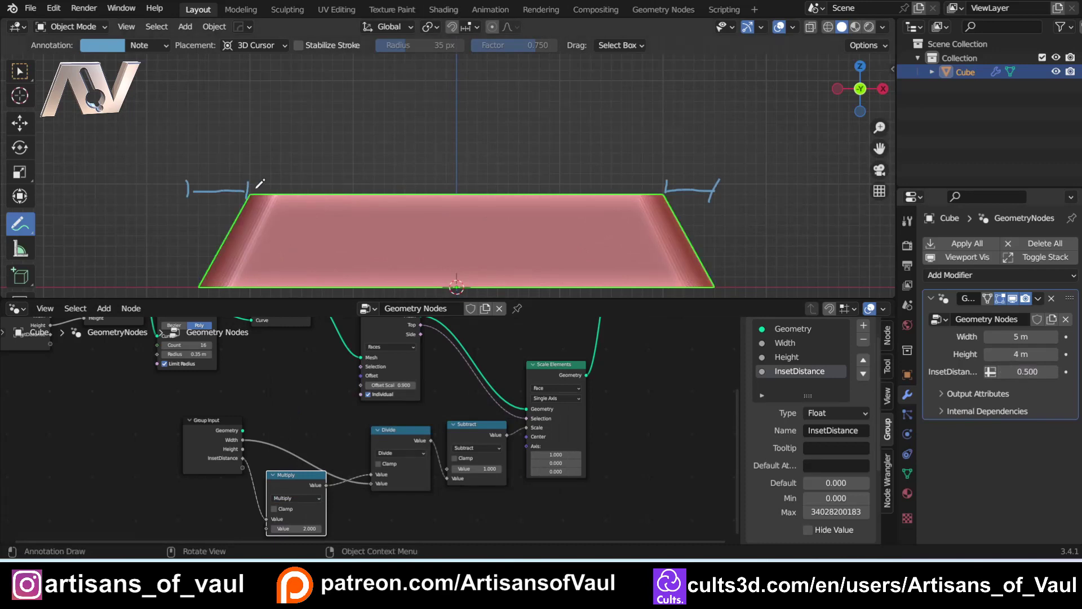
{"action": "middle_click_drag", "start_coordinate": [546, 213], "coordinate": [554, 200]}
Step: Widen the base to 10.6 m and set the inset distance to 1
{"action": "left_click_drag", "start_coordinate": [1006, 337], "coordinate": [1074, 336]}
{"action": "left_click", "coordinate": [860, 88]}
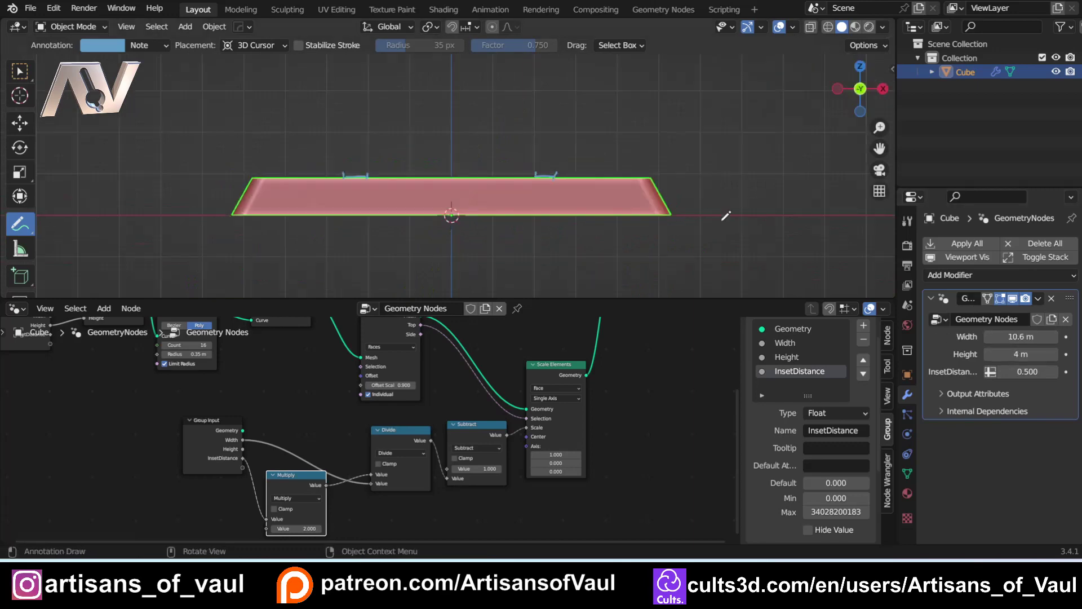
{"action": "left_click", "coordinate": [1036, 372]}
{"action": "type", "text": "1"}
{"action": "key", "text": "Return"}
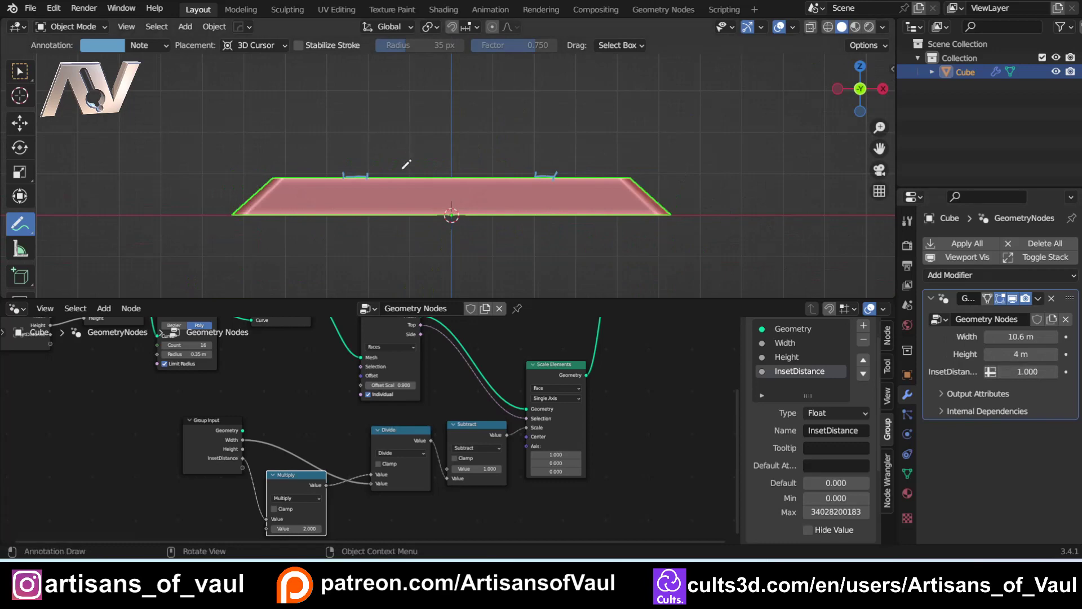
Step: Arrange the Group Input, Multiply, Divide and Subtract nodes in a compact row before the Scale Elements node
{"action": "scroll", "coordinate": [361, 444], "scroll_direction": "up", "scroll_amount": 5}
{"action": "middle_click_drag", "start_coordinate": [361, 443], "coordinate": [317, 369]}
{"action": "left_click_drag", "start_coordinate": [248, 416], "coordinate": [295, 374]}
{"action": "middle_click_drag", "start_coordinate": [306, 353], "coordinate": [306, 387]}
{"action": "left_click_drag", "start_coordinate": [278, 409], "coordinate": [291, 386]}
{"action": "left_click_drag", "start_coordinate": [467, 384], "coordinate": [454, 394]}
{"action": "left_click_drag", "start_coordinate": [276, 387], "coordinate": [278, 384]}
{"action": "left_click", "coordinate": [455, 386]}
{"action": "left_click_drag", "start_coordinate": [456, 387], "coordinate": [453, 385]}
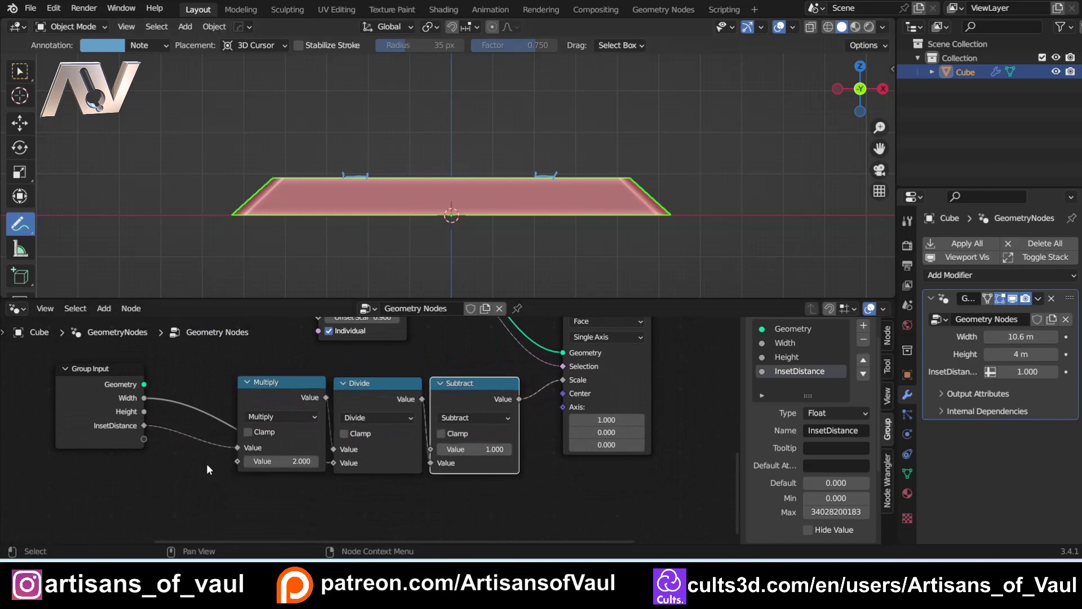
Step: Combine the Multiply, Divide and Subtract nodes into a node group and return to the main node tree
{"action": "left_click_drag", "start_coordinate": [210, 361], "coordinate": [530, 495]}
{"action": "key", "text": "ctrl+g"}
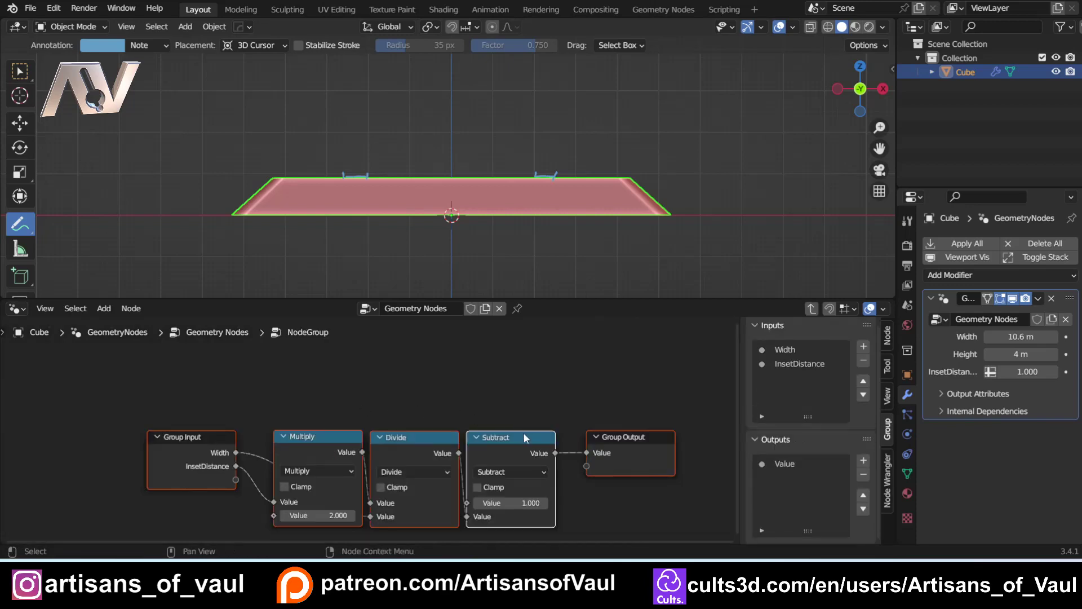
{"action": "middle_click_drag", "start_coordinate": [286, 417], "coordinate": [284, 387], "text": "shift"}
{"action": "left_click_drag", "start_coordinate": [182, 408], "coordinate": [152, 404]}
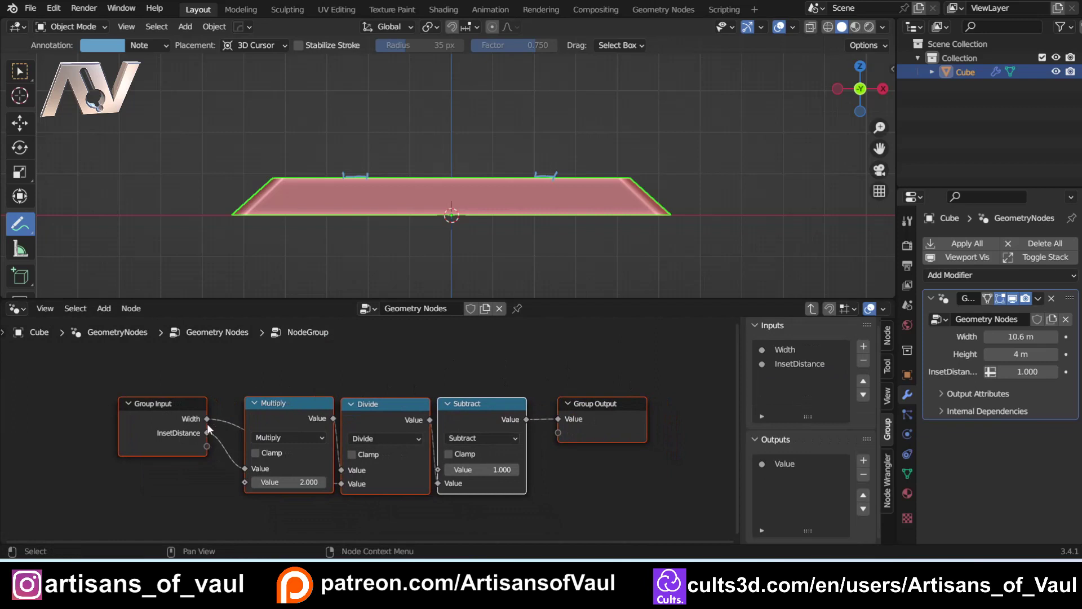
{"action": "scroll", "coordinate": [207, 424], "scroll_direction": "up", "scroll_amount": 2}
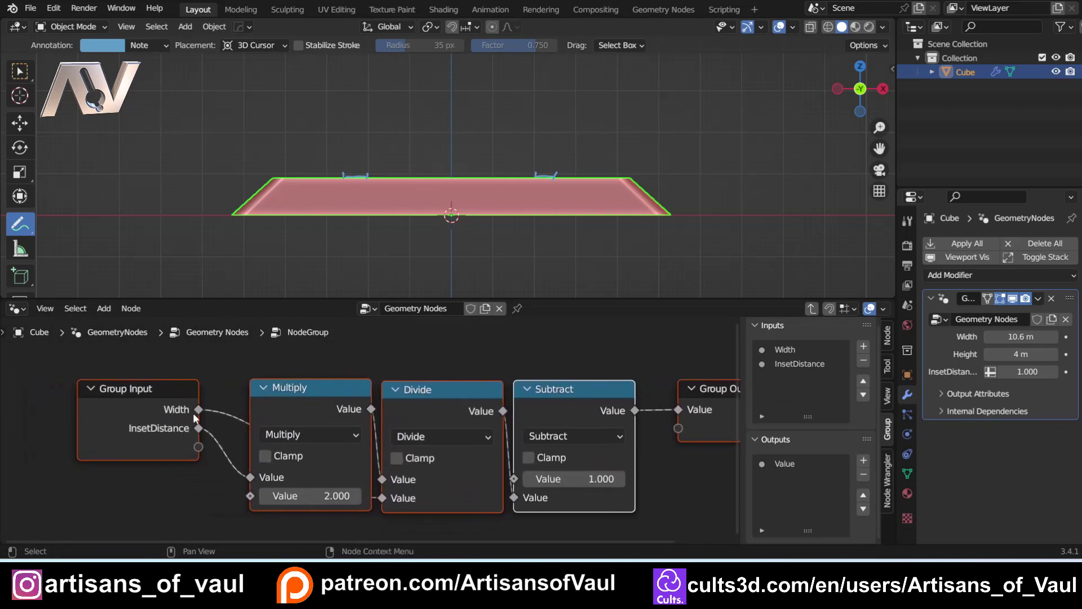
{"action": "scroll", "coordinate": [262, 367], "scroll_direction": "down", "scroll_amount": 1}
{"action": "key", "text": "Tab"}
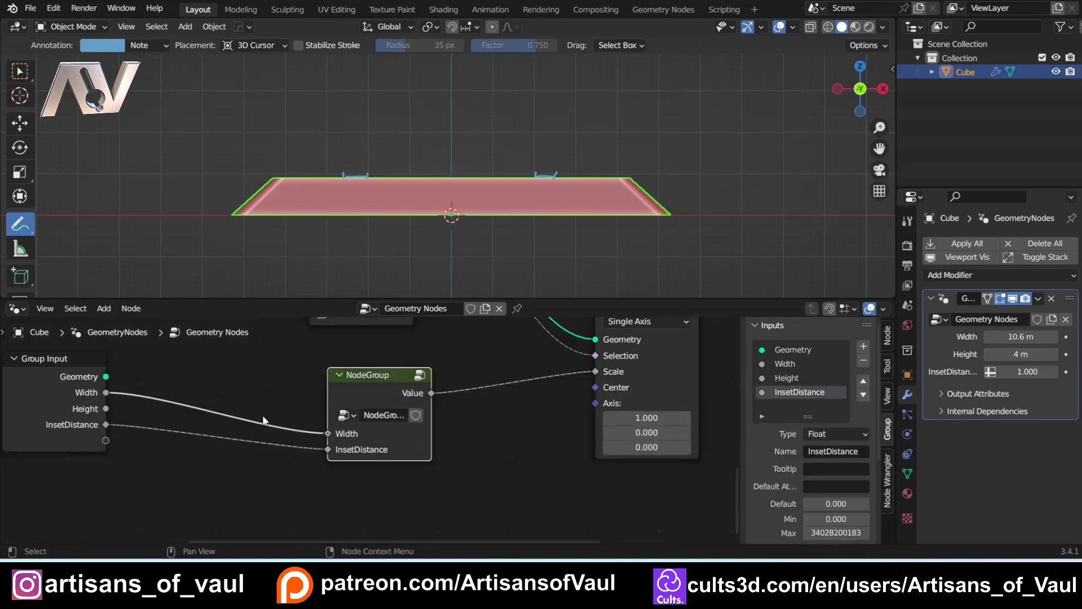
Step: Label the new group node "Scale_By_Fixed_Amoun"
{"action": "scroll", "coordinate": [381, 433], "scroll_direction": "down", "scroll_amount": 1}
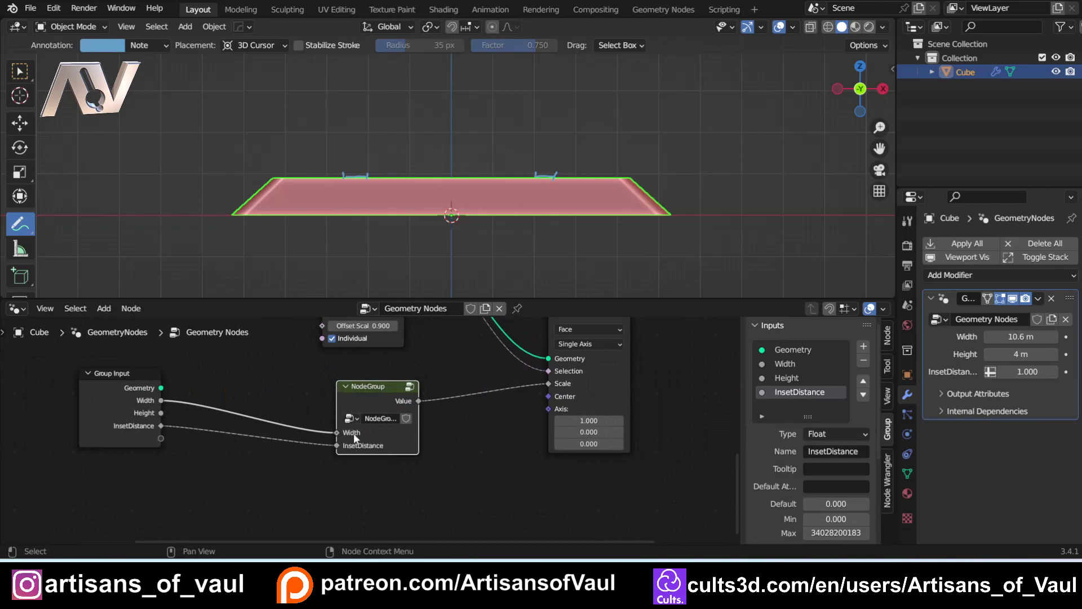
{"action": "key", "text": "F2"}
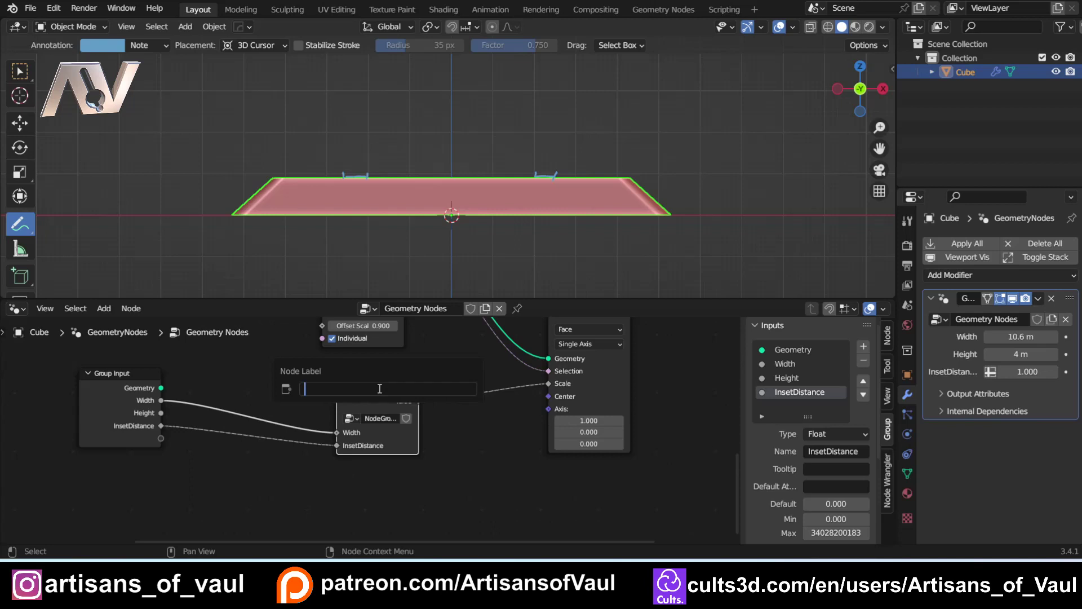
{"action": "type", "text": "Scale_By_Fixed_Amount"}
{"action": "key", "text": "Return"}
{"action": "scroll", "coordinate": [370, 395], "scroll_direction": "down", "scroll_amount": 2}
Step: View the base from the side along the X axis and increase its height to 4.69 m
{"action": "middle_click_drag", "start_coordinate": [372, 402], "coordinate": [347, 438]}
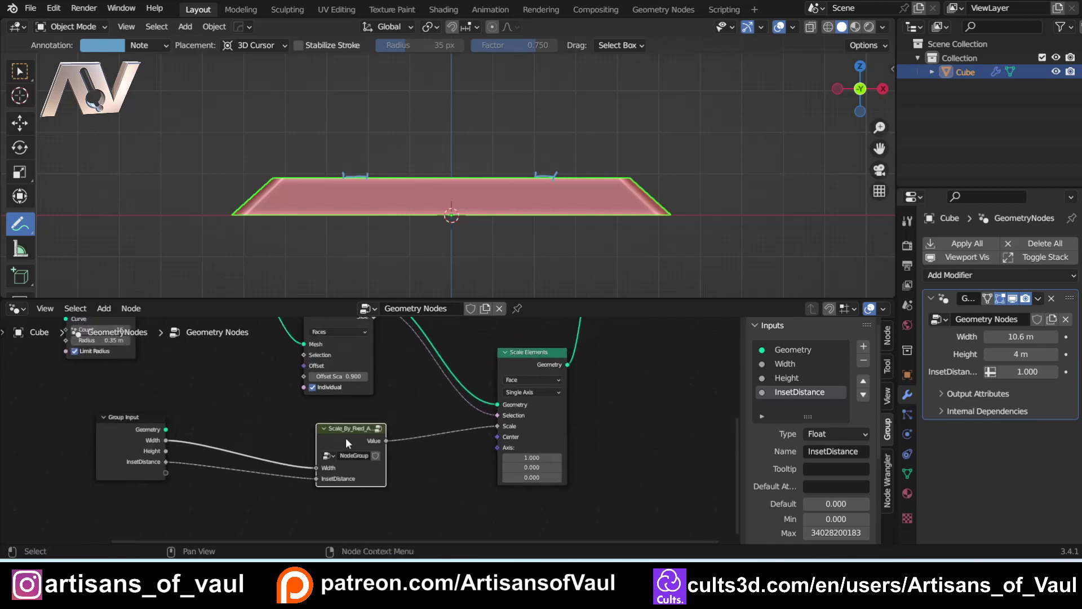
{"action": "scroll", "coordinate": [434, 427], "scroll_direction": "down", "scroll_amount": 4}
{"action": "middle_click_drag", "start_coordinate": [491, 369], "coordinate": [418, 386]}
{"action": "middle_click_drag", "start_coordinate": [643, 166], "coordinate": [530, 178]}
{"action": "left_click", "coordinate": [870, 89]}
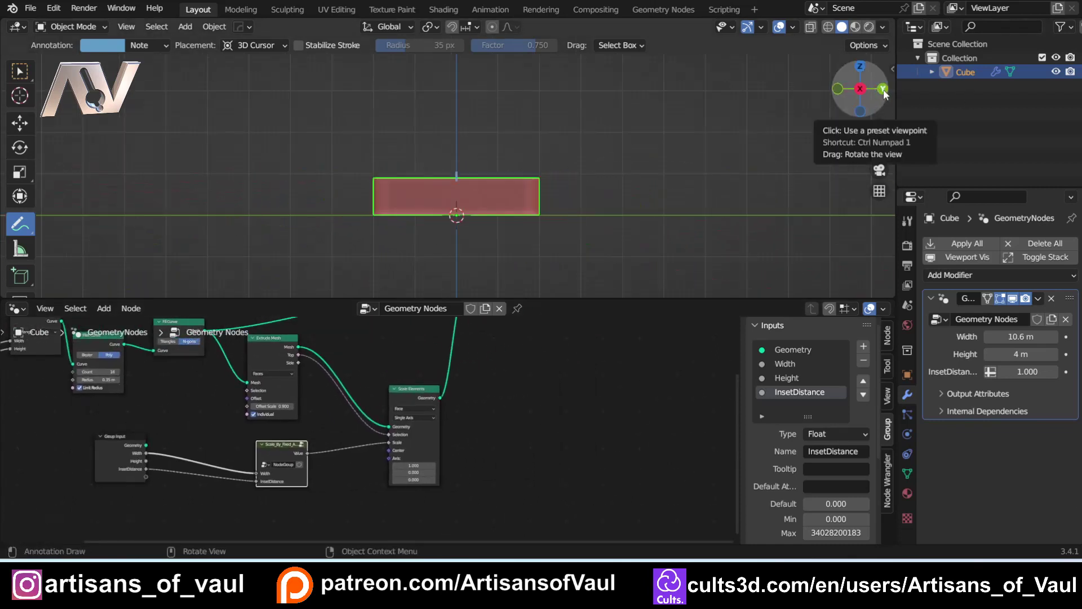
{"action": "left_click", "coordinate": [883, 90]}
{"action": "left_click", "coordinate": [872, 91]}
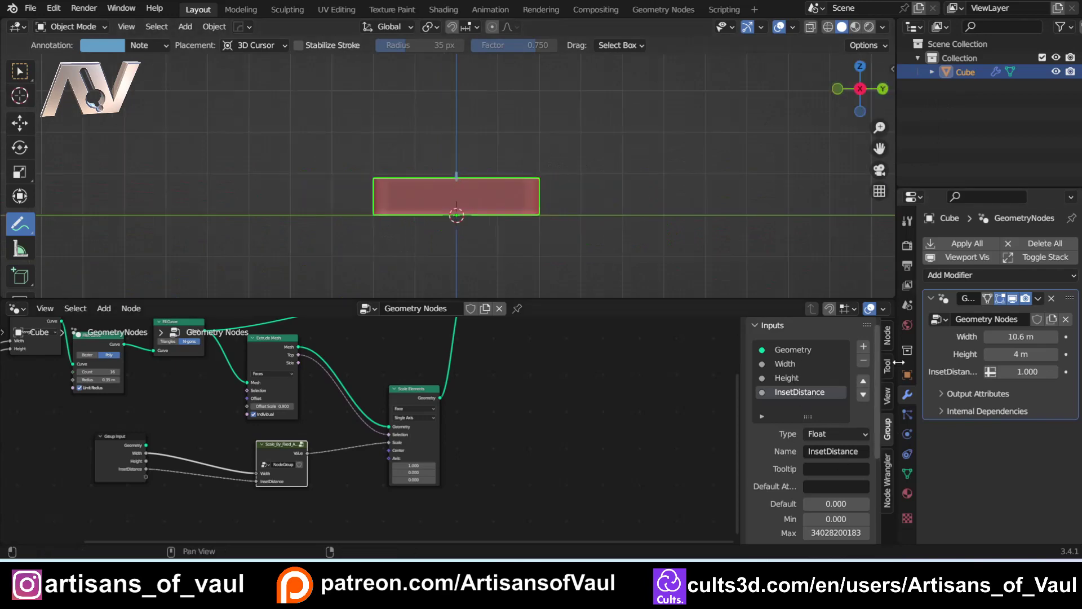
{"action": "left_click_drag", "start_coordinate": [1021, 354], "coordinate": [1043, 354]}
Step: Duplicate the Scale Elements node and insert the copy into the geometry link directly after the original
{"action": "scroll", "coordinate": [407, 408], "scroll_direction": "up", "scroll_amount": 4}
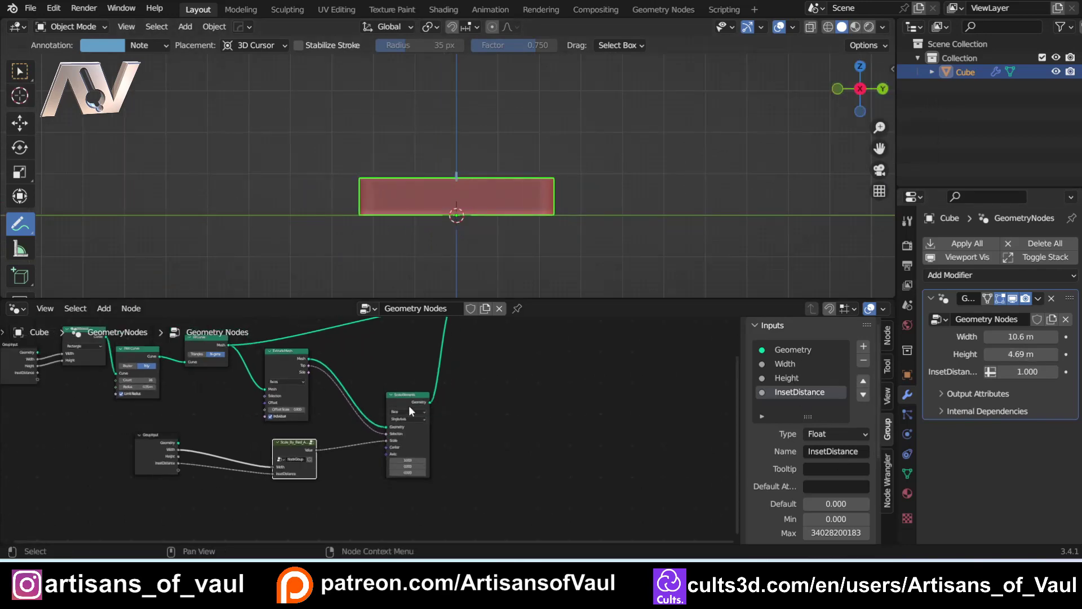
{"action": "scroll", "coordinate": [445, 391], "scroll_direction": "down", "scroll_amount": 3}
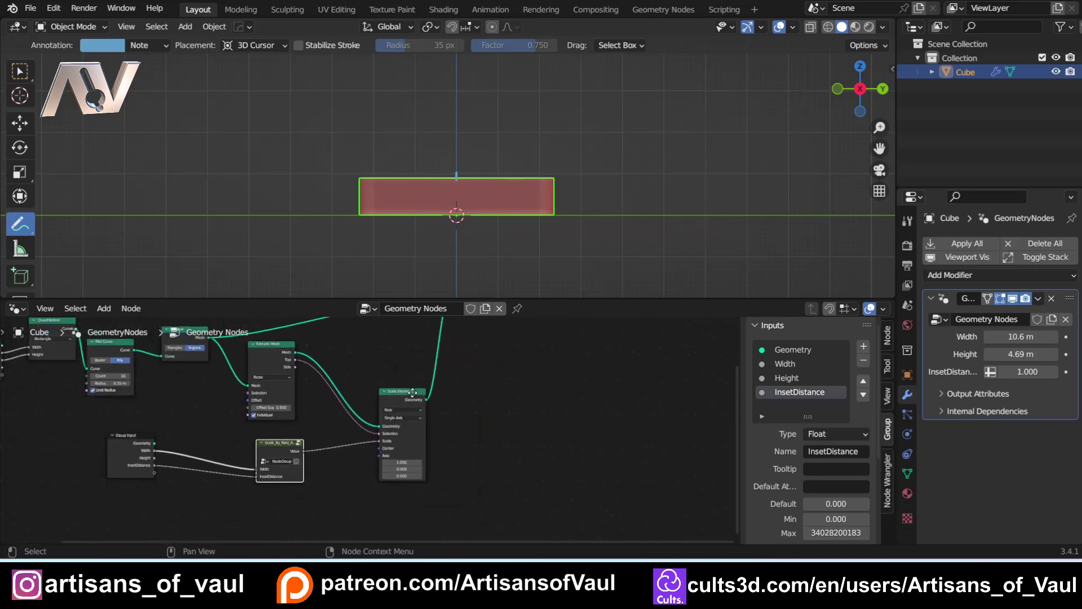
{"action": "key", "text": "shift+d"}
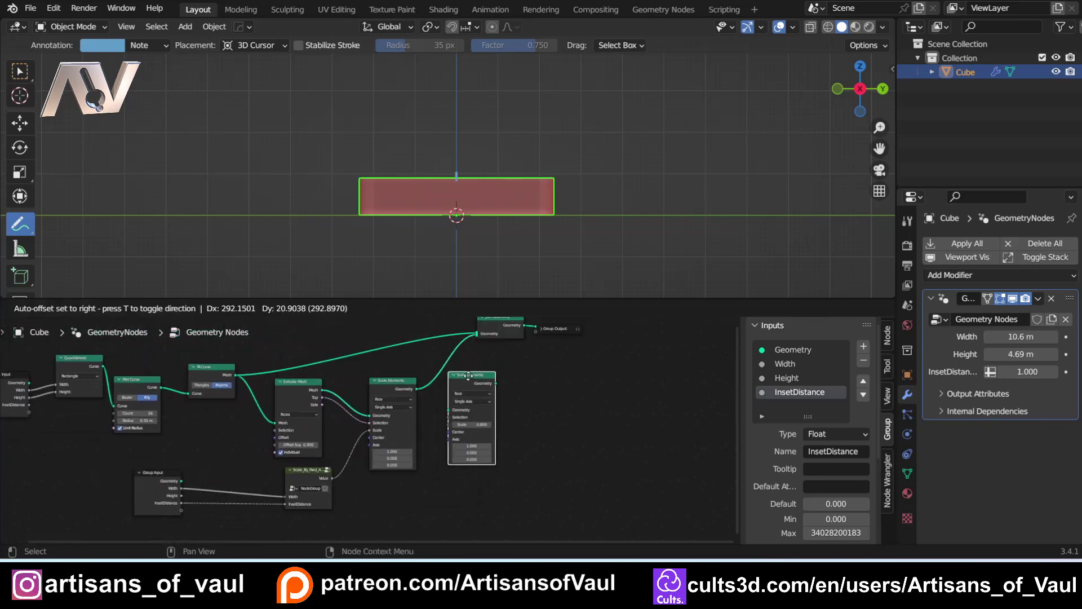
{"action": "left_click", "coordinate": [480, 397]}
Step: Set the second Scale Elements node's axis to 0, 1, 0 so it scales along Y
{"action": "scroll", "coordinate": [483, 399], "scroll_direction": "up", "scroll_amount": 2}
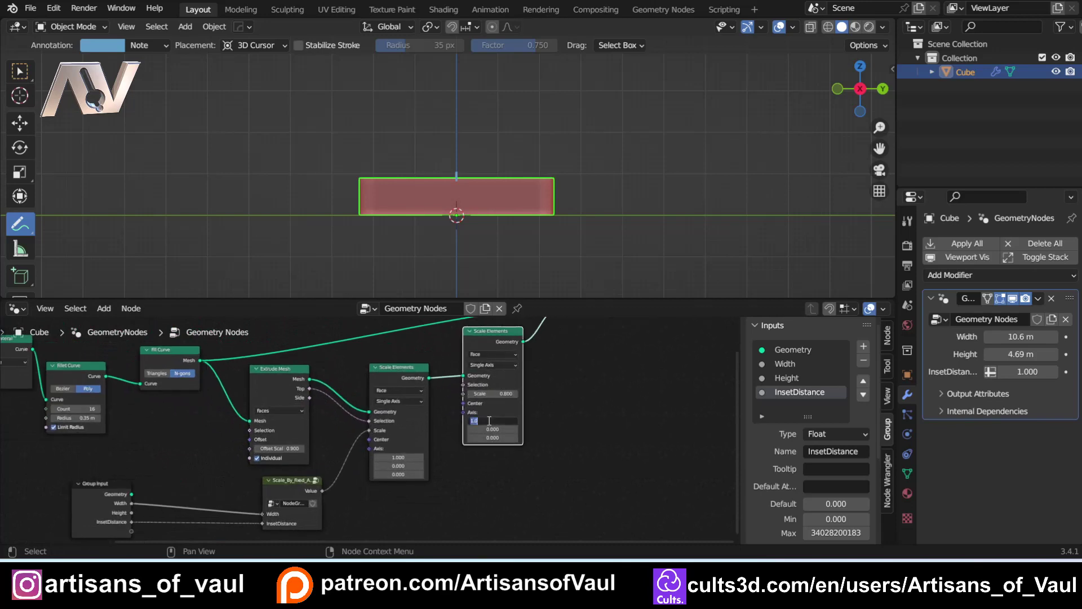
{"action": "key", "text": "Return"}
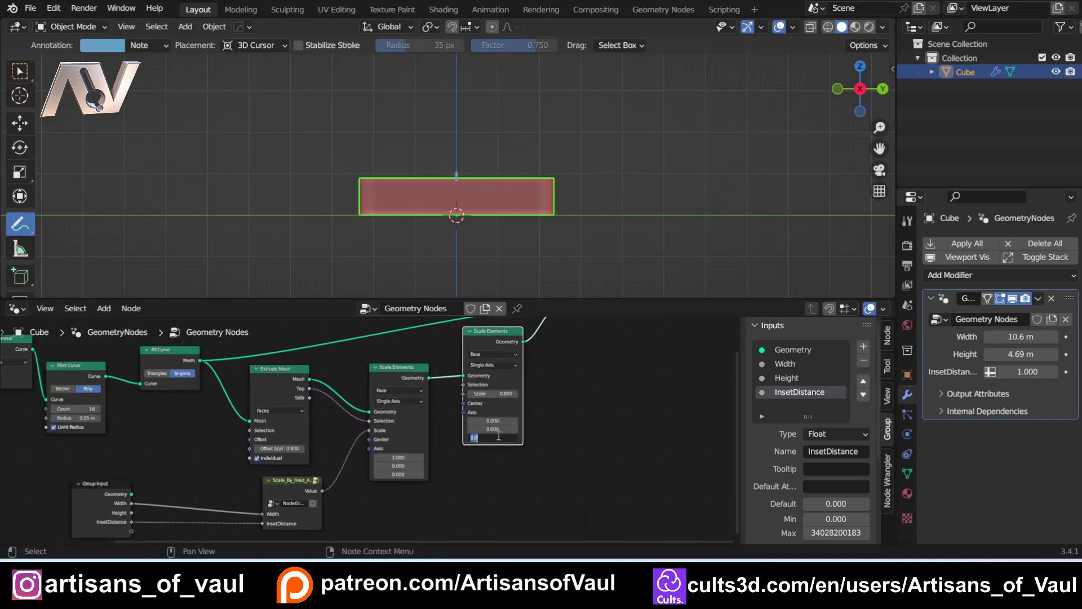
{"action": "left_click", "coordinate": [499, 428]}
{"action": "key", "text": "Return"}
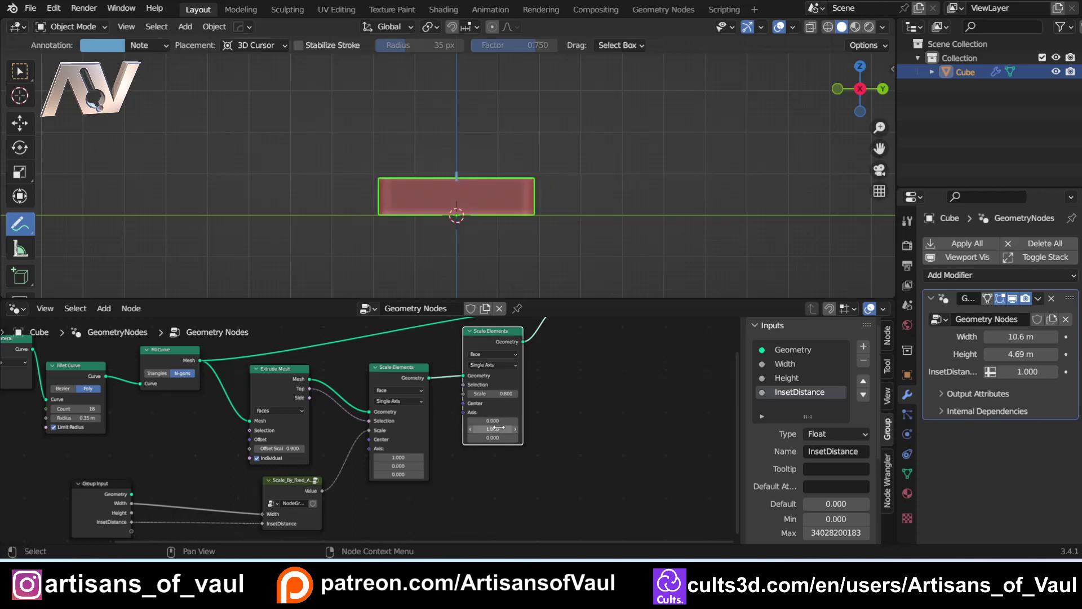
{"action": "scroll", "coordinate": [430, 402], "scroll_direction": "down", "scroll_amount": 3}
{"action": "left_click_drag", "start_coordinate": [392, 389], "coordinate": [399, 372]}
Step: Duplicate the fixed-amount scaling group node and place the copy below the Scale Elements nodes
{"action": "left_click", "coordinate": [317, 481]}
{"action": "key", "text": "shift+d"}
{"action": "left_click", "coordinate": [407, 507]}
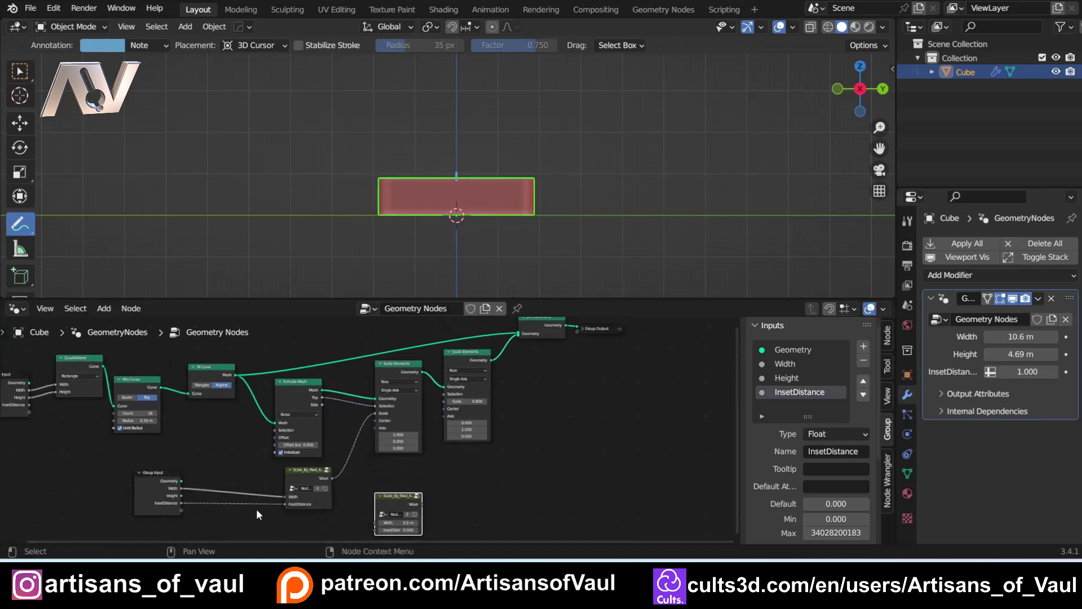
Step: Feed InsetDistance and Height into the copied group's InsetDistance and Width inputs, and link its output to the second Scale Elements node's scale
{"action": "left_click_drag", "start_coordinate": [181, 503], "coordinate": [374, 447]}
{"action": "scroll", "coordinate": [370, 431], "scroll_direction": "up", "scroll_amount": 5}
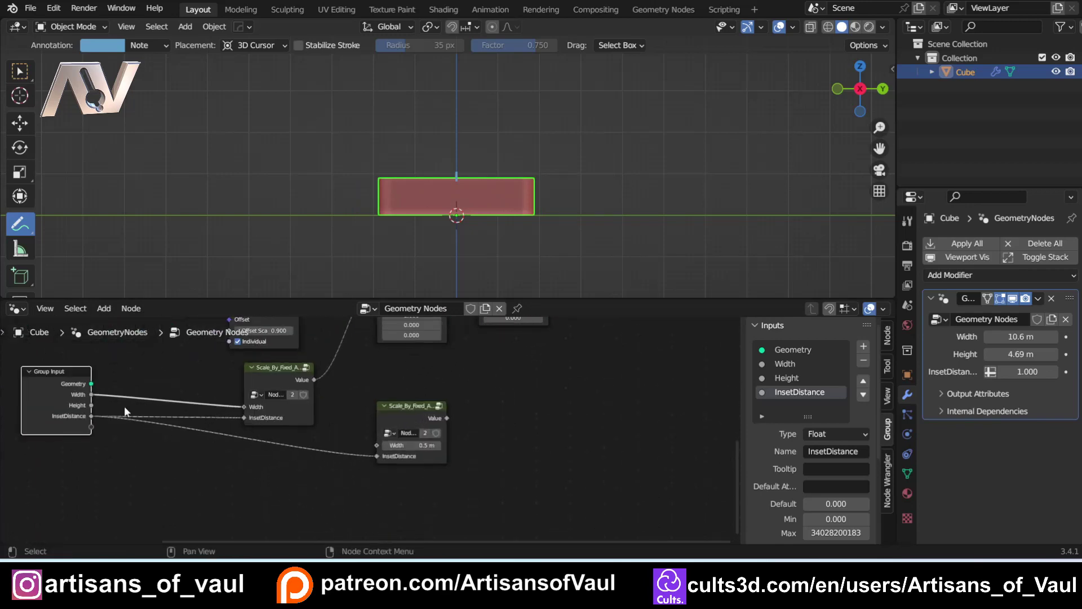
{"action": "left_click_drag", "start_coordinate": [89, 405], "coordinate": [374, 444]}
{"action": "middle_click_drag", "start_coordinate": [393, 376], "coordinate": [336, 461], "text": "shift"}
{"action": "left_click_drag", "start_coordinate": [387, 502], "coordinate": [417, 351]}
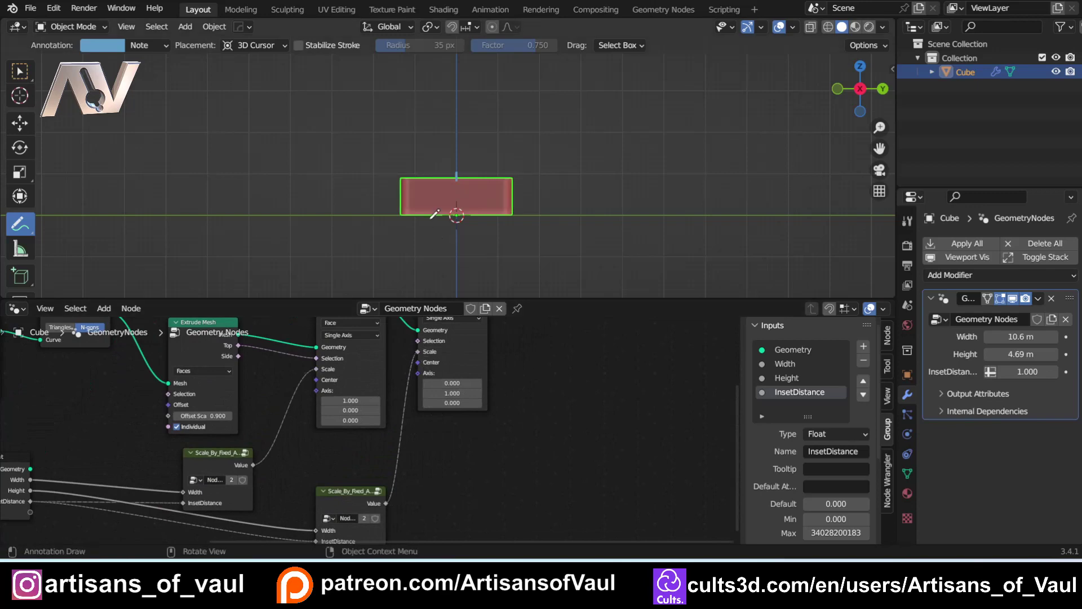
Step: Link the Extrude Mesh node's Top output to the second Scale Elements node's Selection input
{"action": "middle_click_drag", "start_coordinate": [234, 356], "coordinate": [228, 416], "text": "shift"}
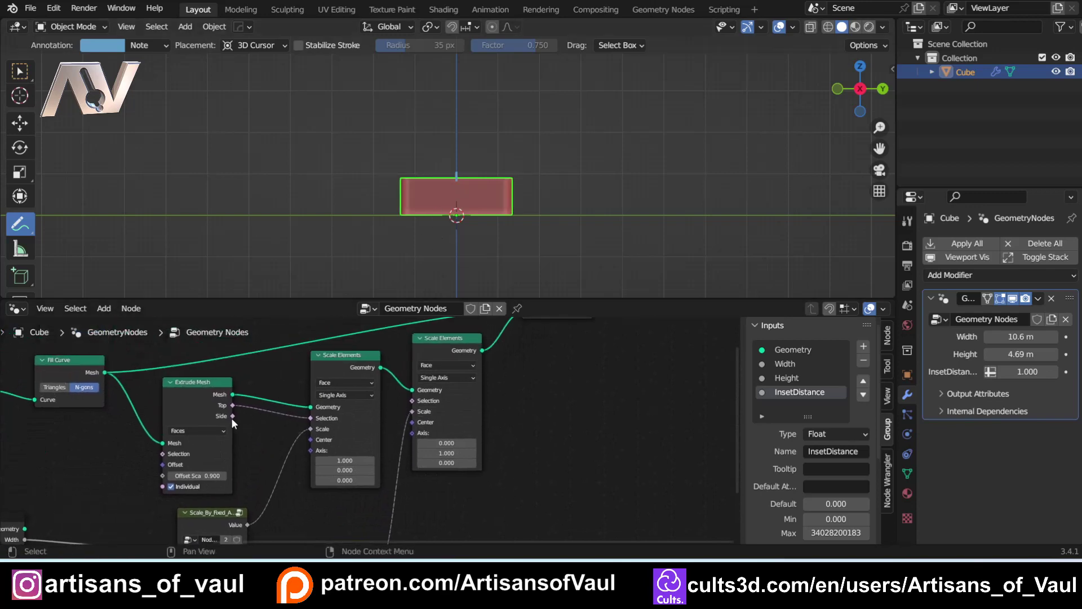
{"action": "left_click_drag", "start_coordinate": [233, 405], "coordinate": [417, 401]}
{"action": "middle_click_drag", "start_coordinate": [496, 202], "coordinate": [443, 147]}
Step: Rearrange the two fixed-amount scaling group nodes and their Group Input node into a tidier row below the Scale Elements nodes
{"action": "scroll", "coordinate": [215, 454], "scroll_direction": "down", "scroll_amount": 4}
{"action": "middle_click_drag", "start_coordinate": [220, 452], "coordinate": [350, 394]}
{"action": "left_click_drag", "start_coordinate": [352, 449], "coordinate": [388, 435]}
{"action": "left_click_drag", "start_coordinate": [443, 472], "coordinate": [479, 442]}
{"action": "left_click_drag", "start_coordinate": [172, 448], "coordinate": [237, 449]}
{"action": "middle_click_drag", "start_coordinate": [269, 201], "coordinate": [291, 143]}
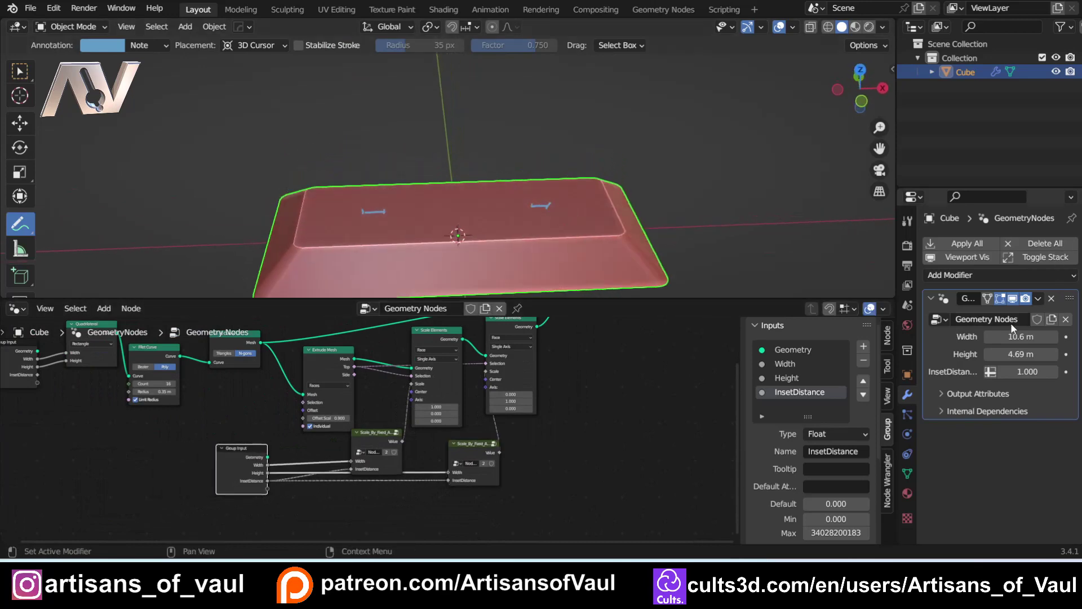
Step: Open the first fixed-amount scaling node group for editing and examine its internal math nodes
{"action": "middle_click_drag", "start_coordinate": [139, 427], "coordinate": [194, 441]}
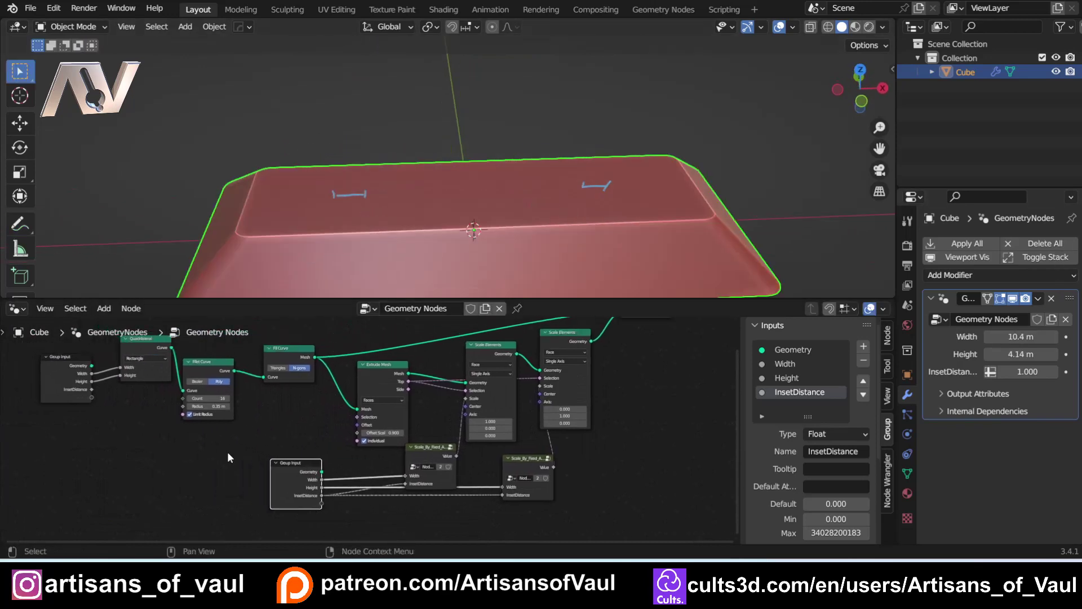
{"action": "scroll", "coordinate": [272, 467], "scroll_direction": "up", "scroll_amount": 2}
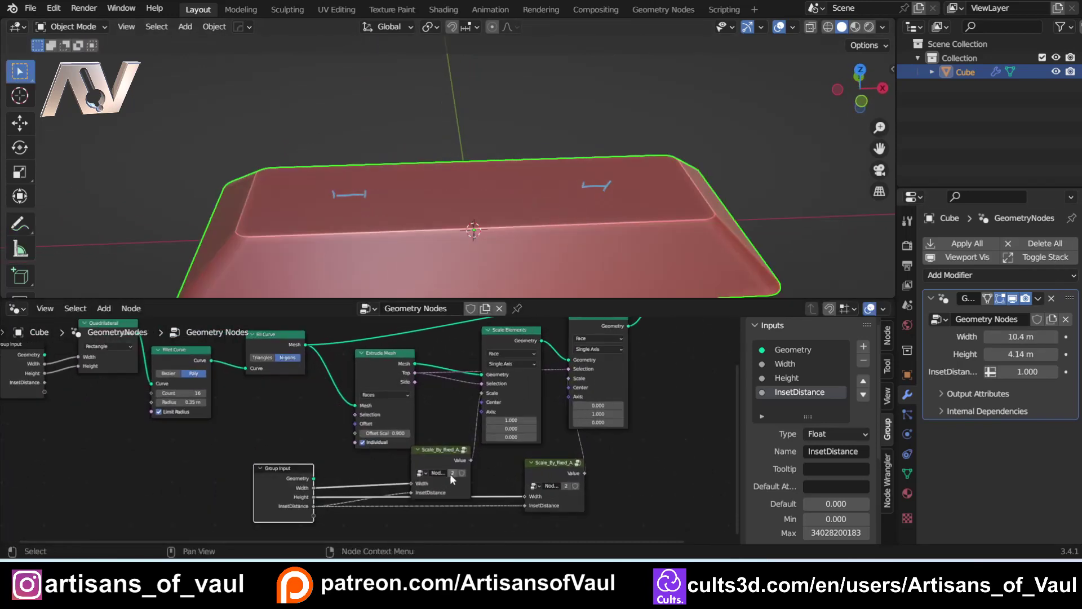
{"action": "left_click", "coordinate": [435, 458]}
{"action": "key", "text": "Tab"}
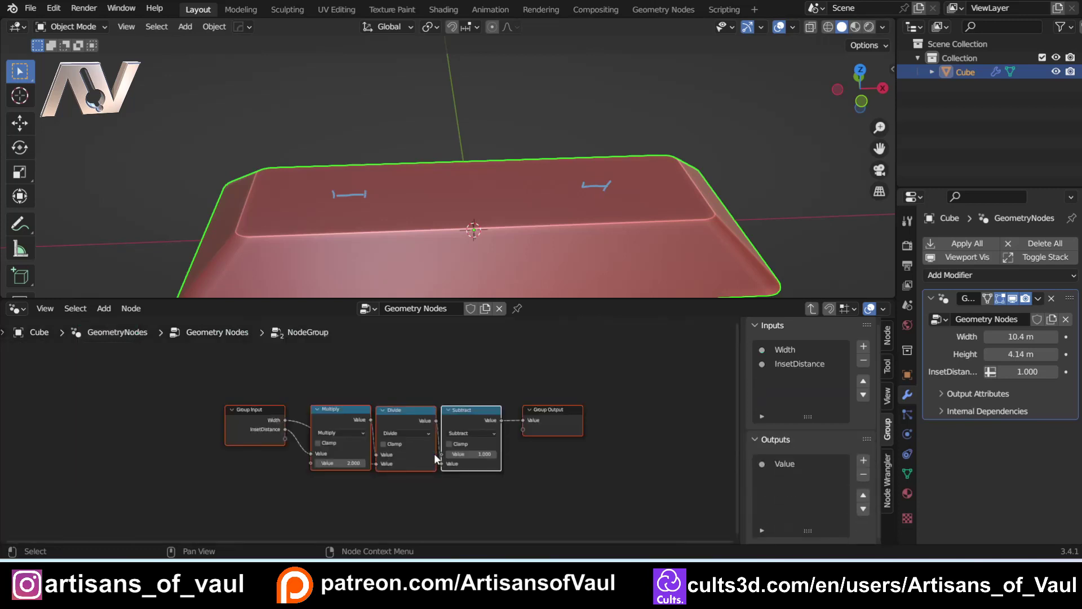
{"action": "scroll", "coordinate": [398, 391], "scroll_direction": "up", "scroll_amount": 3}
{"action": "middle_click_drag", "start_coordinate": [444, 399], "coordinate": [411, 402]}
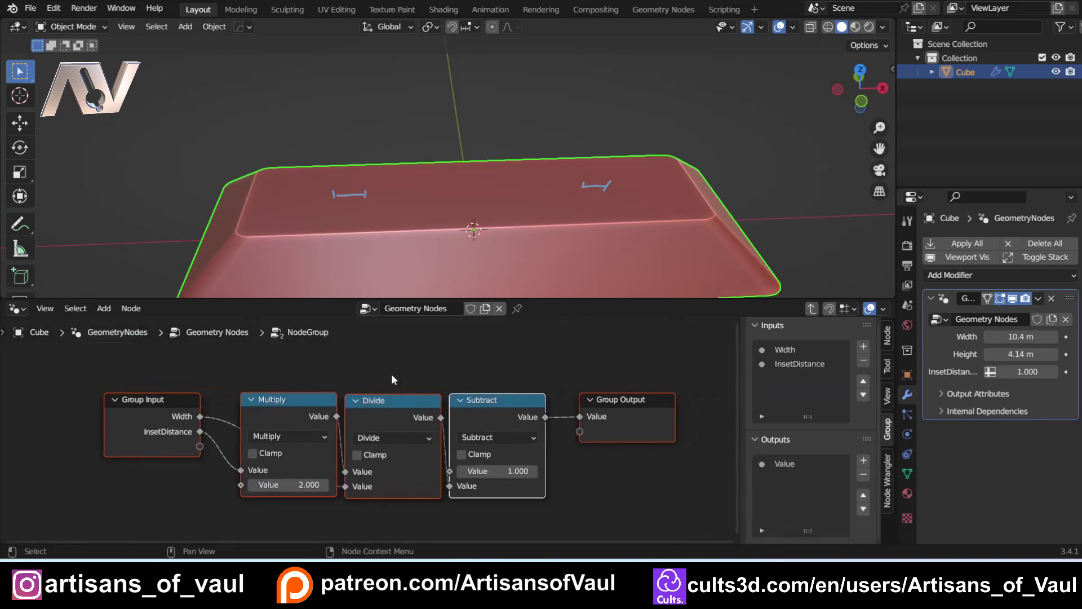
{"action": "left_click", "coordinate": [532, 384]}
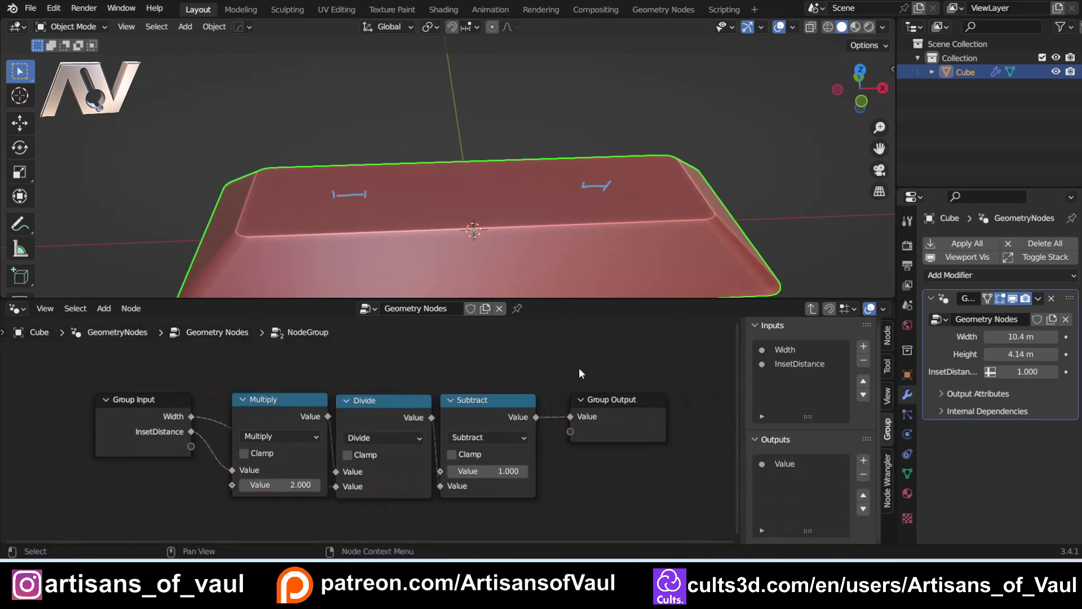